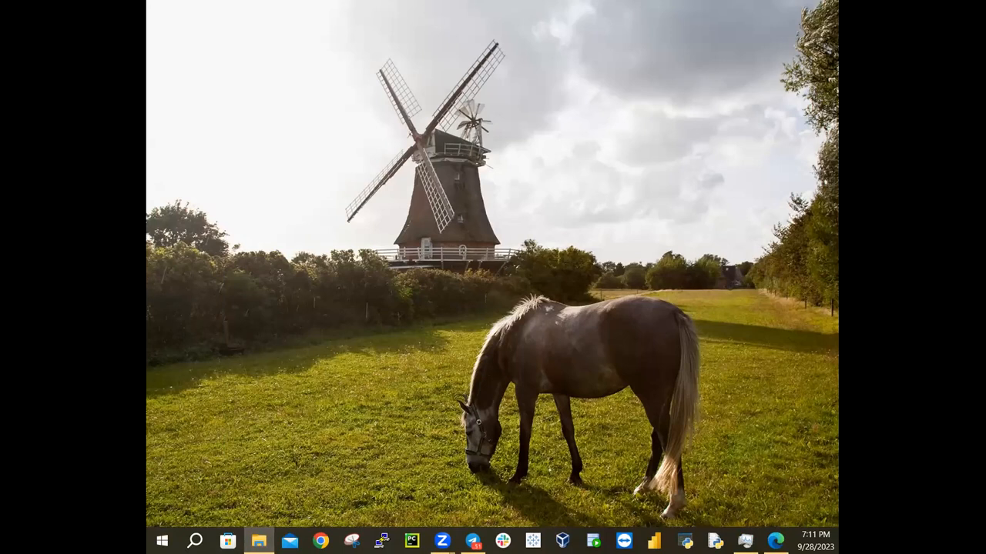
Open File Explorer and go up from the SQLEXPR_x64_ENU folder to the Power BI Tools folder
{"action": "left_click", "coordinate": [258, 541]}
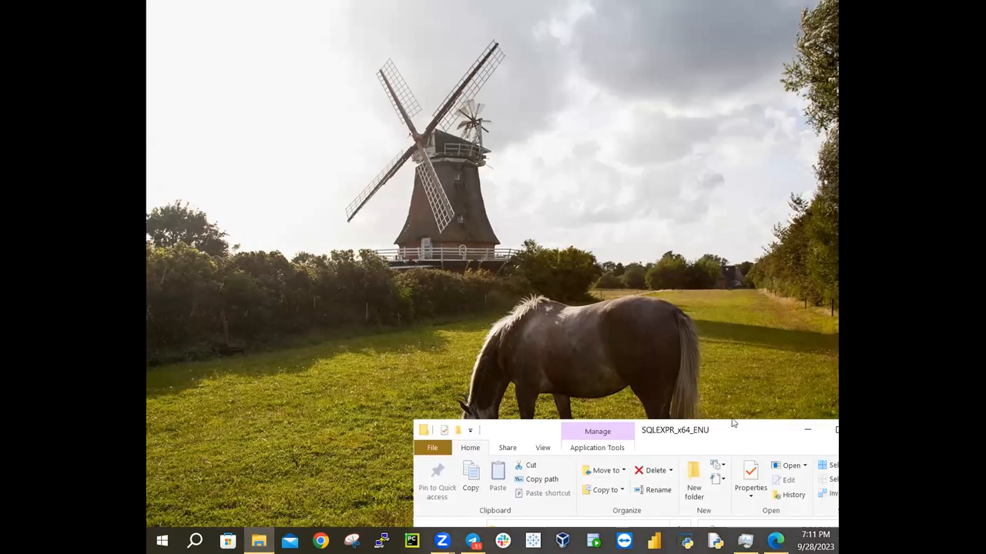
{"action": "left_click_drag", "start_coordinate": [746, 430], "coordinate": [537, 216]}
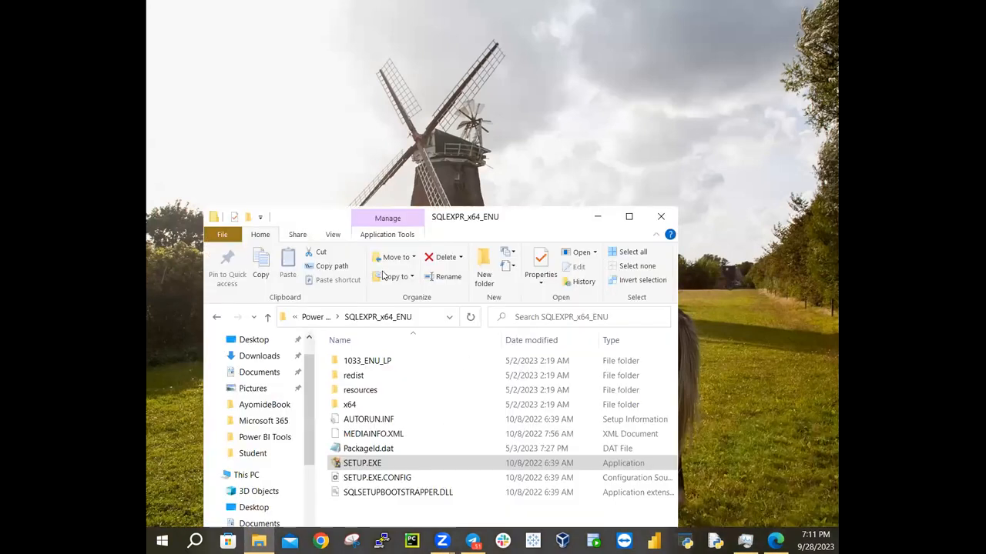
{"action": "left_click", "coordinate": [315, 318]}
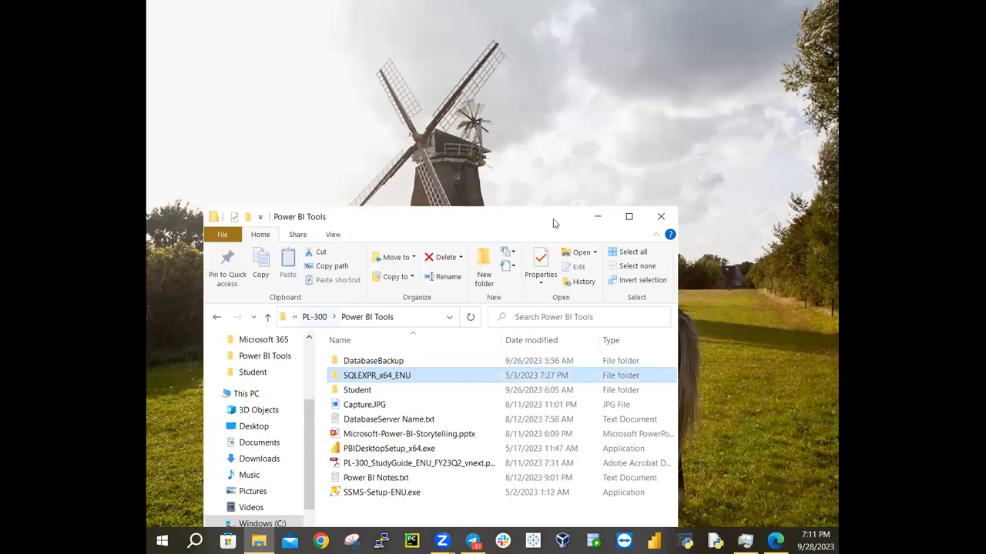
{"action": "left_click_drag", "start_coordinate": [443, 217], "coordinate": [442, 139]}
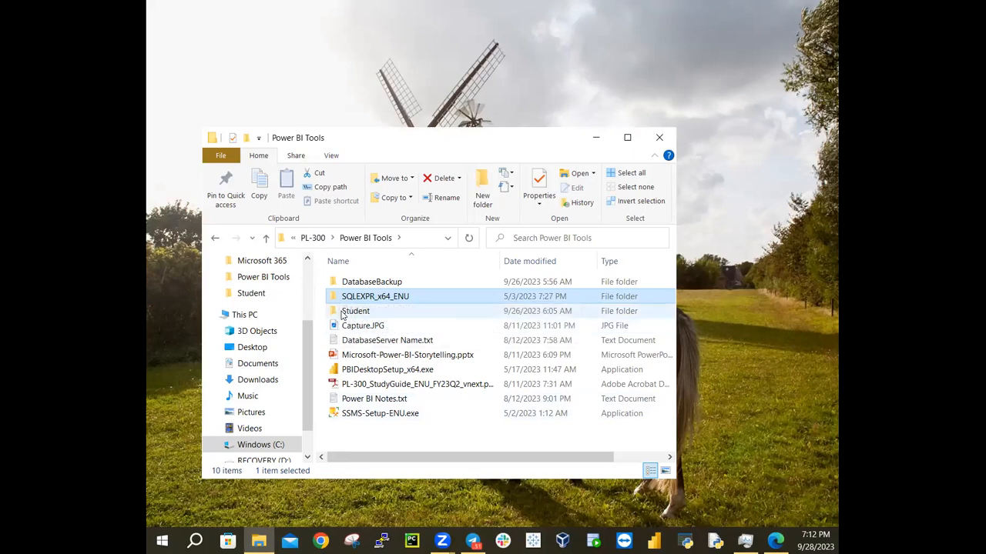
{"action": "mouse_move", "coordinate": [344, 314]}
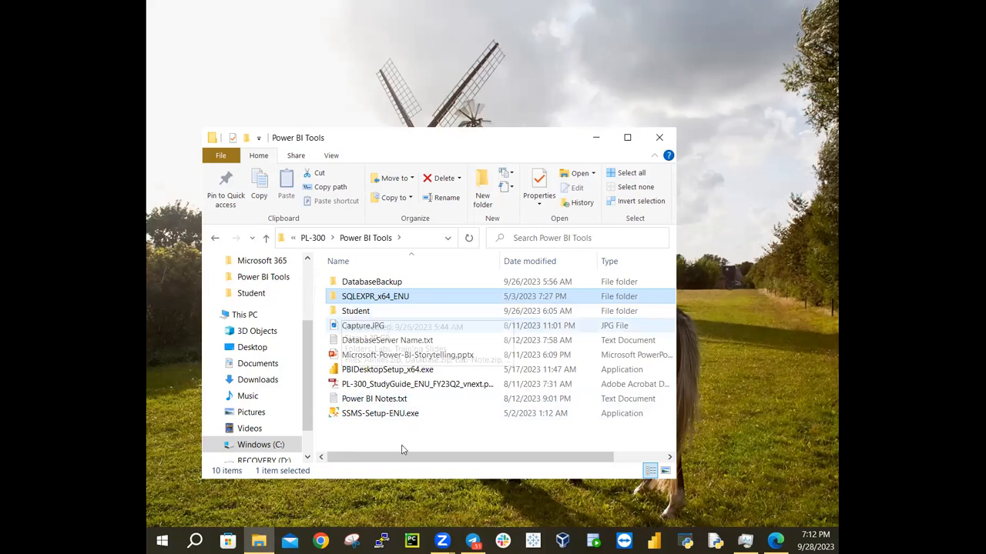
Bring up the available actions for SSMS-Setup-ENU.exe, dismiss them without running the installer, and close File Explorer
{"action": "left_click", "coordinate": [353, 415]}
{"action": "right_click", "coordinate": [353, 415]}
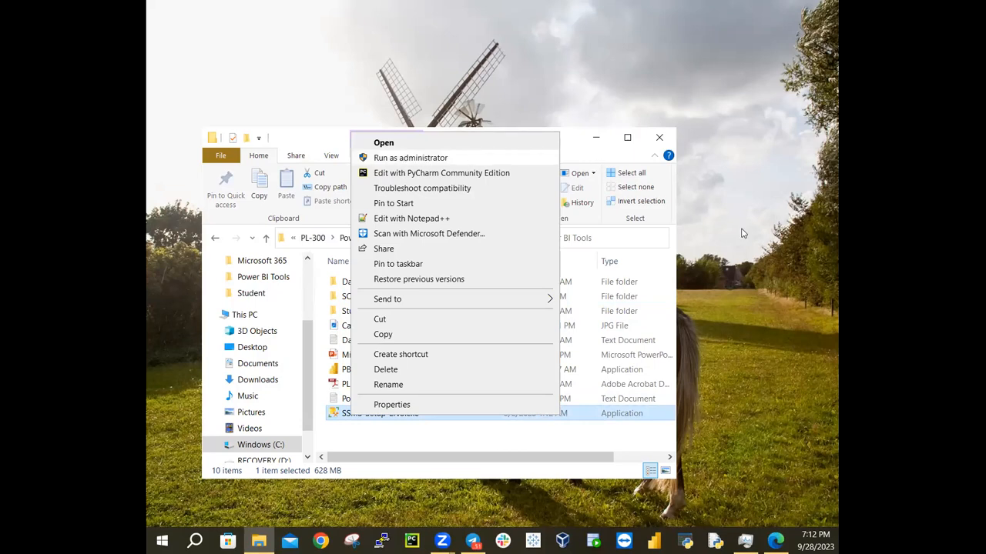
{"action": "left_click", "coordinate": [737, 228]}
{"action": "left_click", "coordinate": [659, 139]}
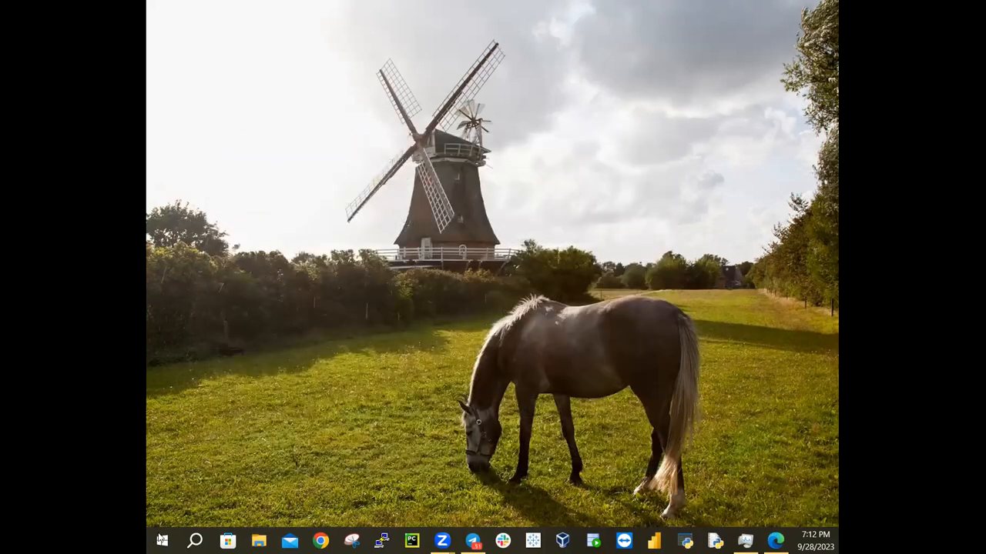
Search Windows for SSMS and launch SQL Server Management Studio 19
{"action": "left_click", "coordinate": [195, 542]}
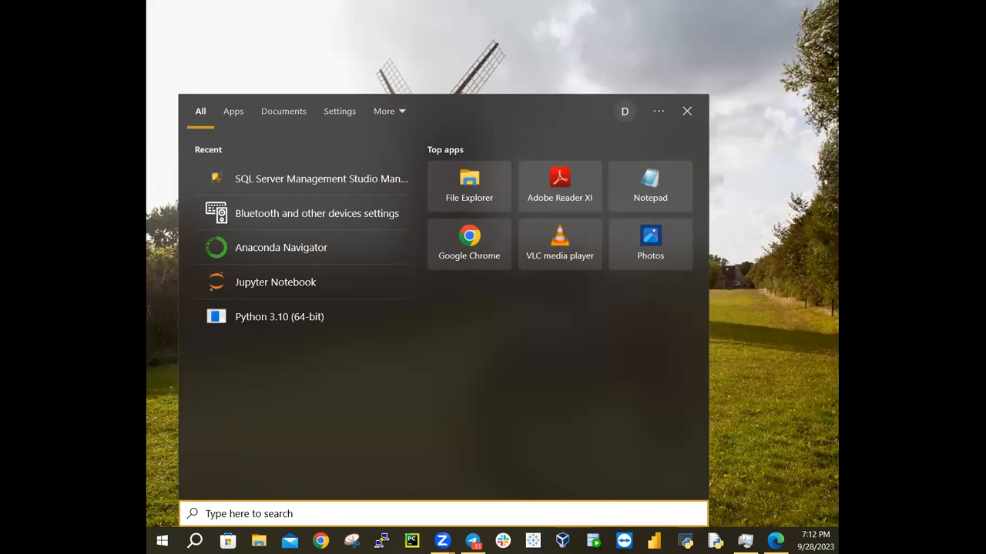
{"action": "type", "text": "as"}
{"action": "key", "text": "BackSpace"}
{"action": "key", "text": "BackSpace"}
{"action": "type", "text": "ss"}
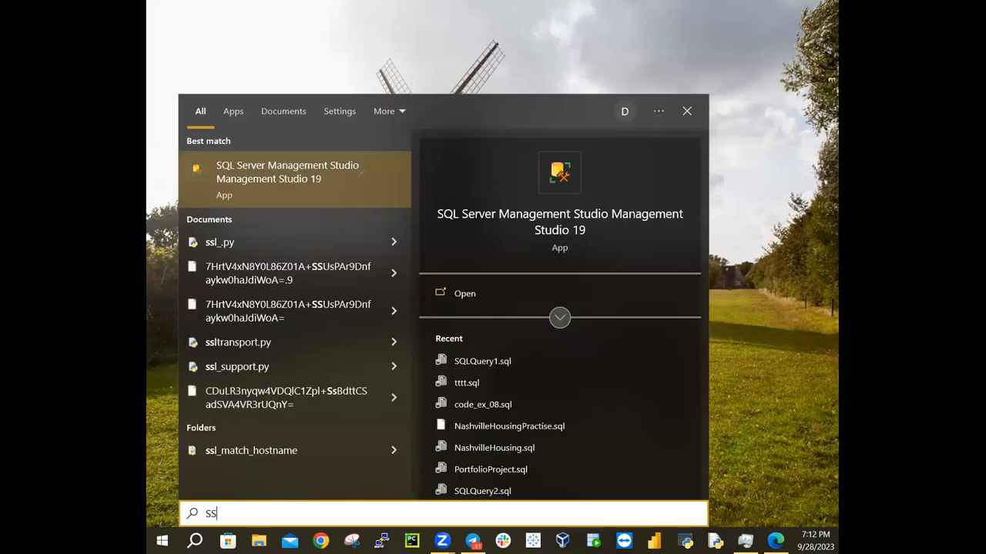
{"action": "type", "text": "MS"}
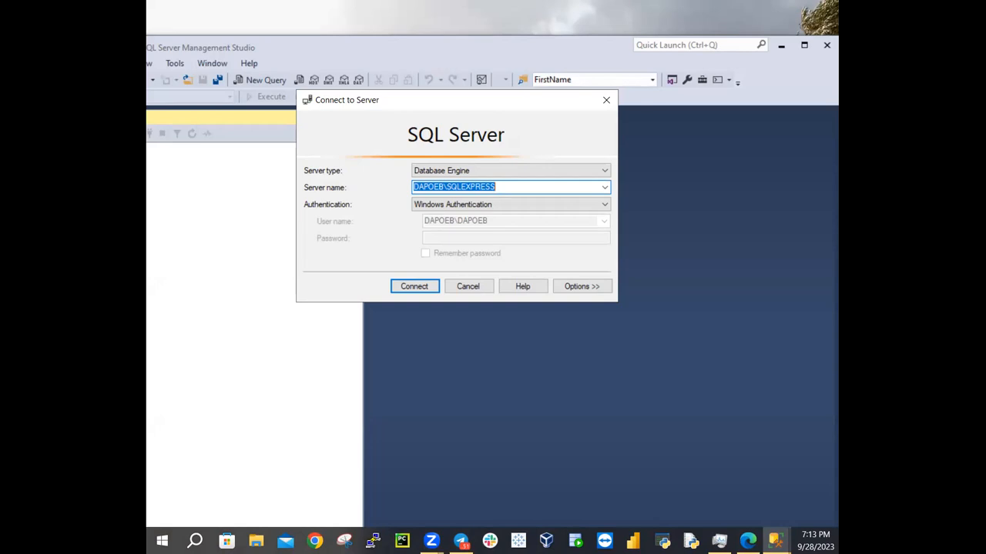
Connect to the local SQLEXPRESS server as a Database Engine using Windows Authentication
{"action": "left_click", "coordinate": [521, 187]}
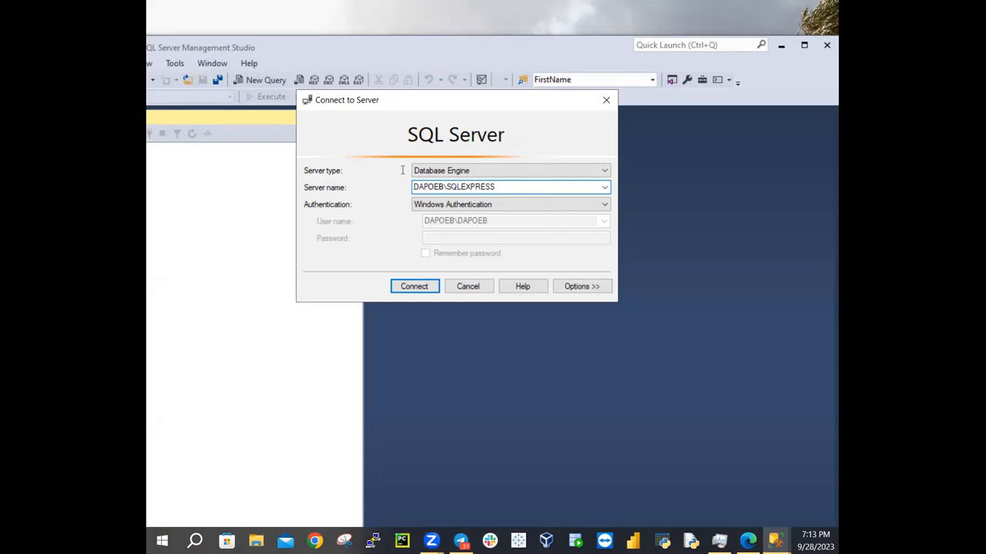
{"action": "key", "text": "ctrl+a"}
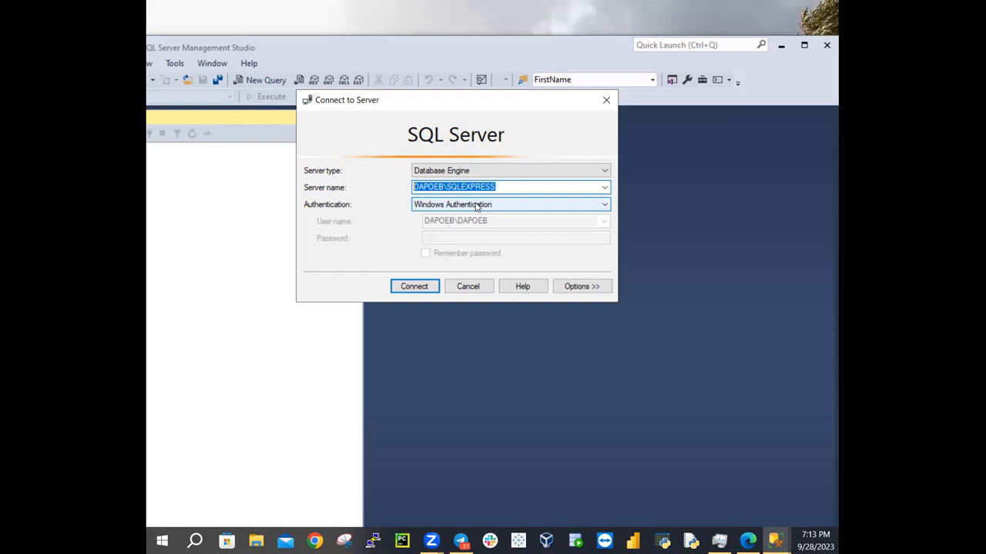
{"action": "left_click", "coordinate": [422, 287]}
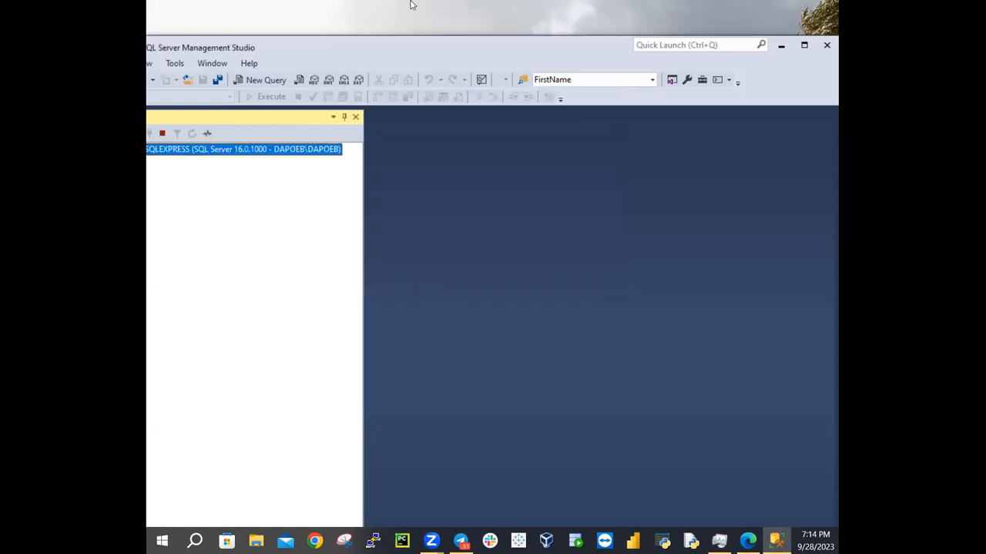
Bring the SQL Server Management Studio window fully into view and maximize it
{"action": "left_click_drag", "start_coordinate": [400, 48], "coordinate": [566, 70]}
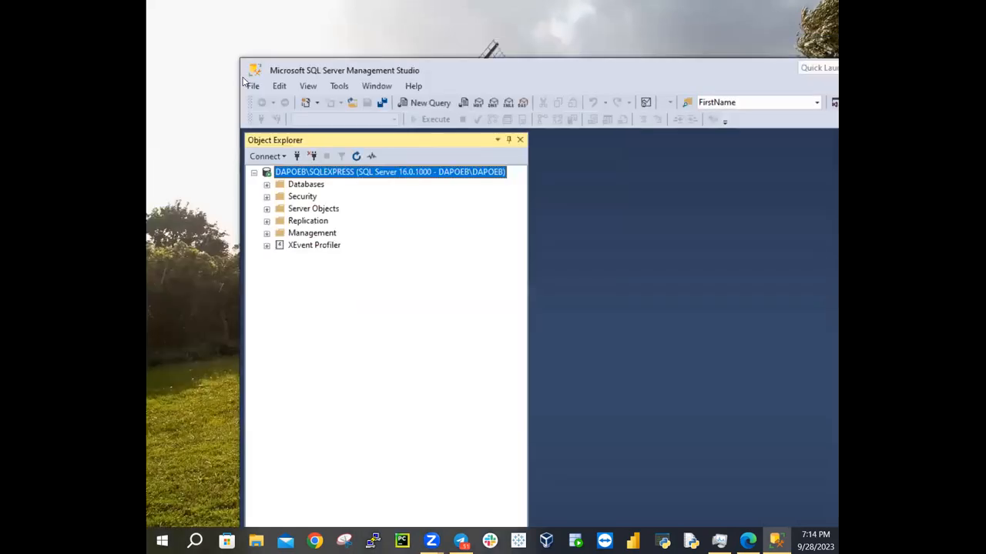
{"action": "left_click_drag", "start_coordinate": [238, 58], "coordinate": [487, 97]}
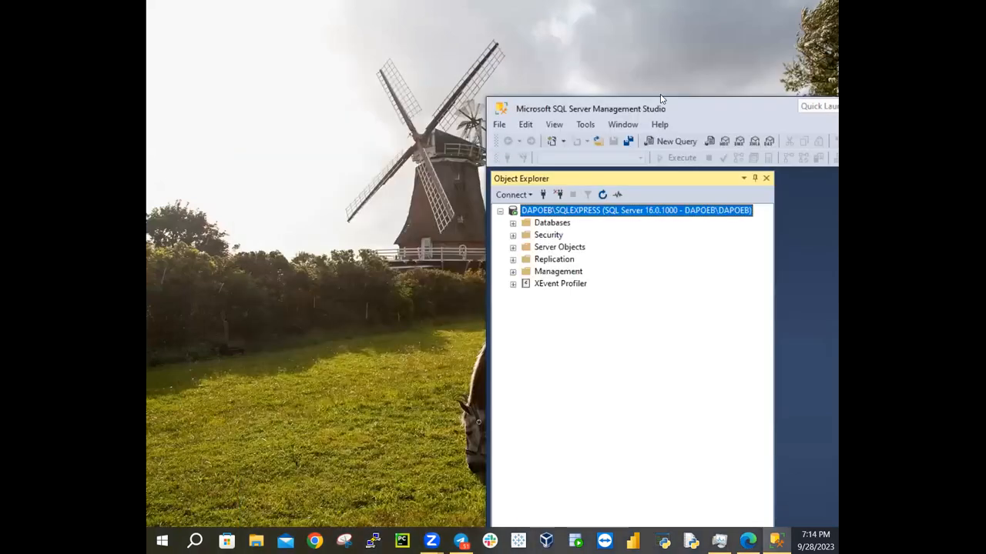
{"action": "double_click", "coordinate": [660, 99]}
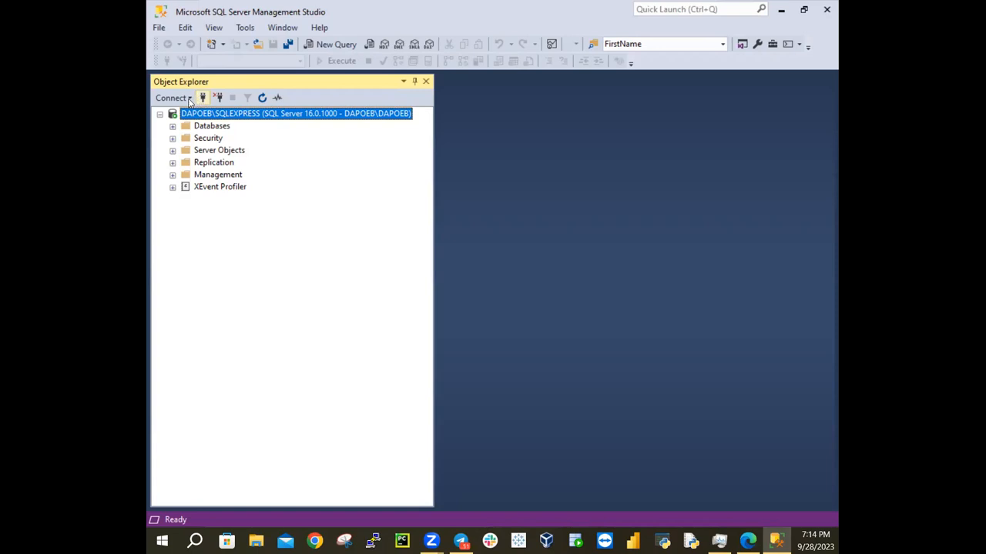
Bring up the Database Engine connection dialog from Object Explorer and cancel it without connecting
{"action": "left_click", "coordinate": [189, 99]}
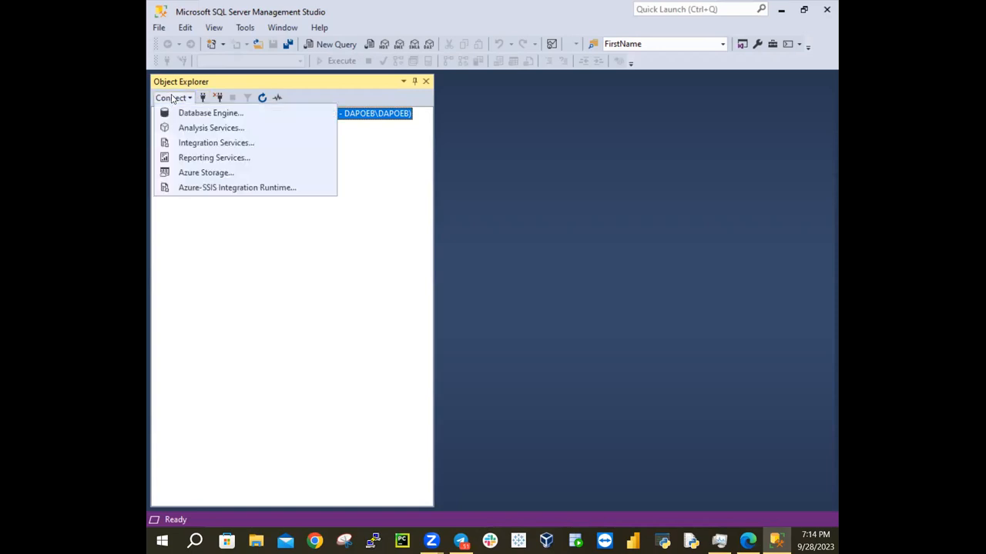
{"action": "left_click", "coordinate": [209, 114]}
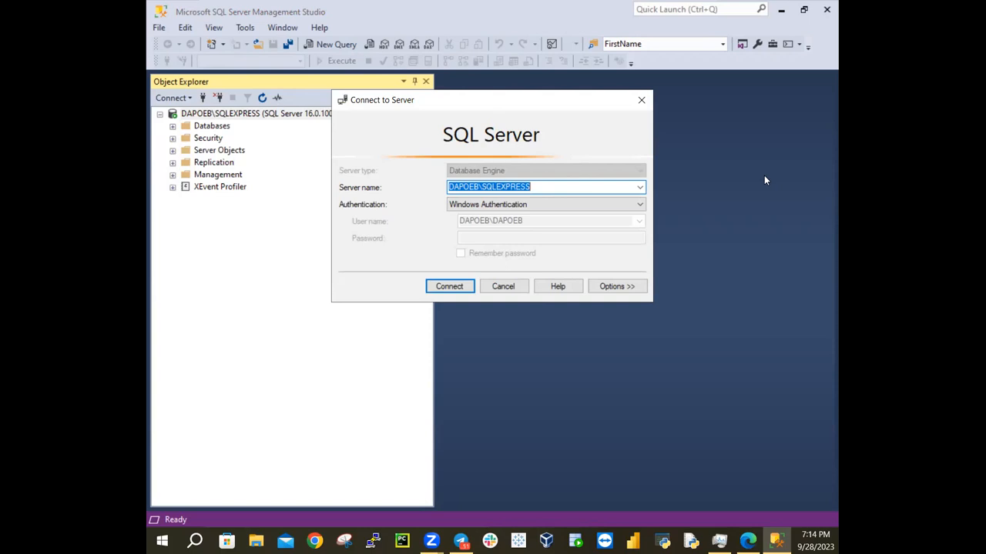
{"action": "left_click", "coordinate": [502, 295]}
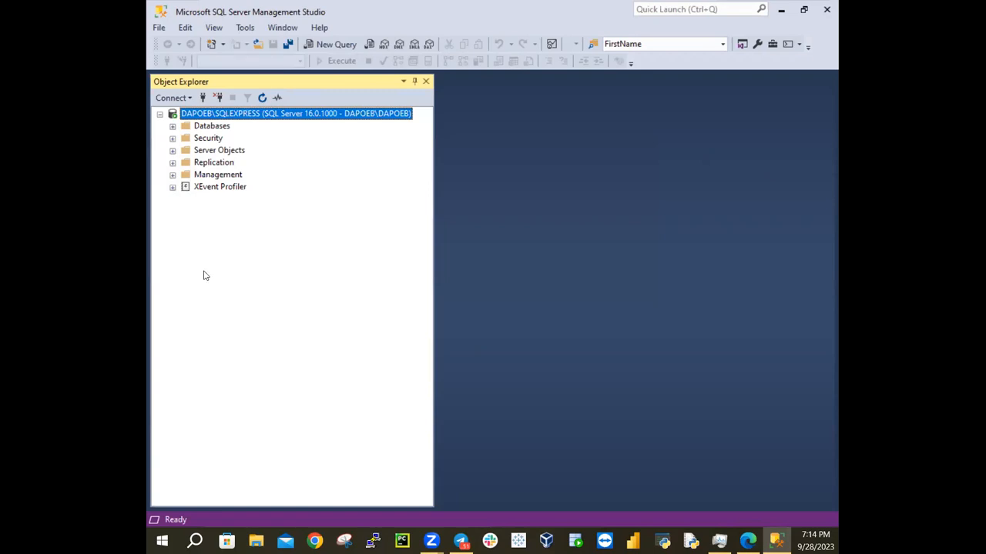
In File Explorer, view the backup files in the DatabaseBackup folder under Power BI Tools, and minimize the window
{"action": "left_click", "coordinate": [259, 541]}
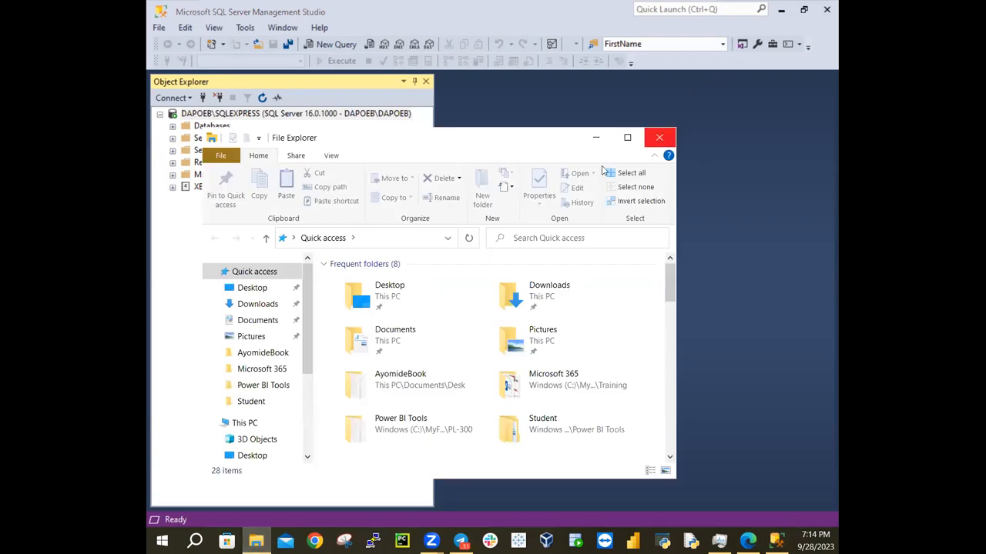
{"action": "left_click", "coordinate": [659, 138]}
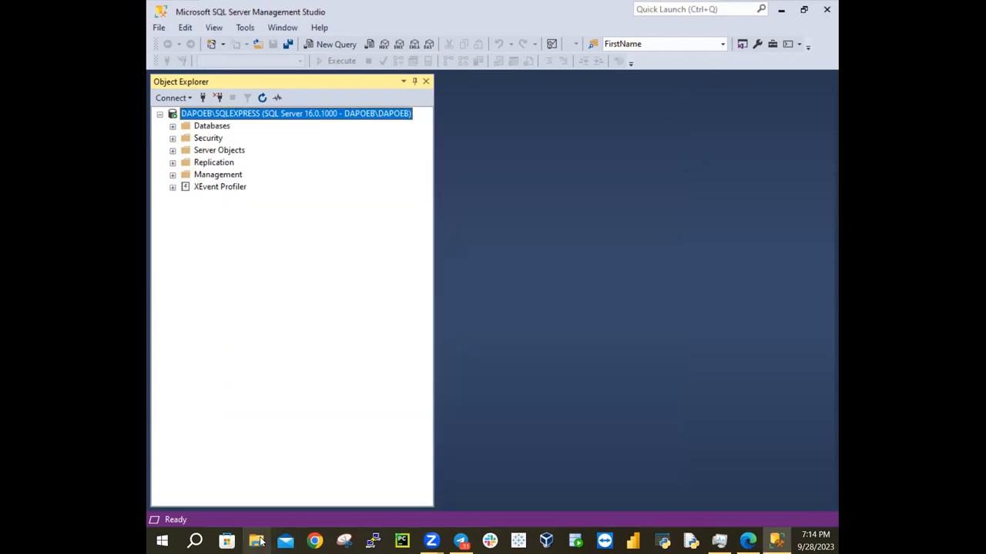
{"action": "left_click", "coordinate": [259, 542]}
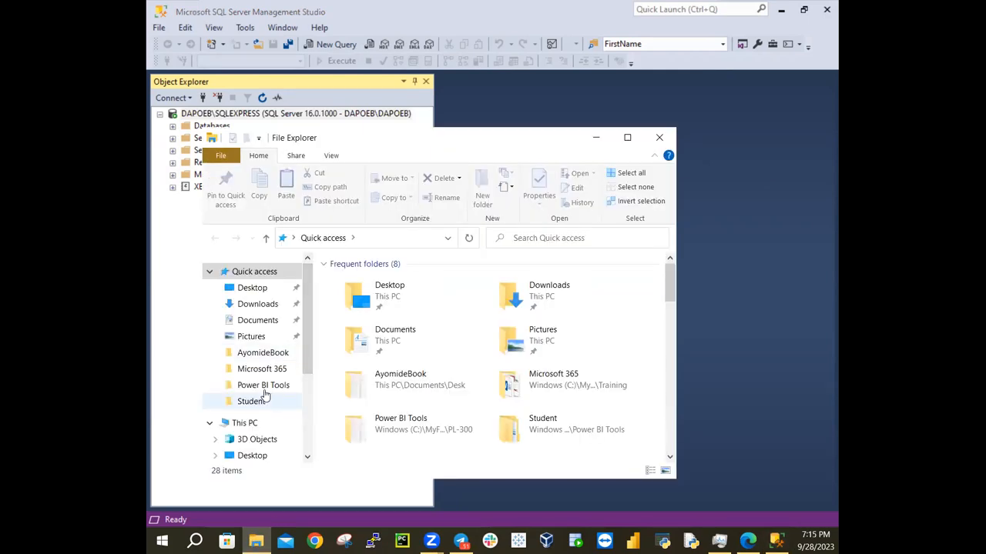
{"action": "left_click", "coordinate": [277, 386]}
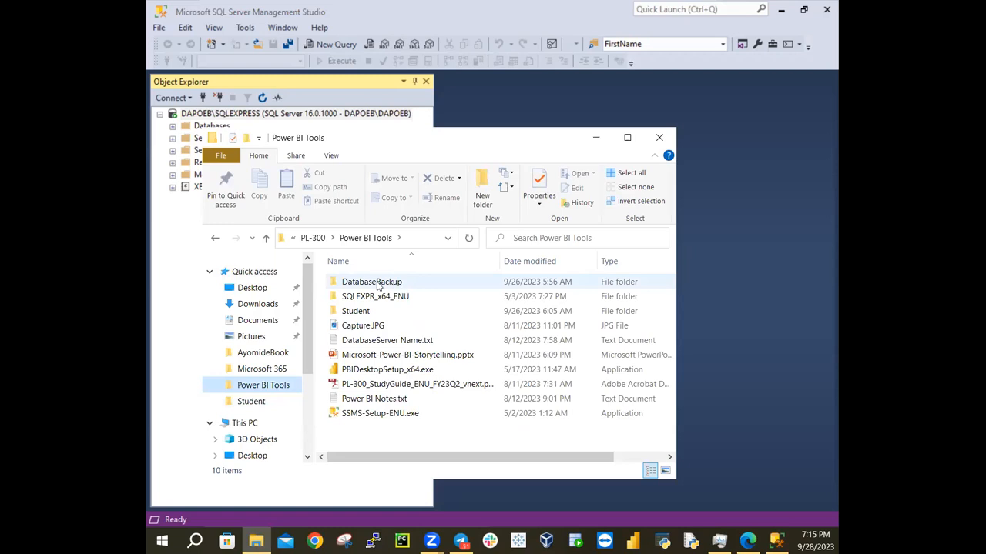
{"action": "double_click", "coordinate": [378, 286]}
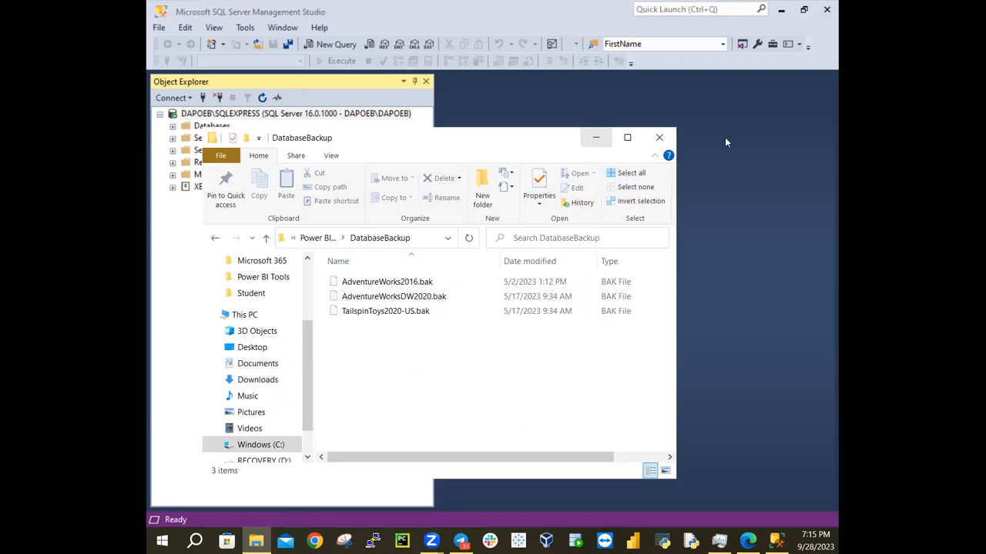
{"action": "left_click", "coordinate": [596, 142]}
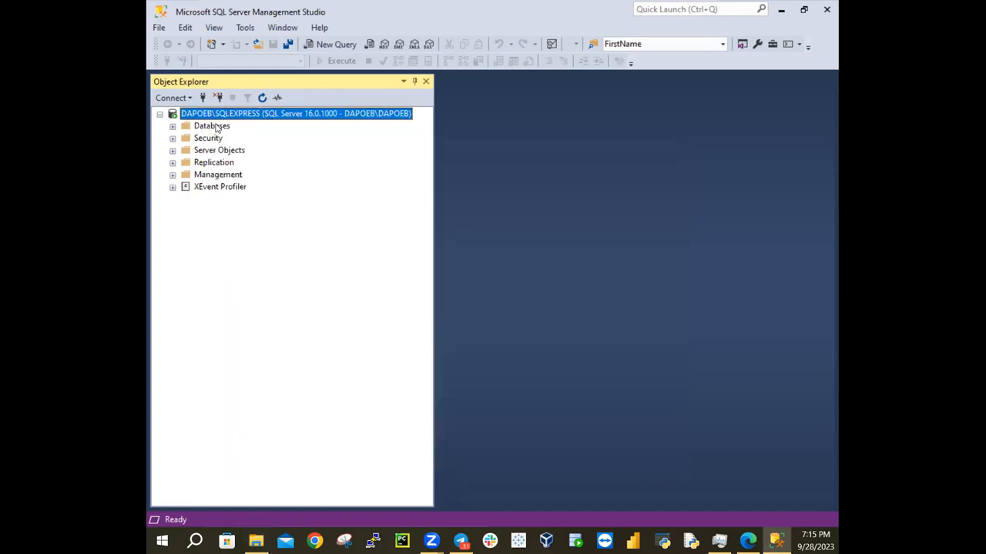
Start restoring a database on the server with Device as the source, and browse the C: drive to add a backup file
{"action": "right_click", "coordinate": [217, 128]}
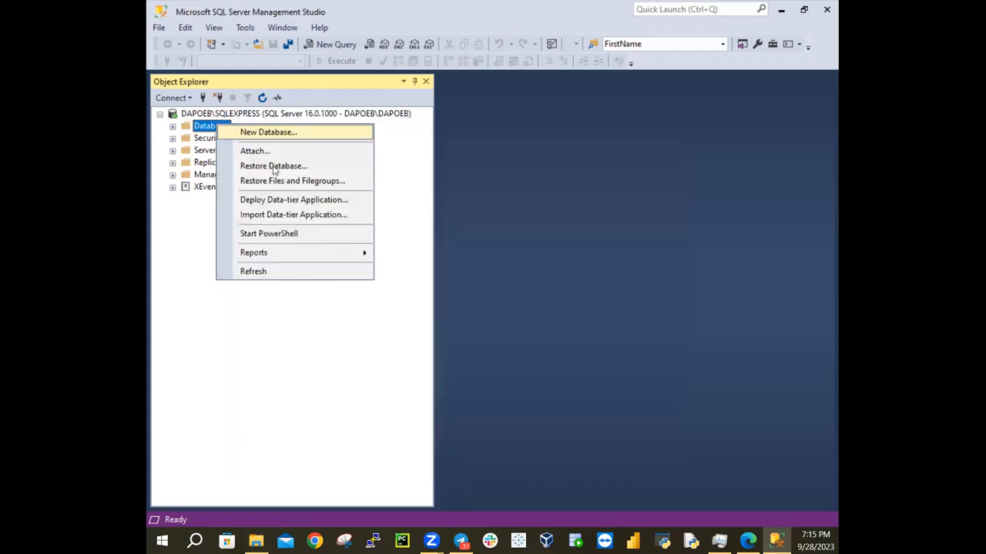
{"action": "left_click", "coordinate": [273, 166]}
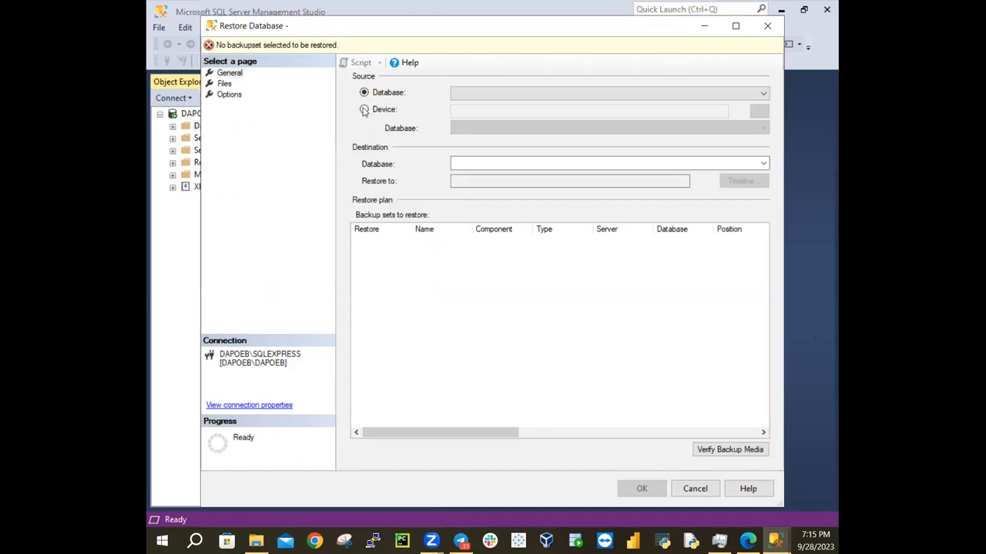
{"action": "left_click", "coordinate": [364, 111]}
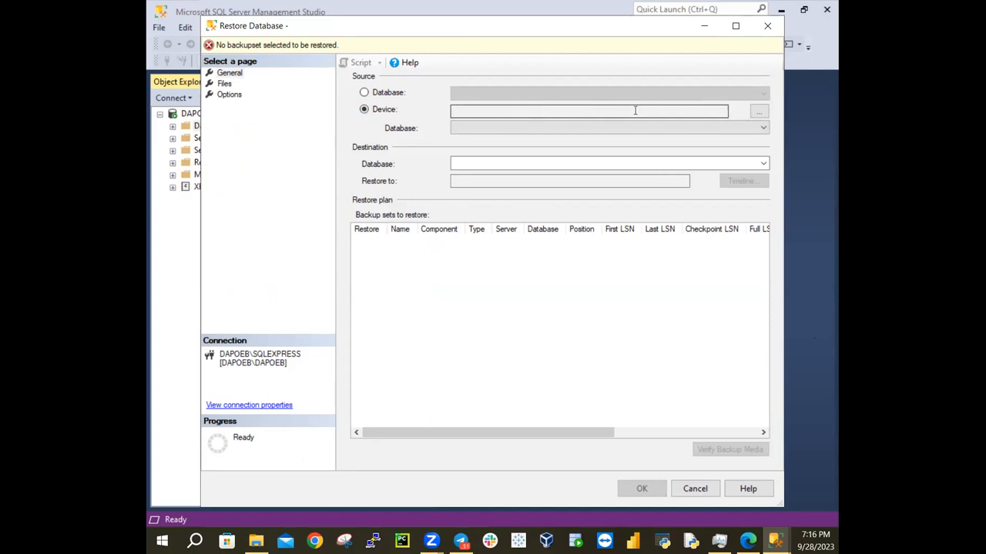
{"action": "left_click", "coordinate": [759, 113]}
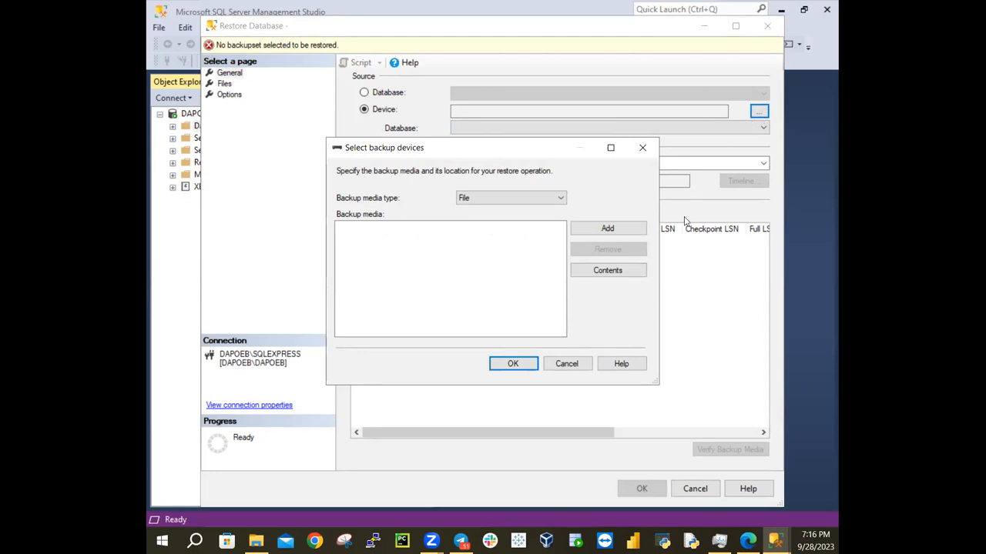
{"action": "left_click", "coordinate": [610, 233]}
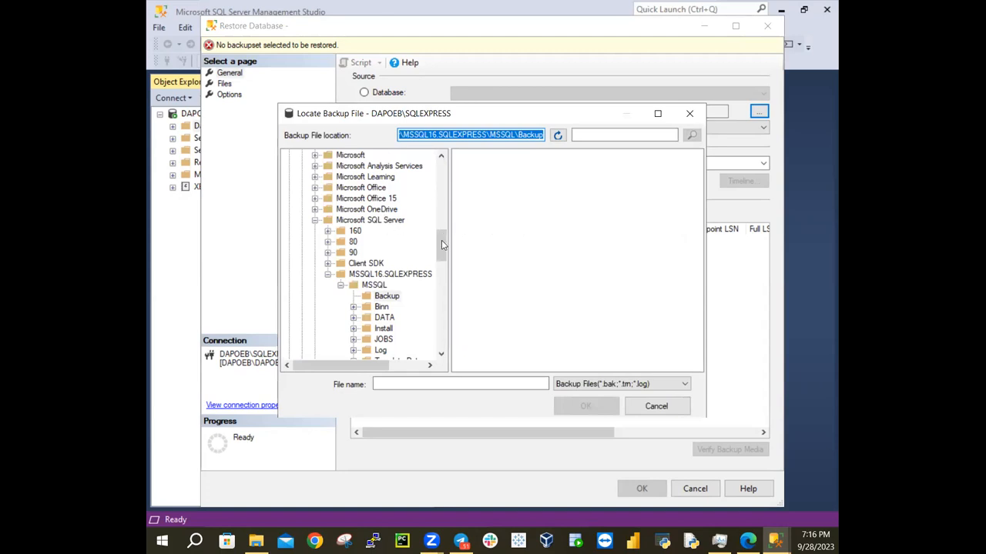
{"action": "scroll", "coordinate": [445, 240], "scroll_direction": "up", "scroll_amount": 5}
{"action": "scroll", "coordinate": [463, 169], "scroll_direction": "up", "scroll_amount": 5}
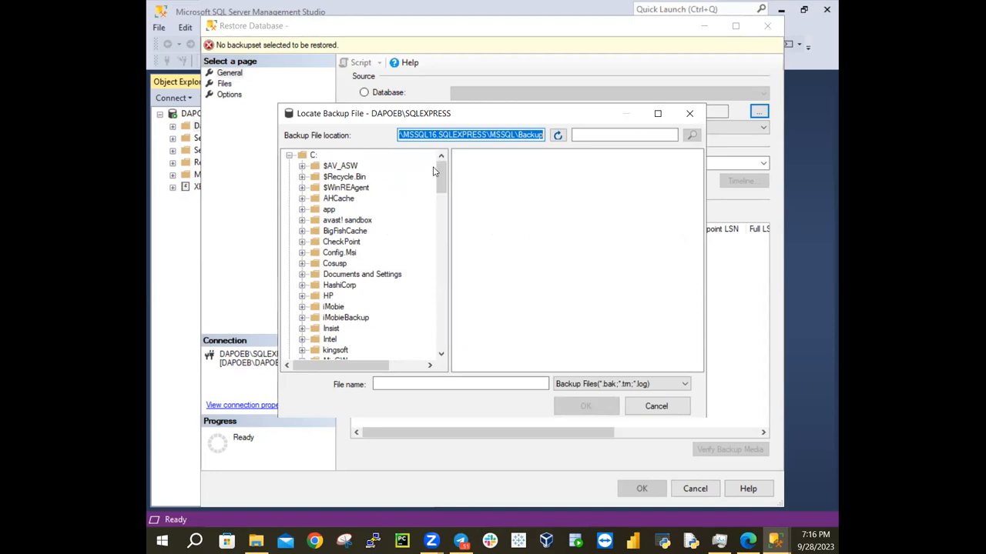
In File Explorer, trace the parent folders of DatabaseBackup up through Power BI Tools and PL-300 to find its full location
{"action": "left_click", "coordinate": [258, 540]}
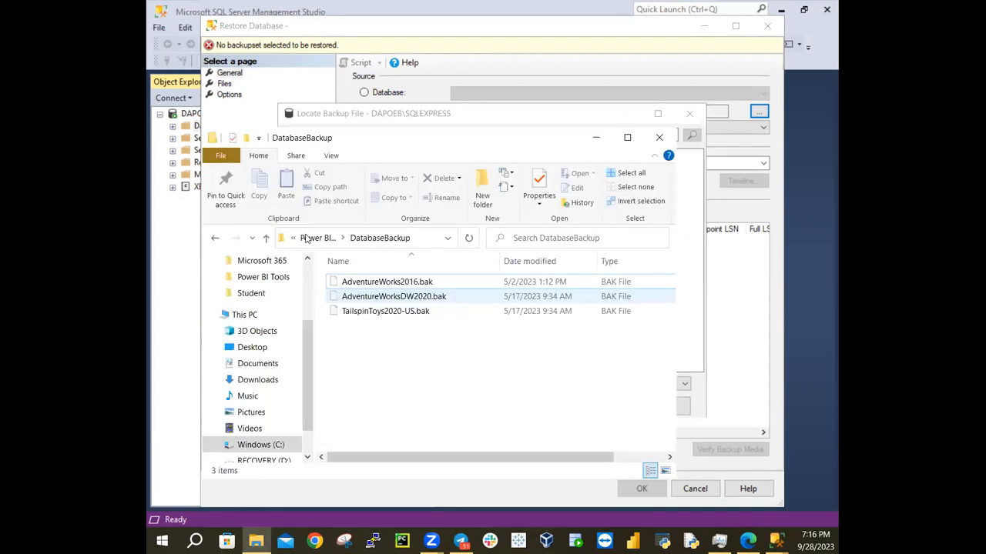
{"action": "left_click", "coordinate": [324, 241]}
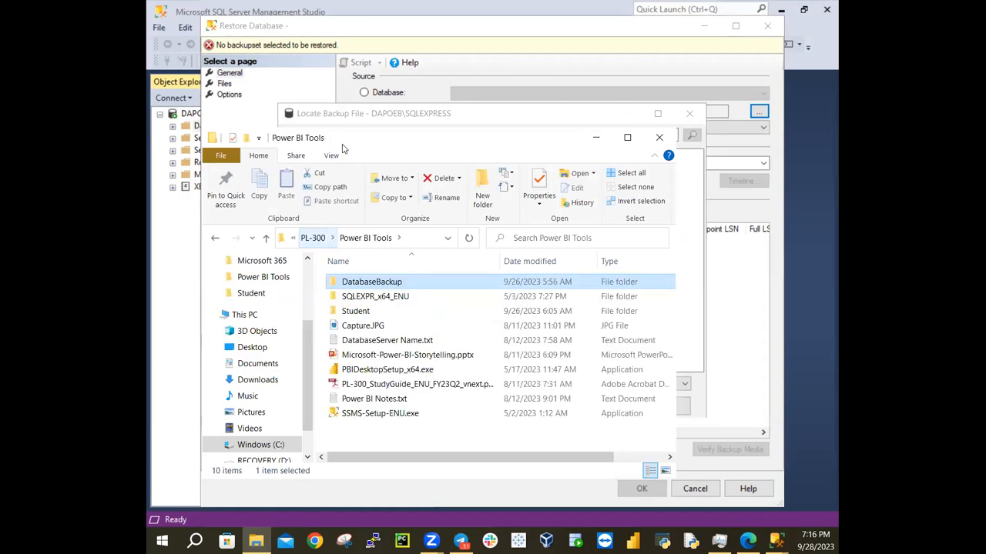
{"action": "left_click", "coordinate": [318, 241]}
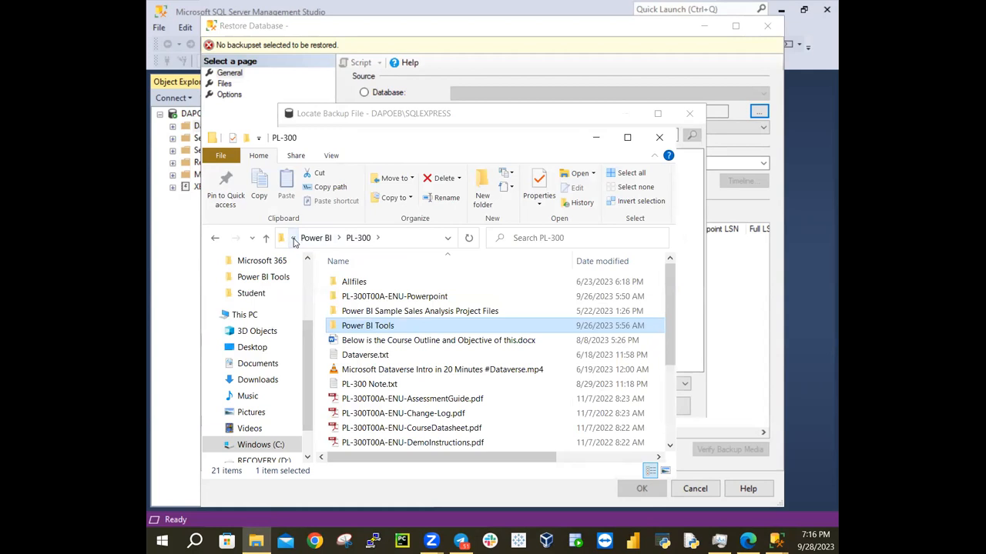
{"action": "left_click", "coordinate": [293, 241]}
{"action": "left_click", "coordinate": [293, 241]}
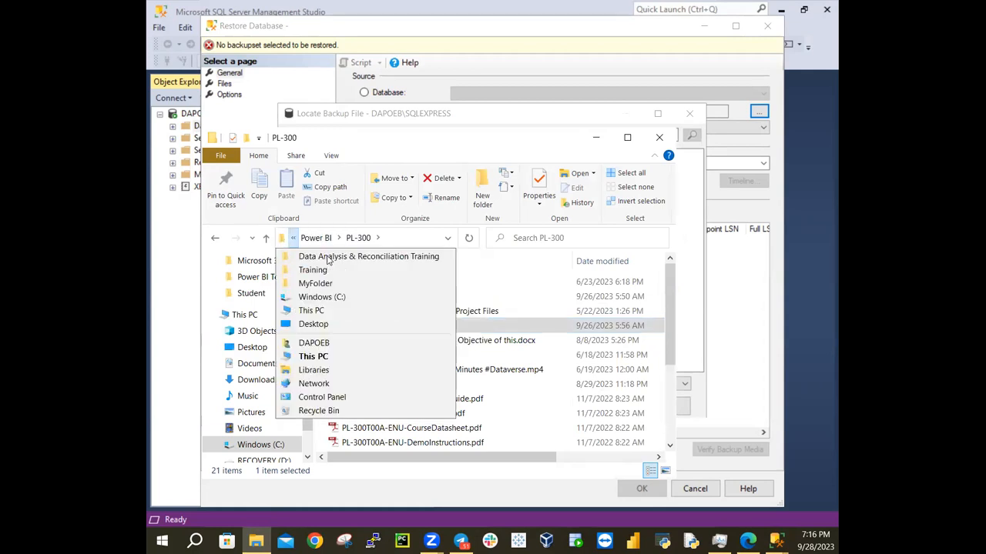
In File Explorer, trace the parent folders of PL-300 up through Data Analysis & Reconciliation Training and Training to MyFolder
{"action": "left_click", "coordinate": [309, 258]}
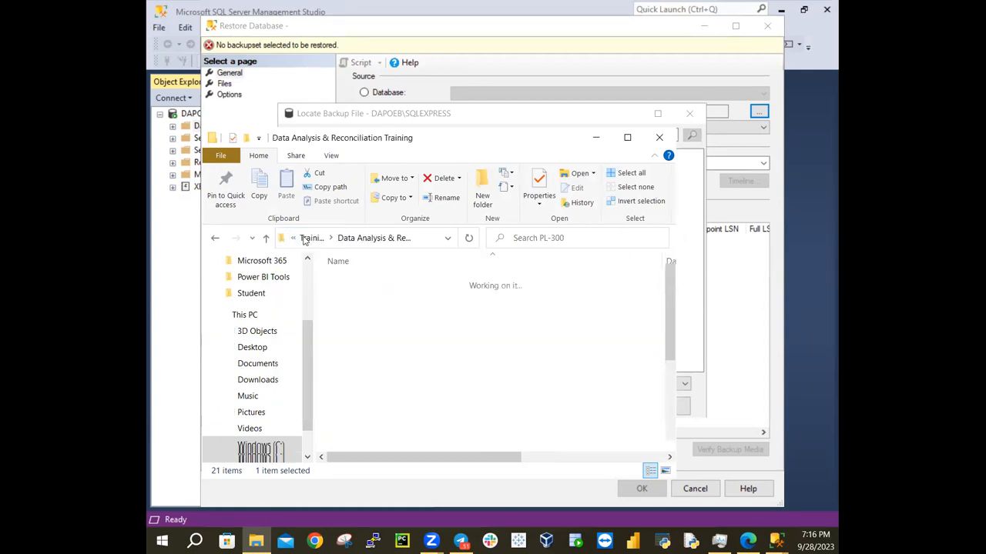
{"action": "left_click", "coordinate": [303, 239]}
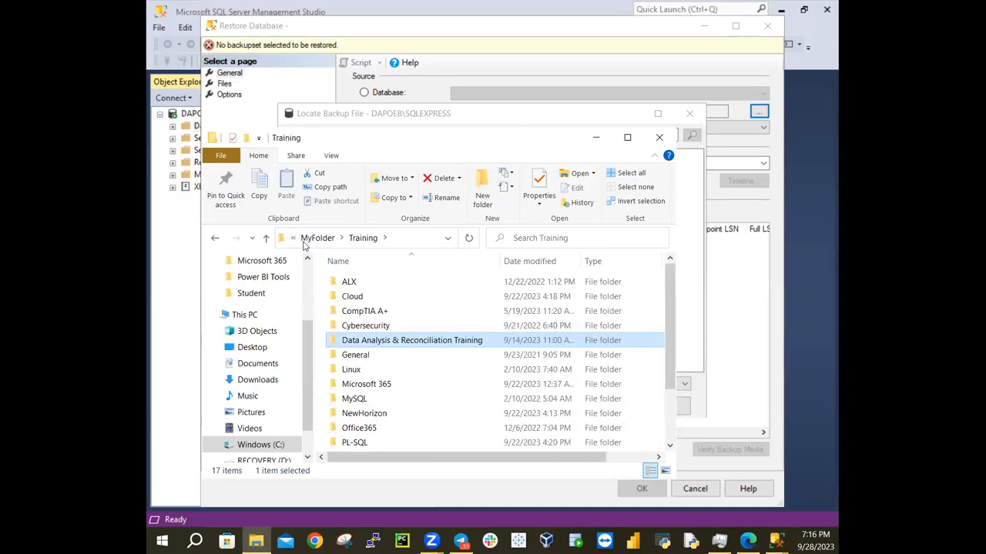
{"action": "left_click", "coordinate": [310, 239]}
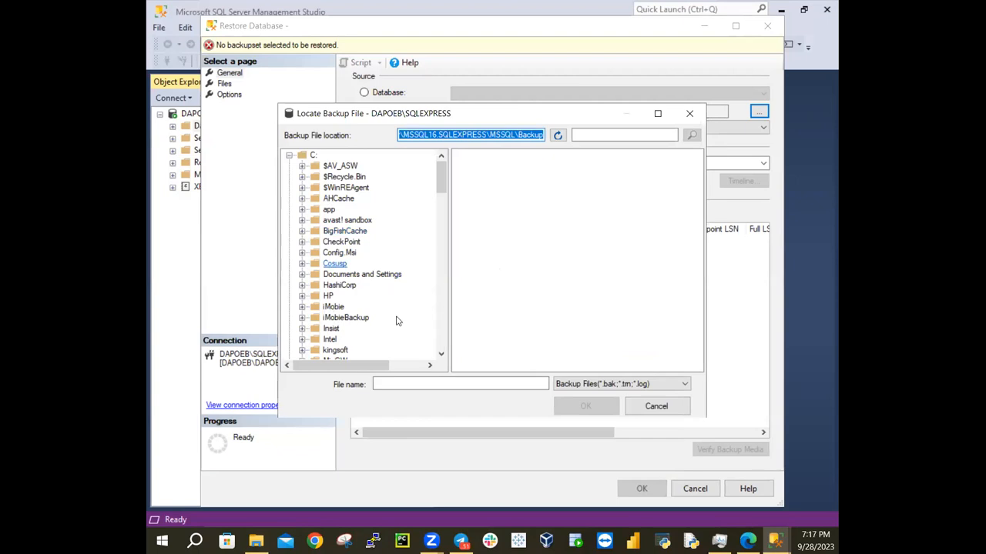
Collapse the Program Files folder under C: in the backup file browser's folder tree
{"action": "scroll", "coordinate": [398, 312], "scroll_direction": "down", "scroll_amount": 1}
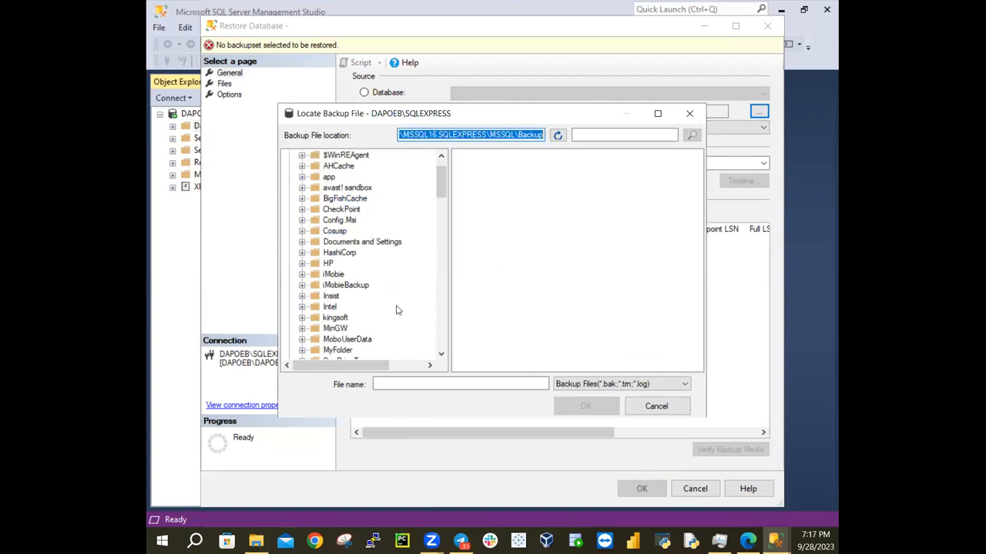
{"action": "scroll", "coordinate": [398, 312], "scroll_direction": "down", "scroll_amount": 1}
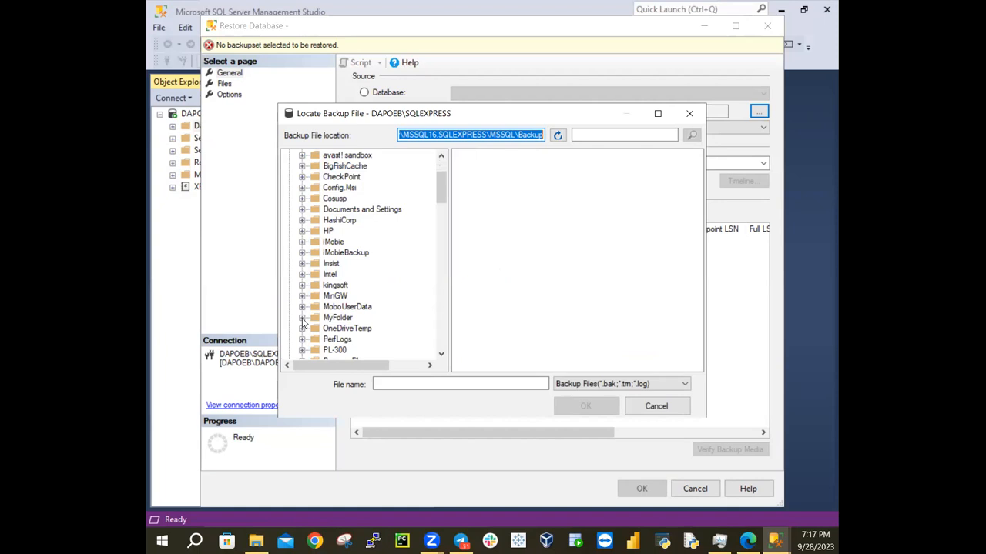
{"action": "scroll", "coordinate": [368, 255], "scroll_direction": "down", "scroll_amount": 2}
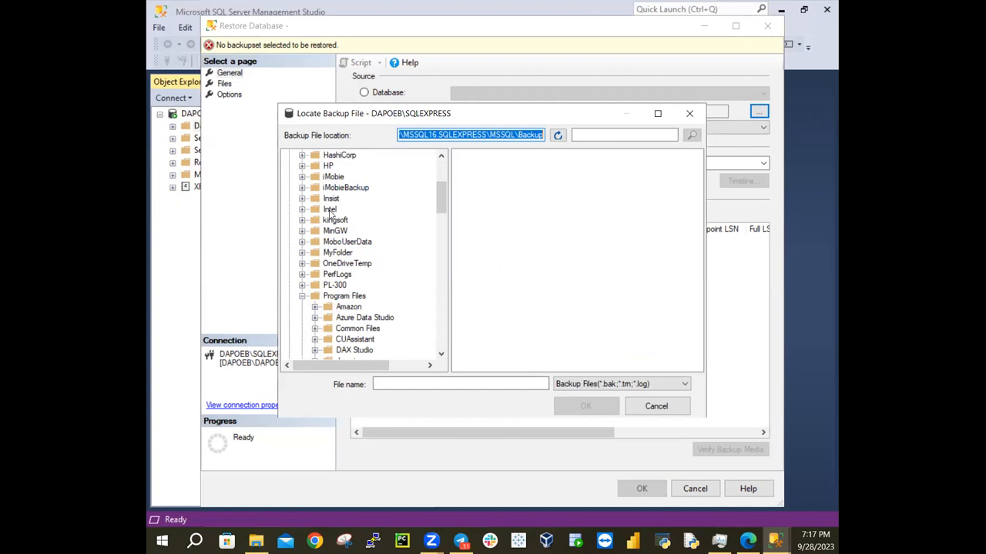
{"action": "left_click", "coordinate": [300, 297]}
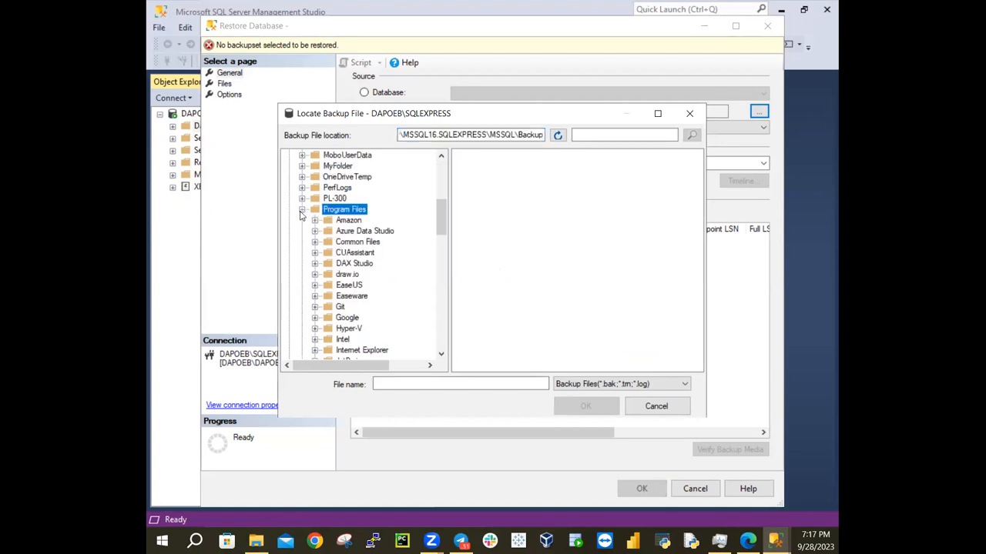
{"action": "left_click", "coordinate": [301, 211]}
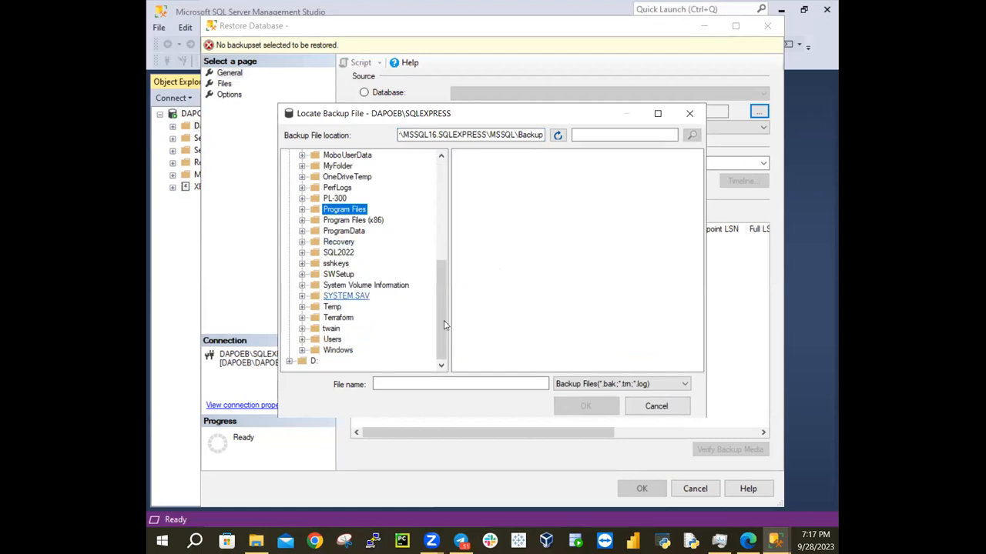
Expand MyFolder on the C: drive through Training and Data Analysis & Reconciliation Training down to the Power BI subfolders
{"action": "left_click", "coordinate": [301, 166]}
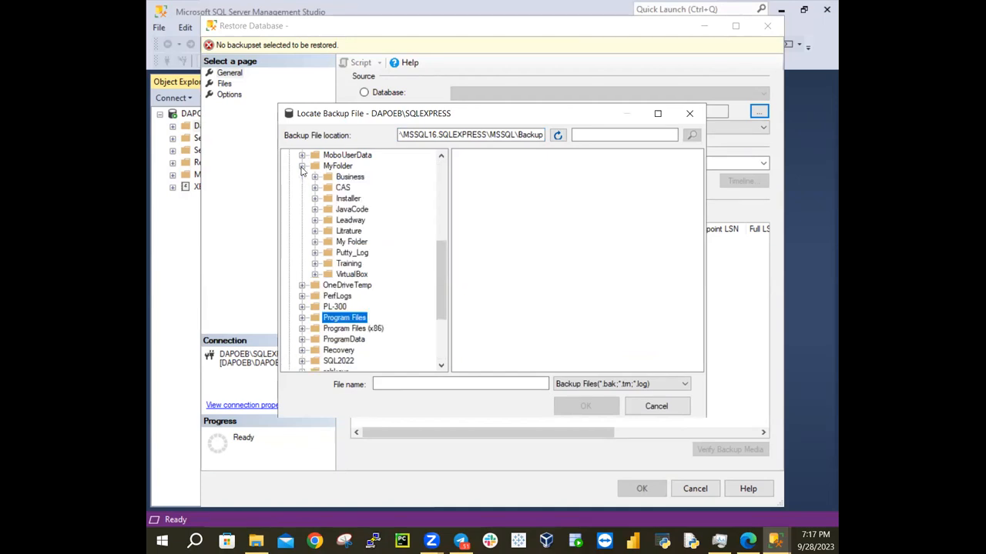
{"action": "left_click", "coordinate": [315, 264]}
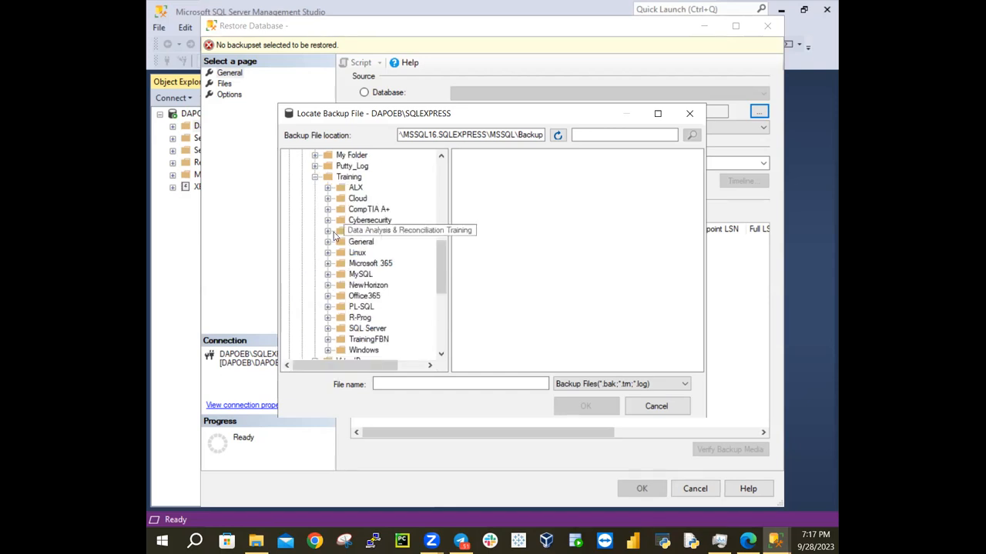
{"action": "left_click", "coordinate": [327, 231]}
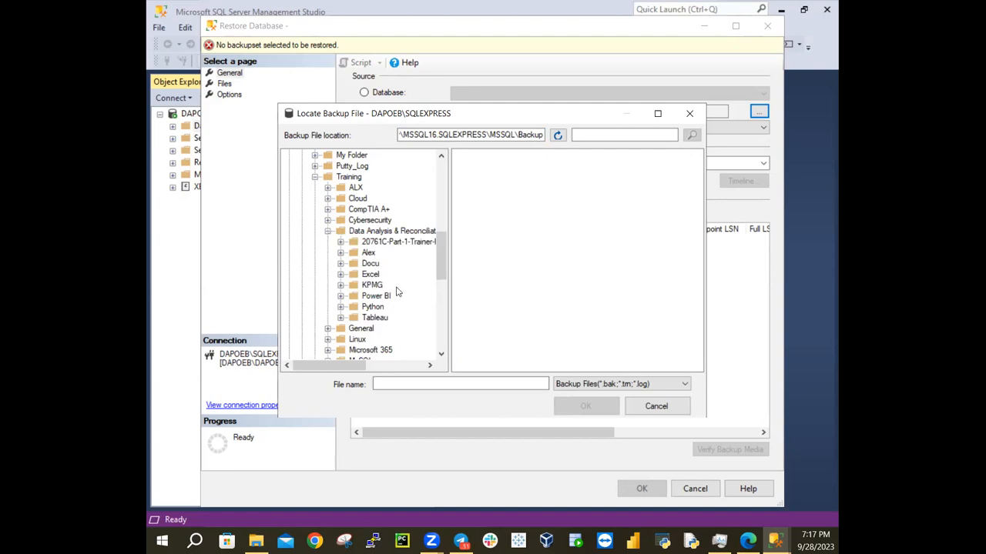
{"action": "left_click", "coordinate": [340, 297]}
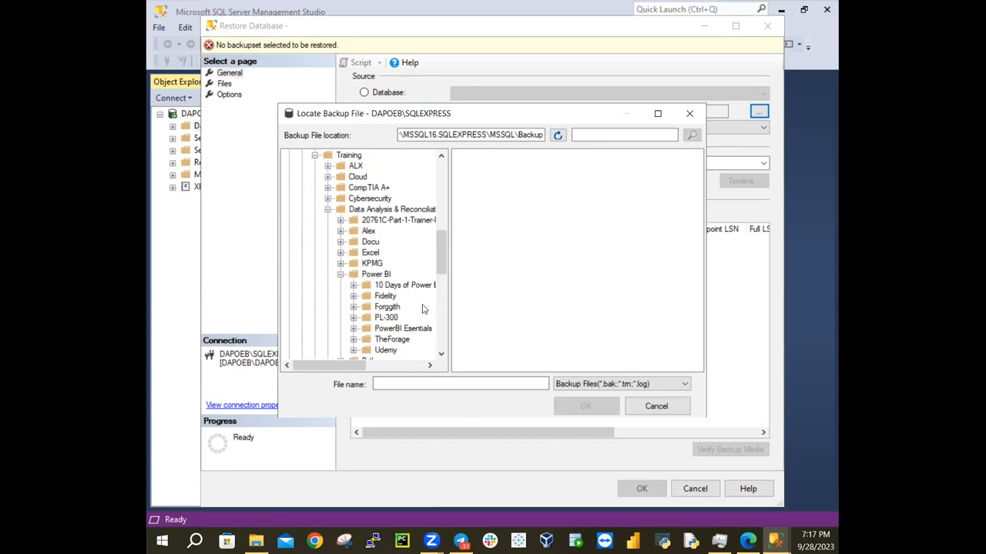
Widen the folder tree and go through PL-300 and Power BI Tools to the DatabaseBackup folder
{"action": "left_click", "coordinate": [353, 329]}
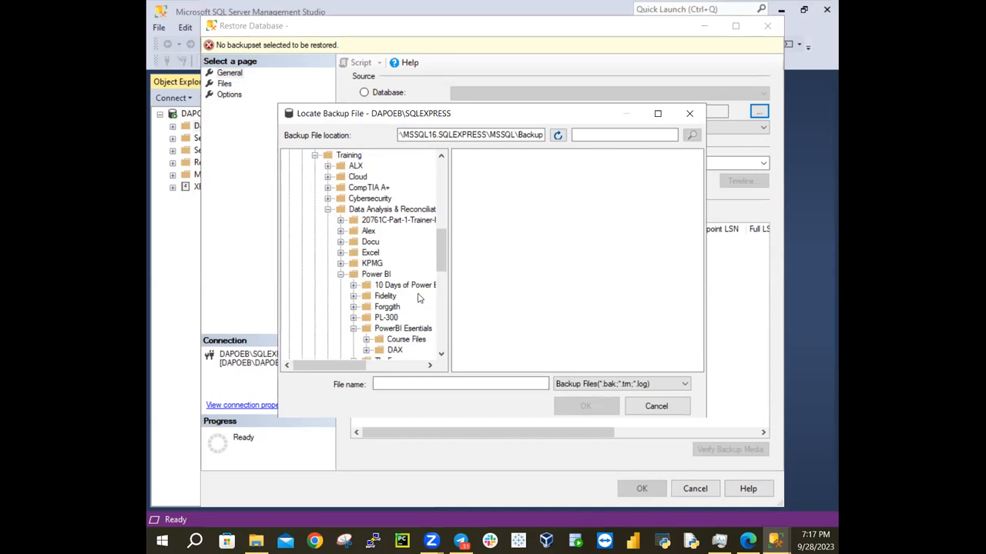
{"action": "scroll", "coordinate": [419, 299], "scroll_direction": "down", "scroll_amount": 2}
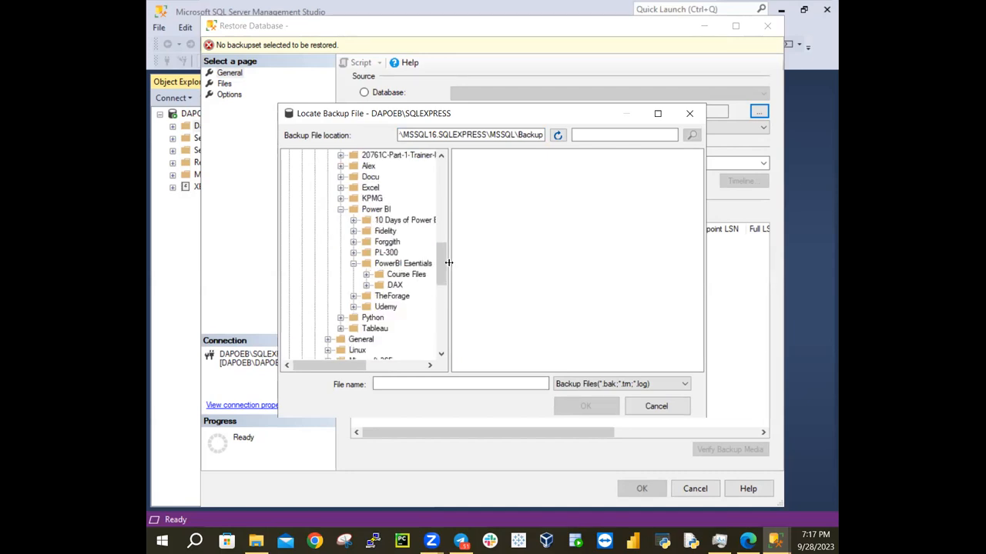
{"action": "left_click_drag", "start_coordinate": [448, 263], "coordinate": [526, 265]}
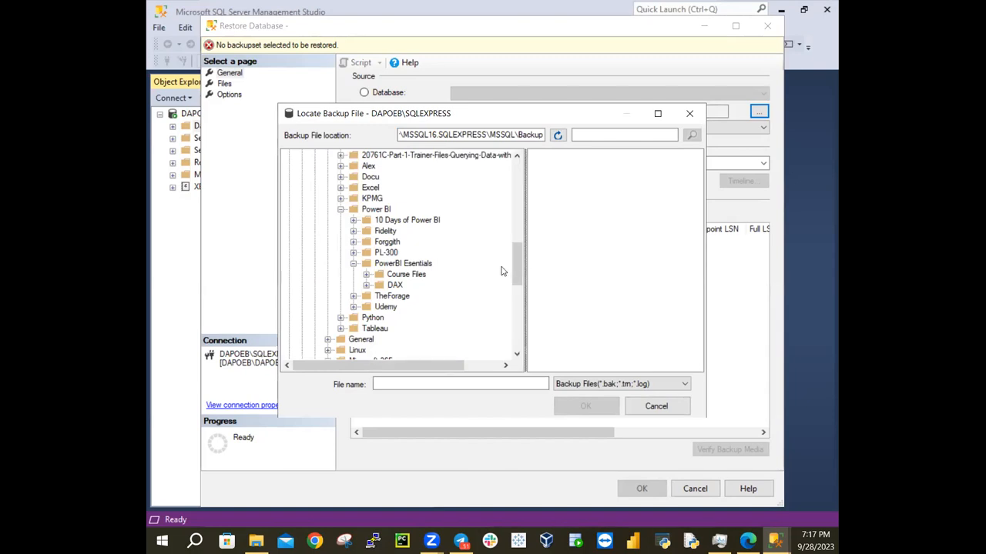
{"action": "left_click", "coordinate": [353, 263]}
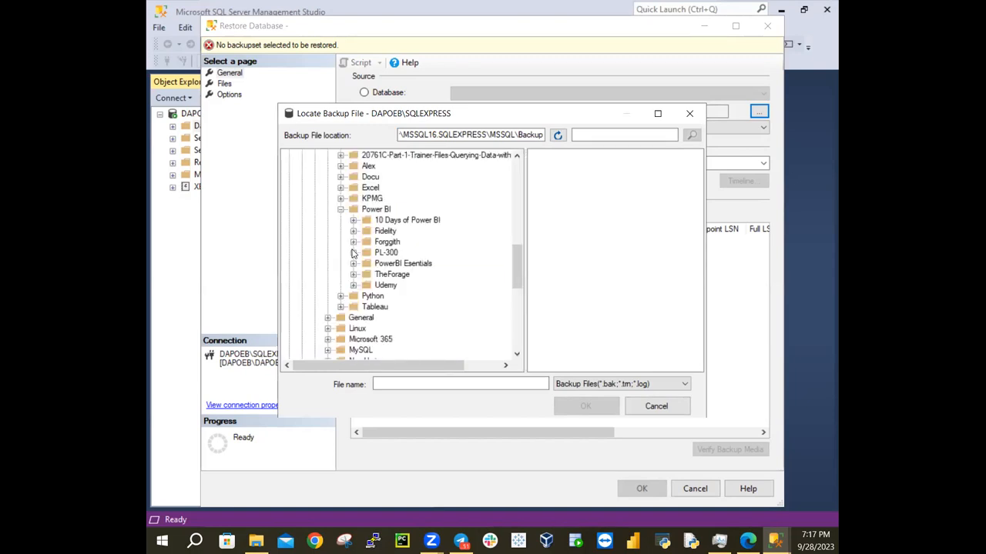
{"action": "left_click", "coordinate": [354, 252]}
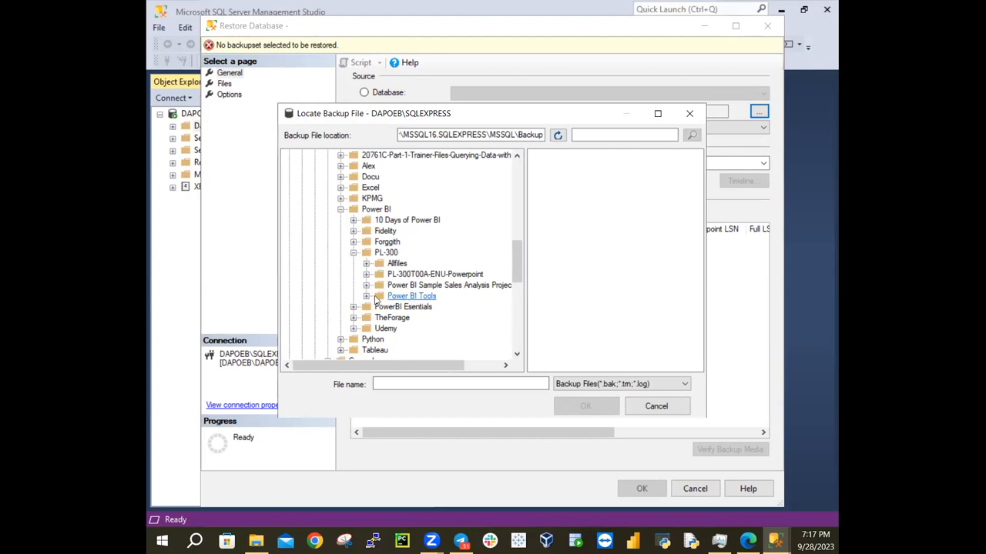
{"action": "left_click", "coordinate": [367, 297]}
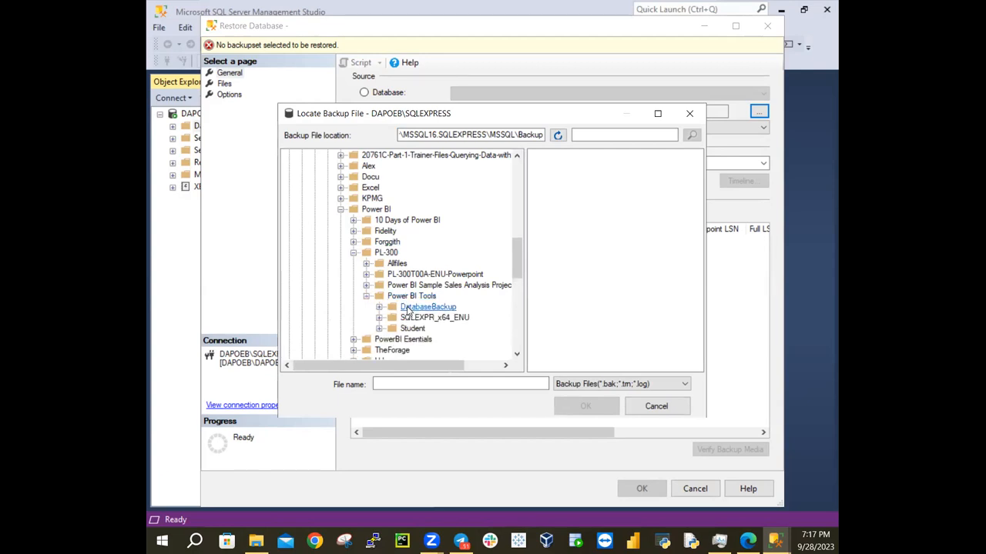
{"action": "left_click", "coordinate": [379, 307]}
{"action": "left_click", "coordinate": [425, 308]}
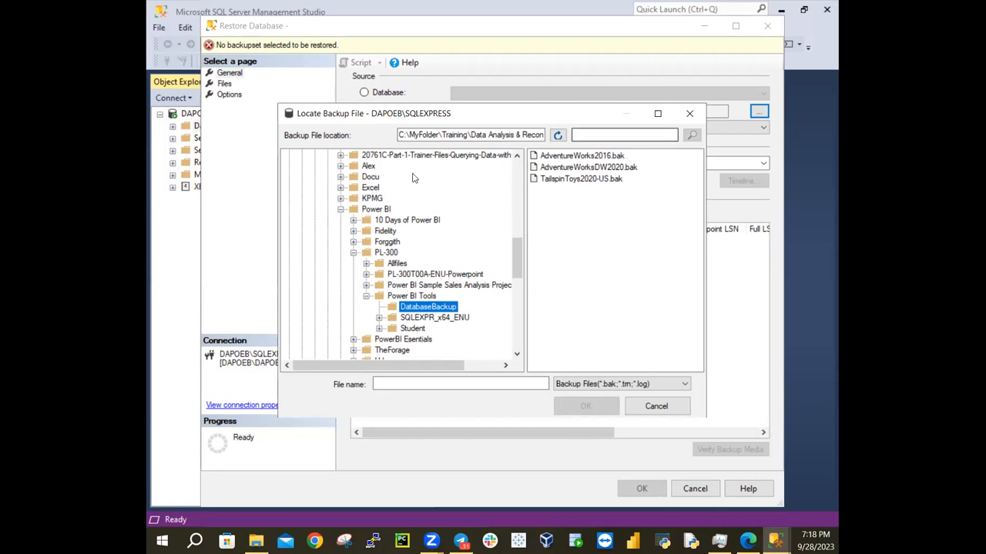
Add AdventureWorksDW2020.bak as the backup media, and cancel both the device selection and the database restore
{"action": "left_click", "coordinate": [611, 169]}
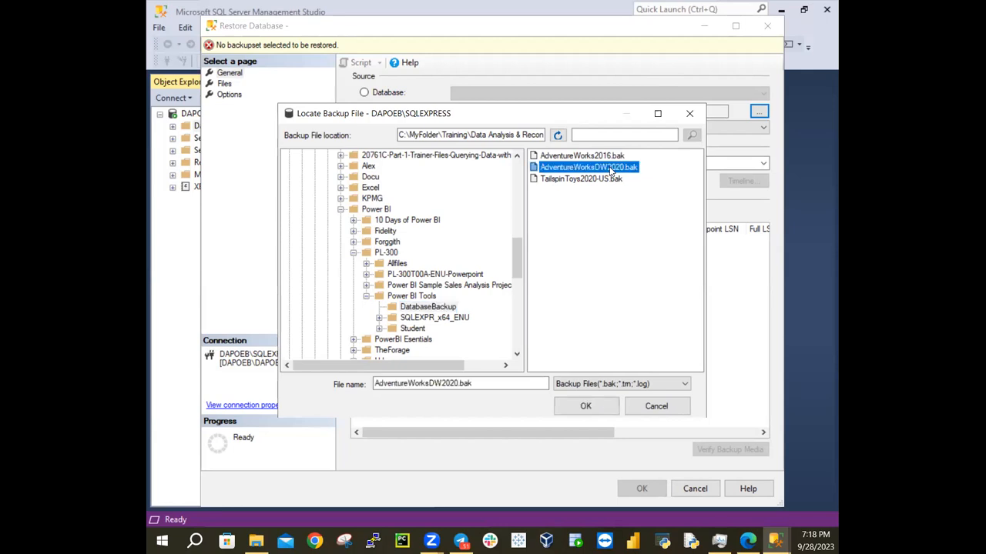
{"action": "left_click", "coordinate": [594, 411]}
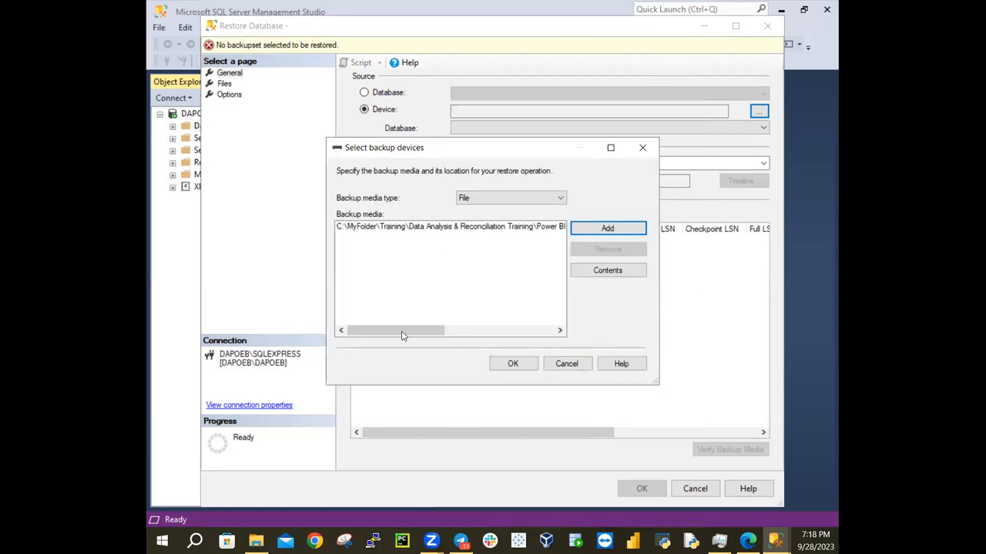
{"action": "left_click_drag", "start_coordinate": [447, 342], "coordinate": [368, 328]}
{"action": "left_click", "coordinate": [566, 365]}
{"action": "left_click", "coordinate": [709, 489]}
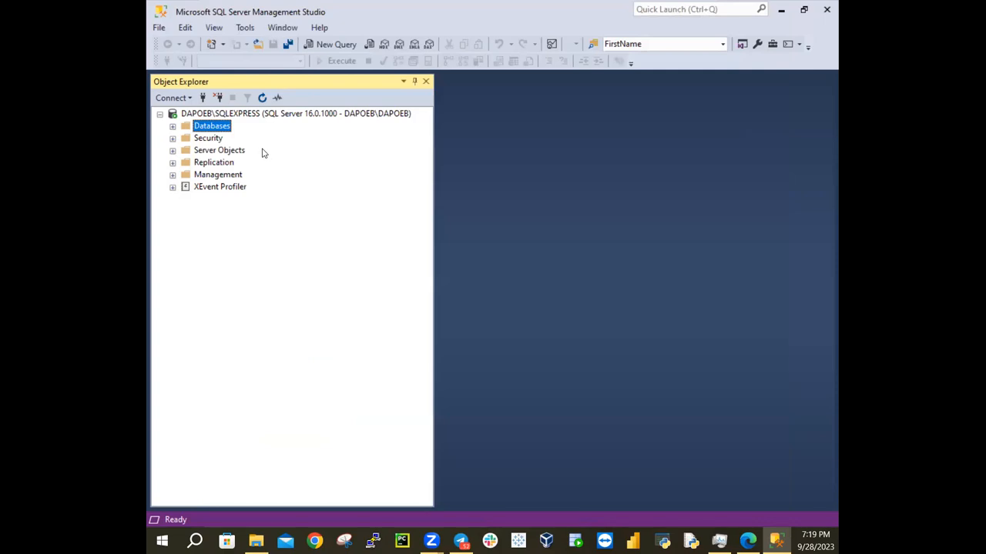
Examine the tables of the AdventureWorksDW2020 database in Object Explorer, and collapse the database again
{"action": "left_click", "coordinate": [170, 127]}
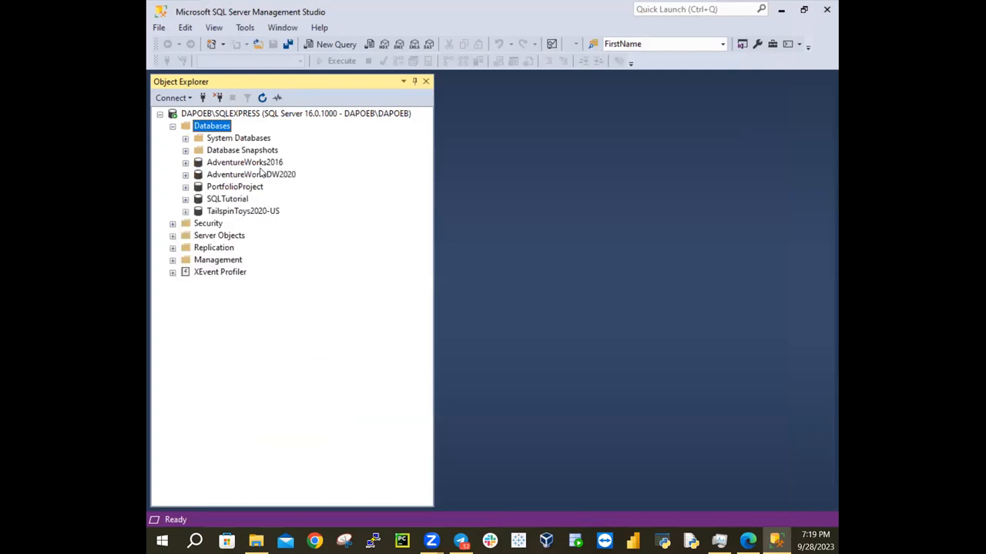
{"action": "left_click", "coordinate": [260, 176]}
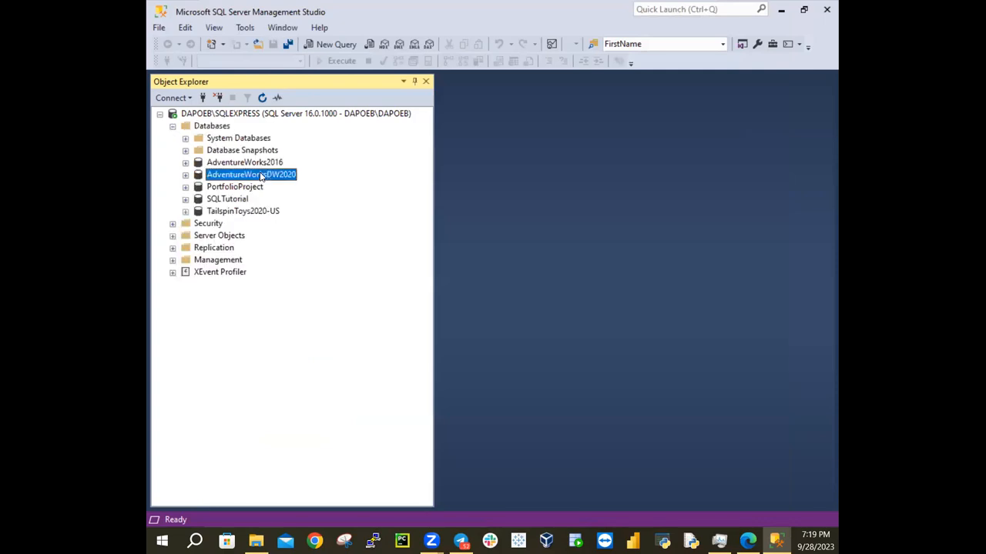
{"action": "left_click", "coordinate": [185, 176]}
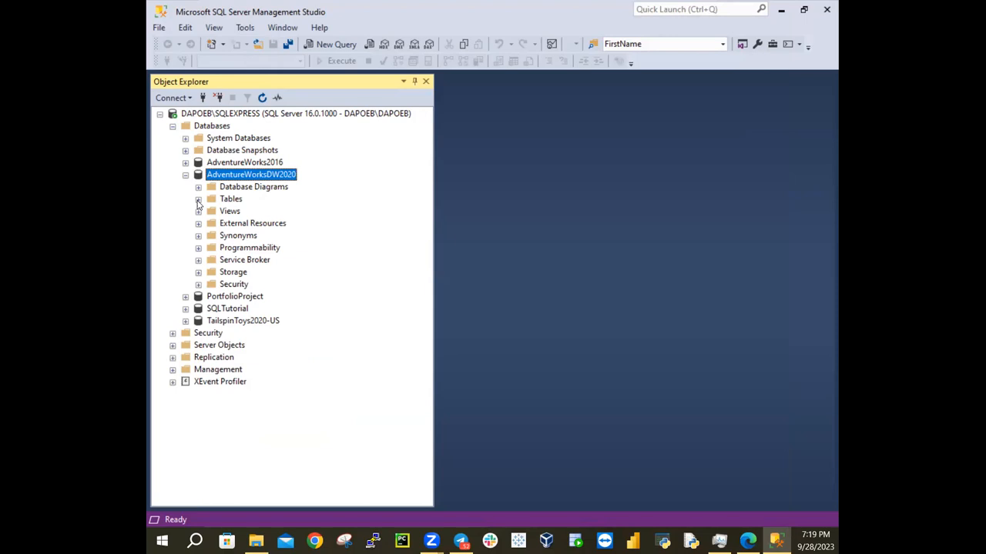
{"action": "left_click", "coordinate": [198, 200]}
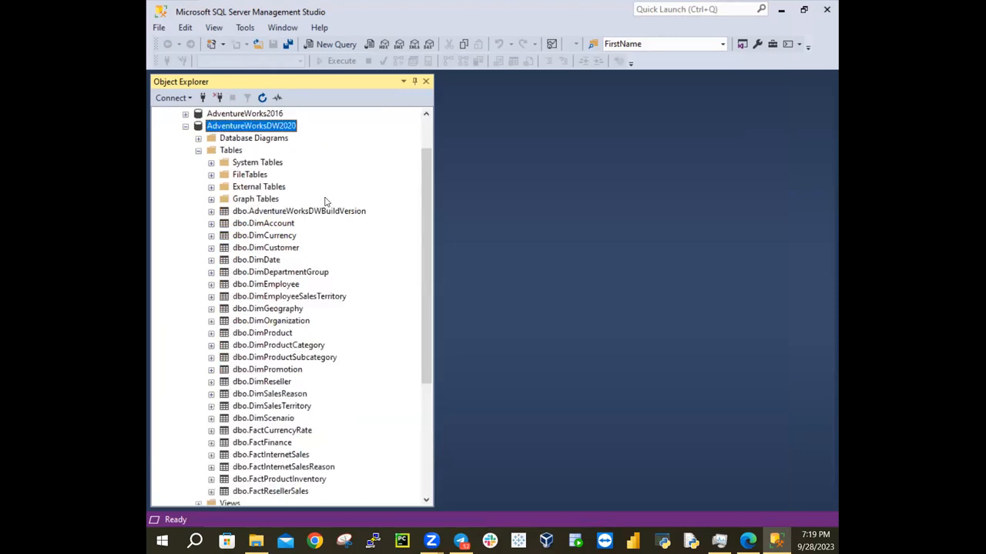
{"action": "scroll", "coordinate": [307, 215], "scroll_direction": "down", "scroll_amount": 1}
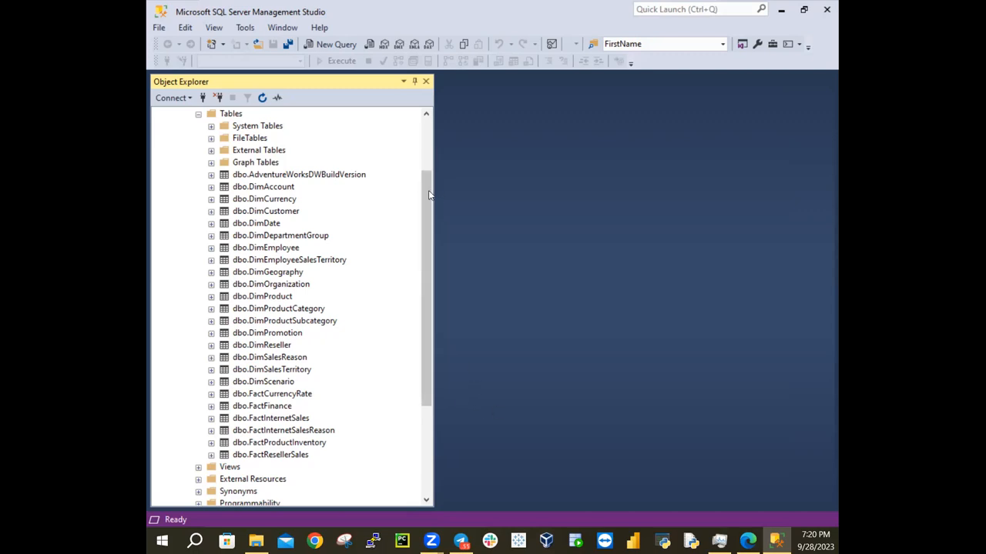
{"action": "scroll", "coordinate": [429, 194], "scroll_direction": "up", "scroll_amount": 3}
{"action": "left_click", "coordinate": [185, 175]}
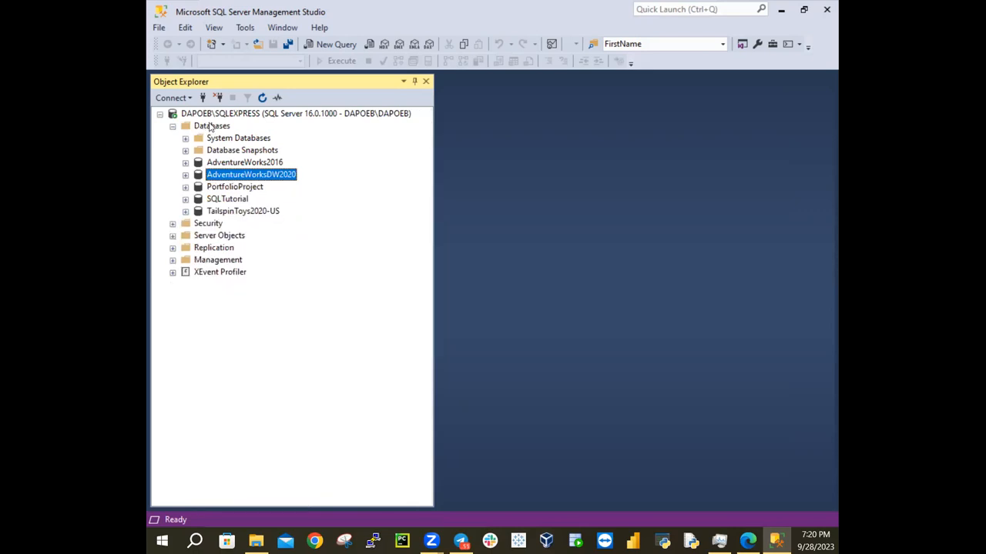
Bring up the Restore Database dialog for the server's databases and cancel it without restoring
{"action": "right_click", "coordinate": [209, 124]}
{"action": "left_click", "coordinate": [266, 168]}
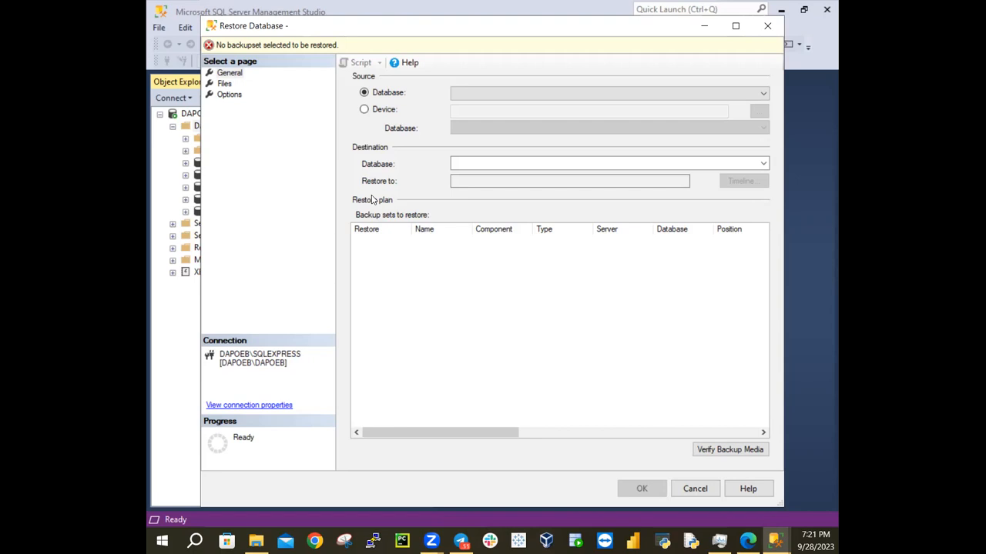
{"action": "left_click", "coordinate": [695, 488]}
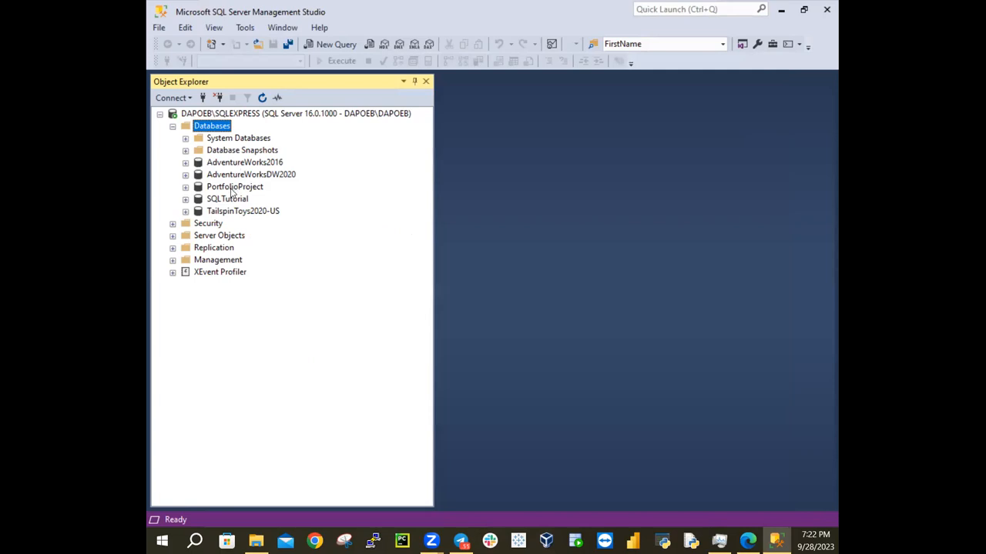
Bring up the Back Up Database dialog for the PortfolioProject database and move it fully into view
{"action": "right_click", "coordinate": [231, 189]}
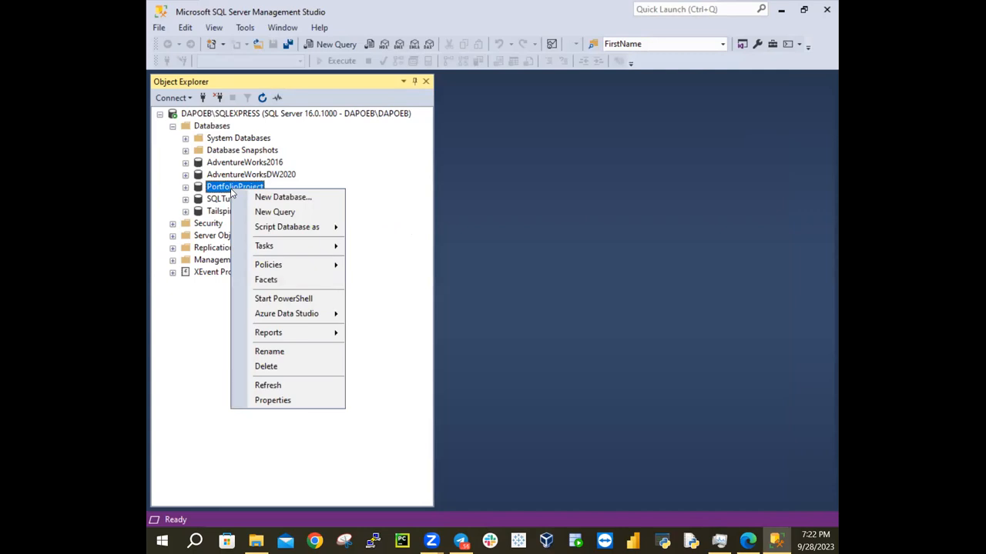
{"action": "mouse_move", "coordinate": [265, 248]}
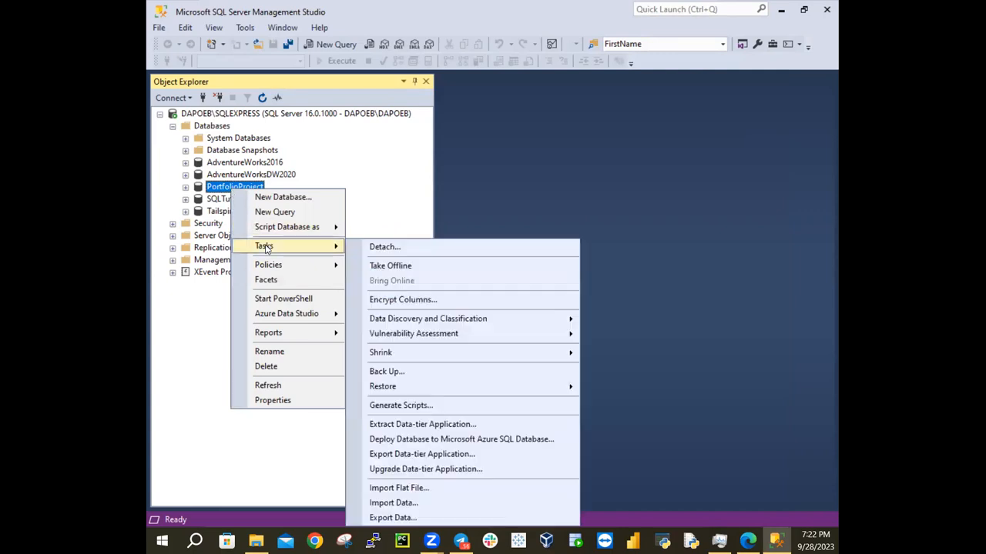
{"action": "left_click", "coordinate": [406, 373]}
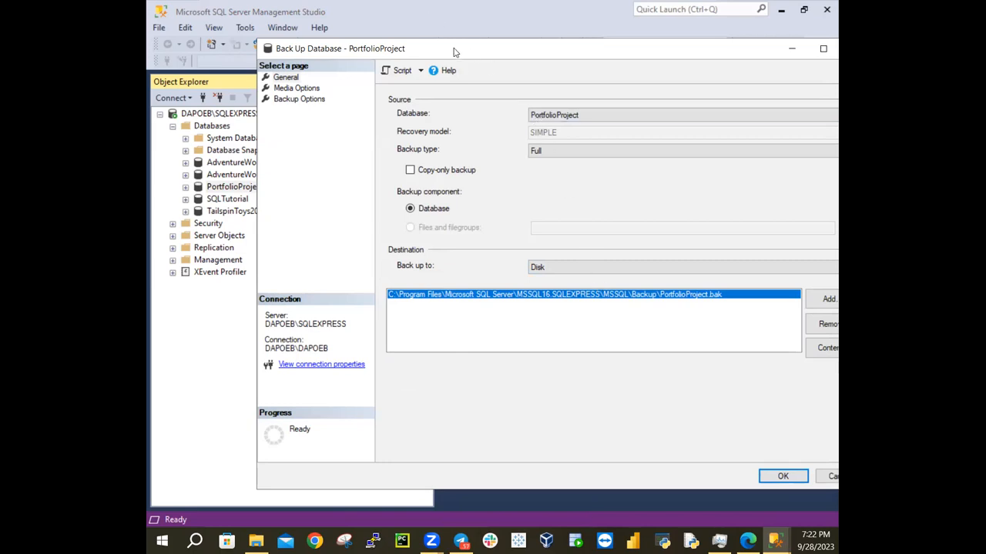
{"action": "left_click_drag", "start_coordinate": [421, 57], "coordinate": [362, 53]}
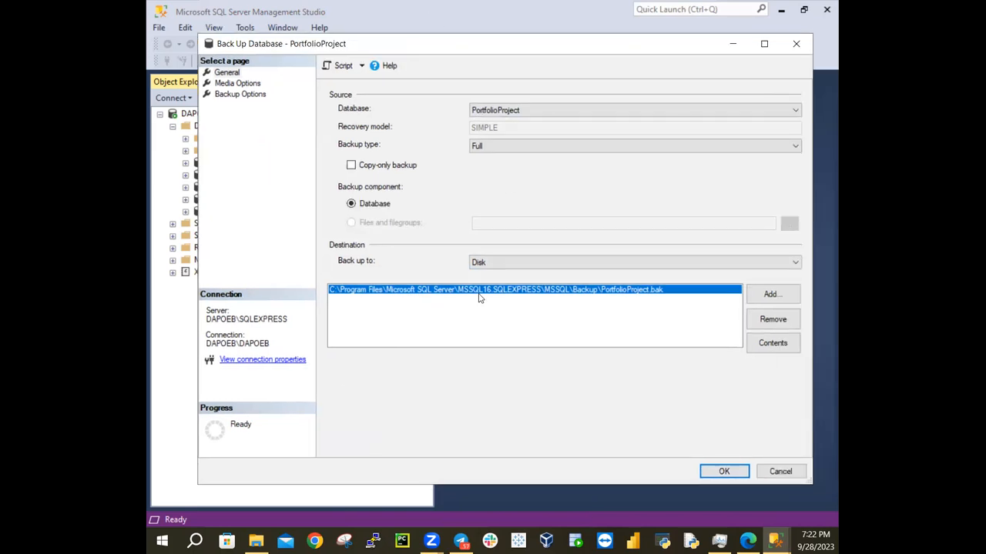
Start adding a backup destination on disk and expand MyFolder and its Training subfolder while locating a file path
{"action": "left_click", "coordinate": [771, 296]}
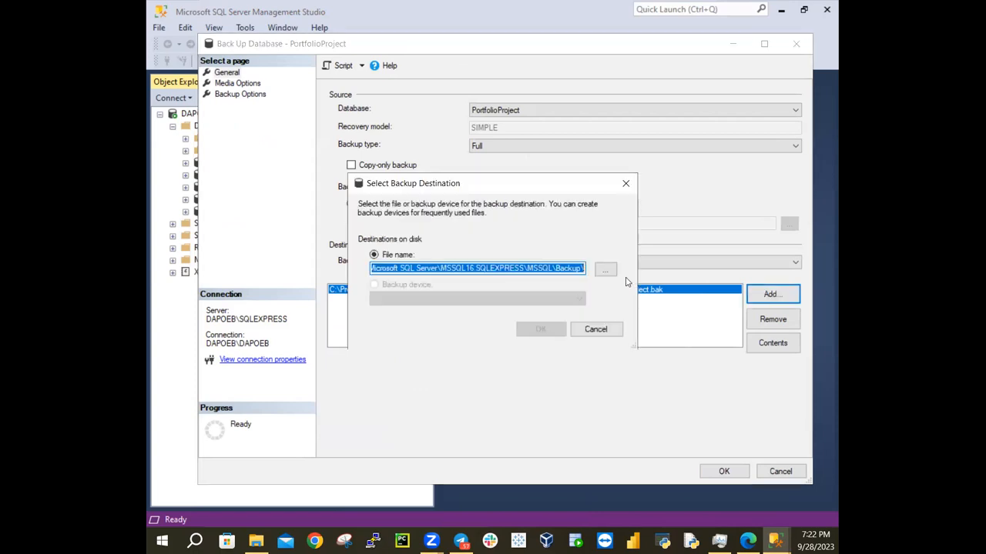
{"action": "left_click", "coordinate": [608, 272]}
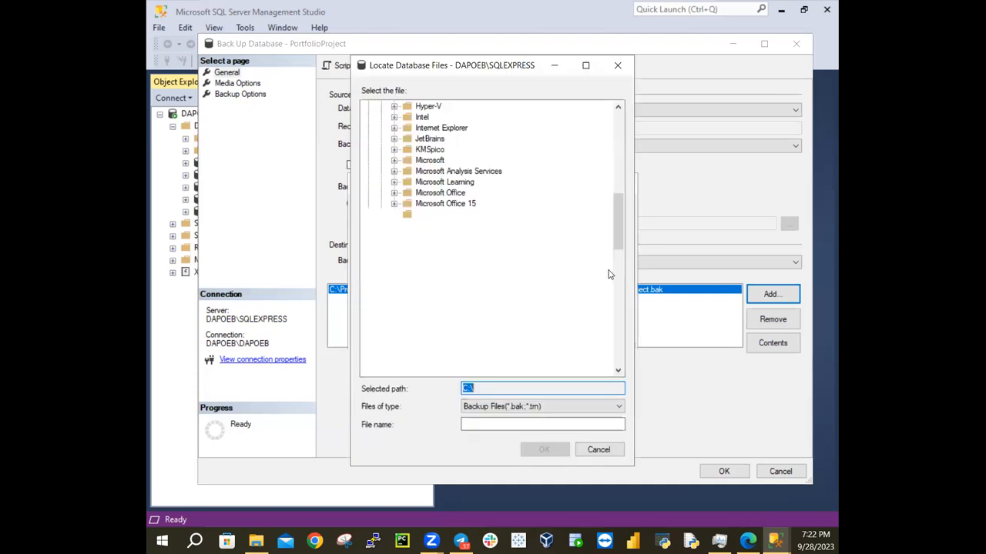
{"action": "left_click_drag", "start_coordinate": [617, 207], "coordinate": [620, 113]}
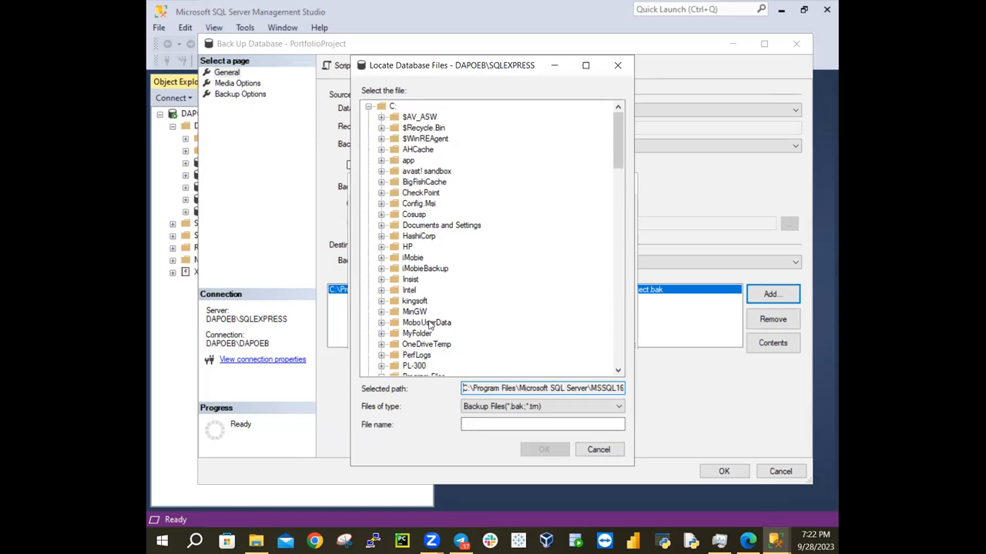
{"action": "left_click", "coordinate": [381, 333]}
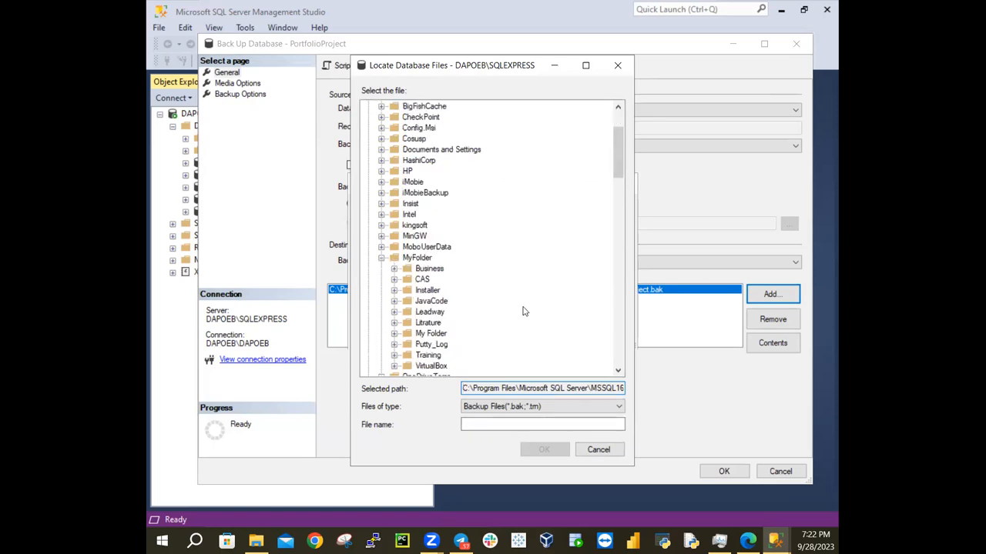
{"action": "scroll", "coordinate": [523, 310], "scroll_direction": "down", "scroll_amount": 2}
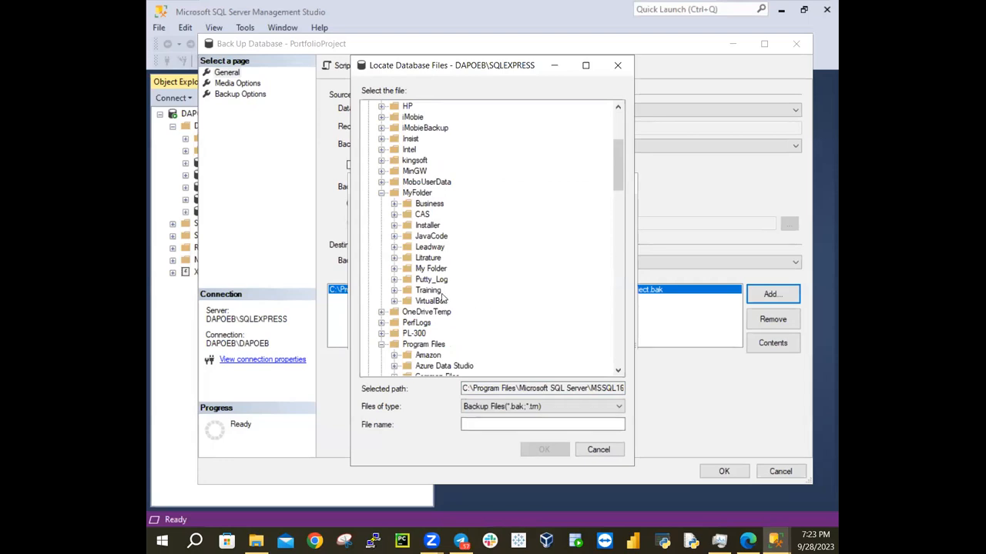
{"action": "left_click", "coordinate": [393, 291]}
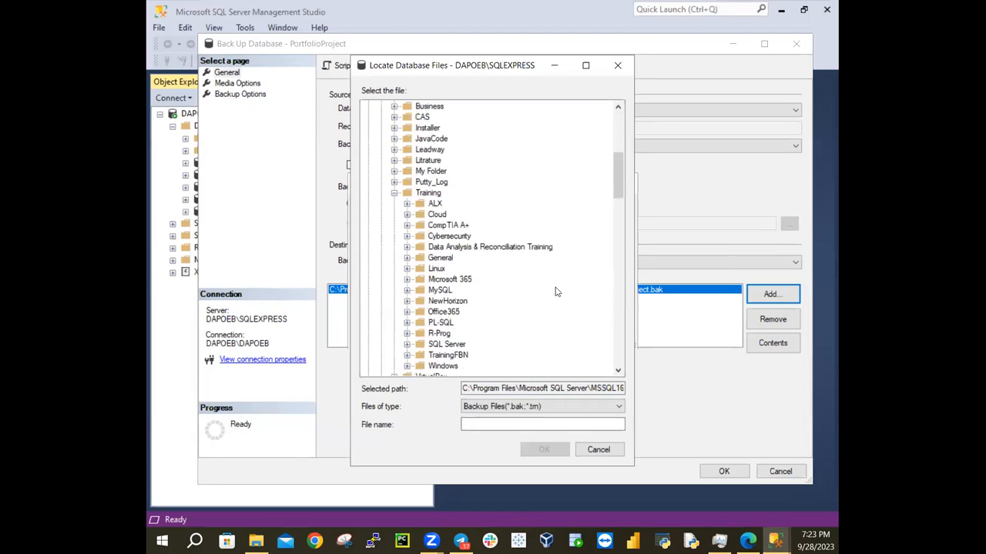
{"action": "scroll", "coordinate": [556, 292], "scroll_direction": "down", "scroll_amount": 1}
{"action": "scroll", "coordinate": [516, 286], "scroll_direction": "down", "scroll_amount": 1}
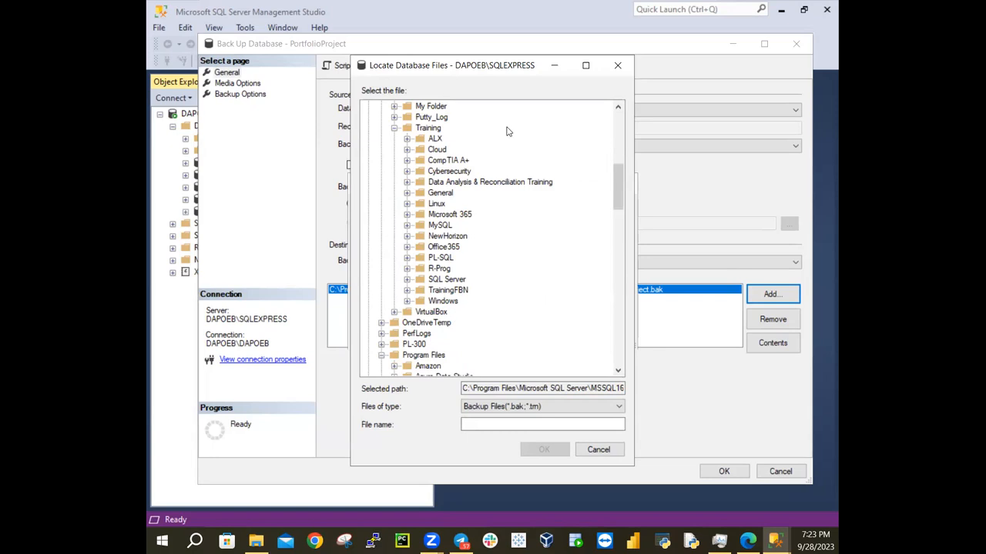
Go through Data Analysis & Reconciliation Training, Power BI, PL-300 and Power BI Tools to the DatabaseBackup folder
{"action": "left_click", "coordinate": [450, 183]}
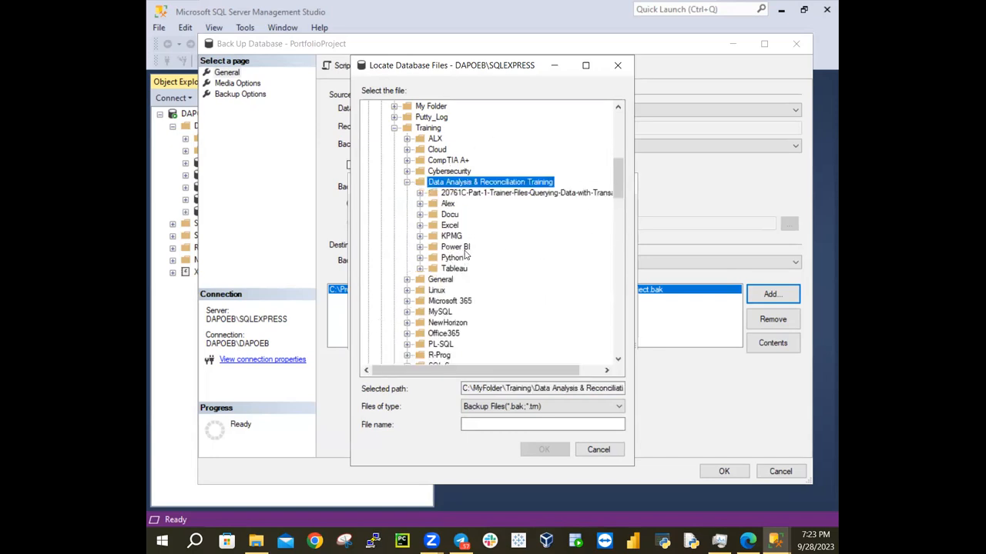
{"action": "left_click", "coordinate": [461, 247]}
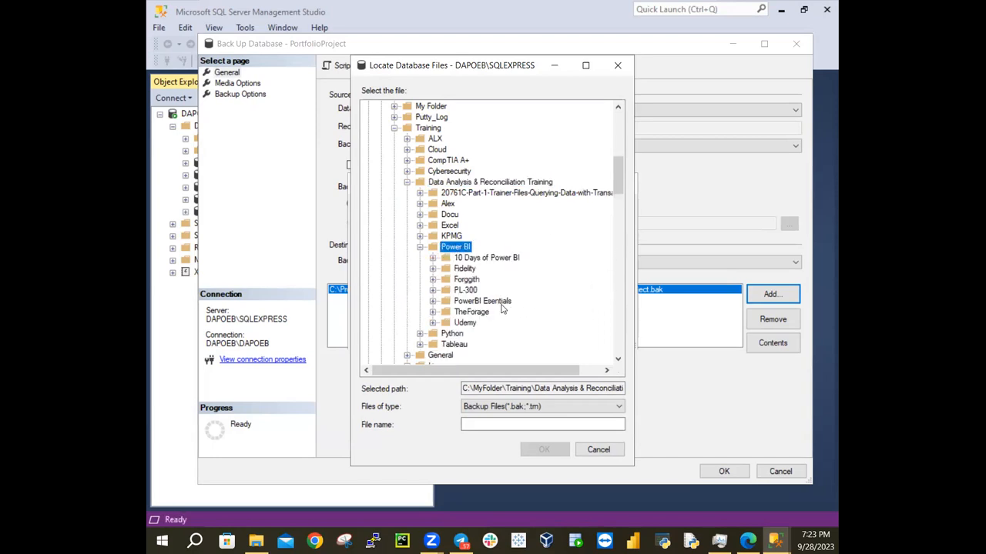
{"action": "left_click", "coordinate": [434, 291]}
{"action": "scroll", "coordinate": [558, 295], "scroll_direction": "down", "scroll_amount": 1}
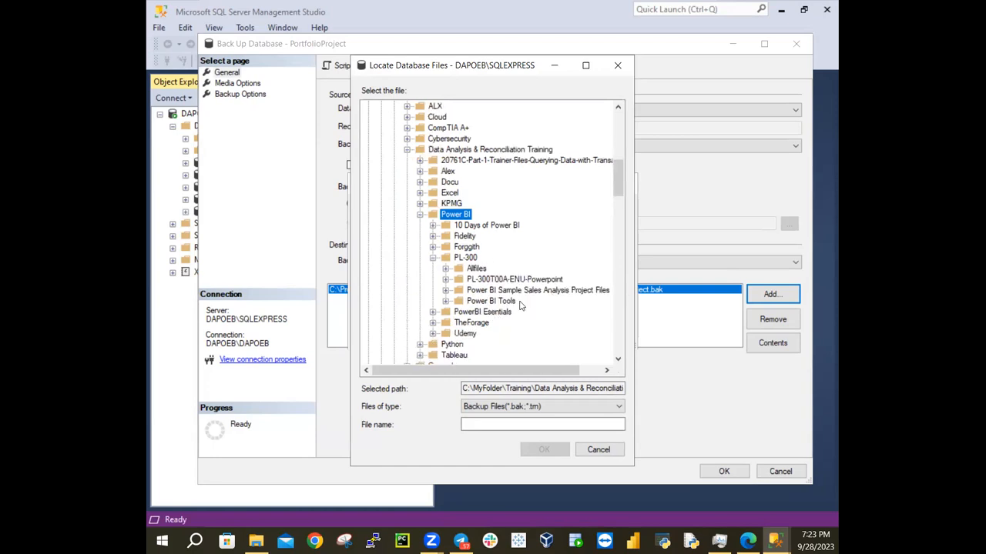
{"action": "left_click", "coordinate": [500, 302]}
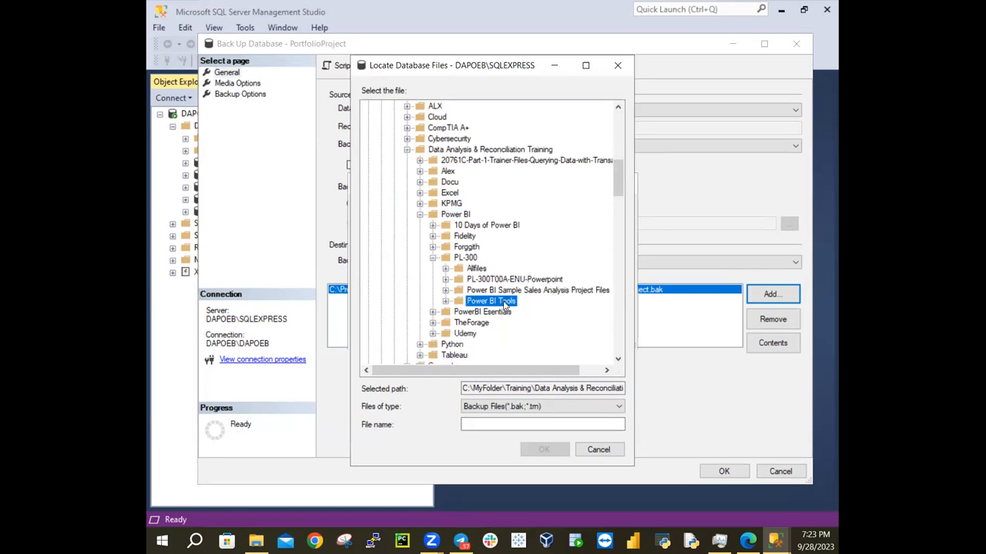
{"action": "left_click", "coordinate": [446, 301]}
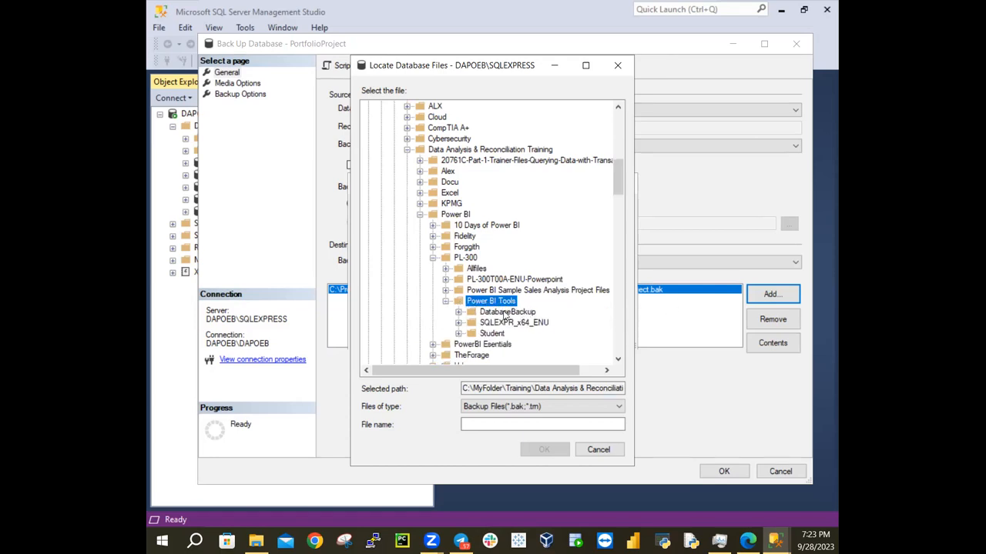
{"action": "double_click", "coordinate": [526, 311]}
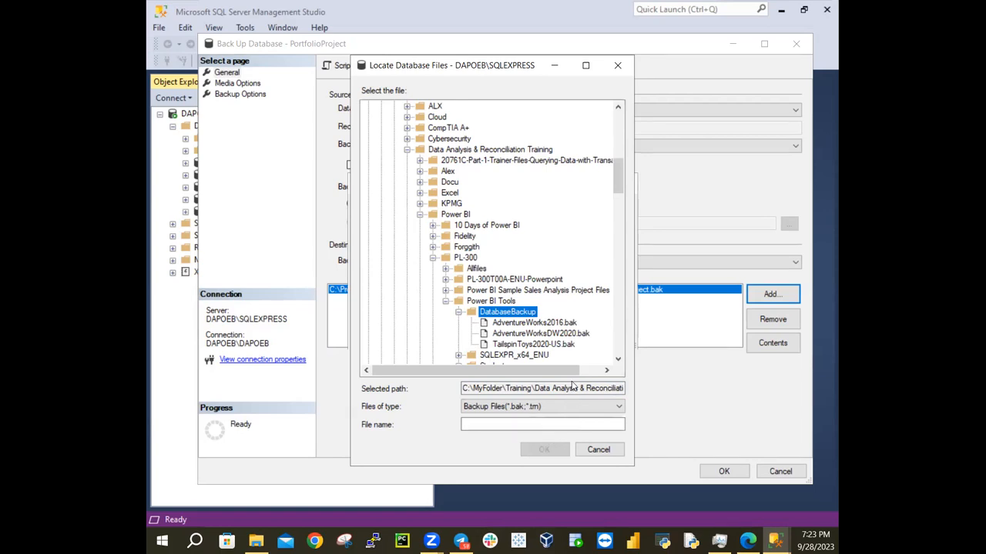
Collapse the DatabaseBackup folder, select Power BI Tools instead, and cancel locating the file
{"action": "left_click", "coordinate": [458, 312]}
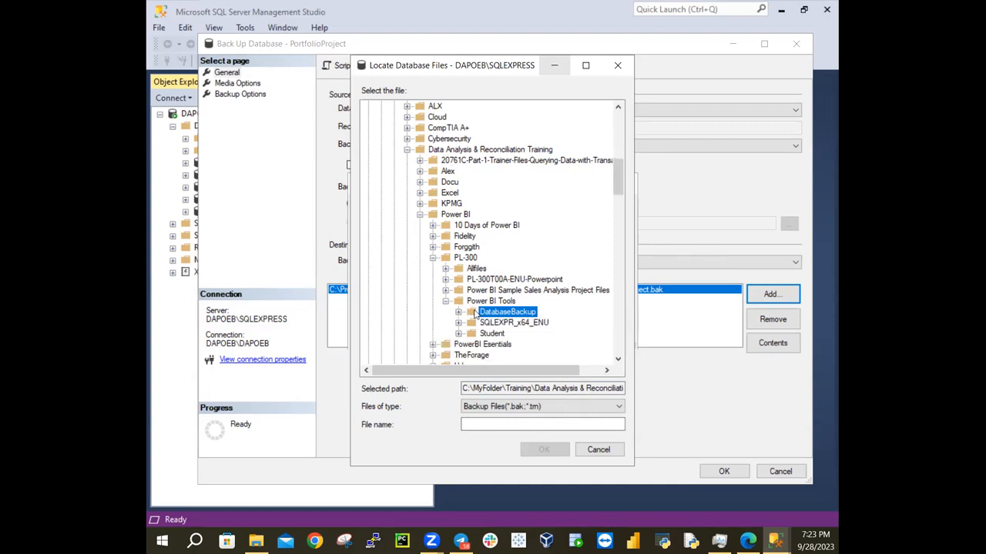
{"action": "left_click", "coordinate": [492, 301]}
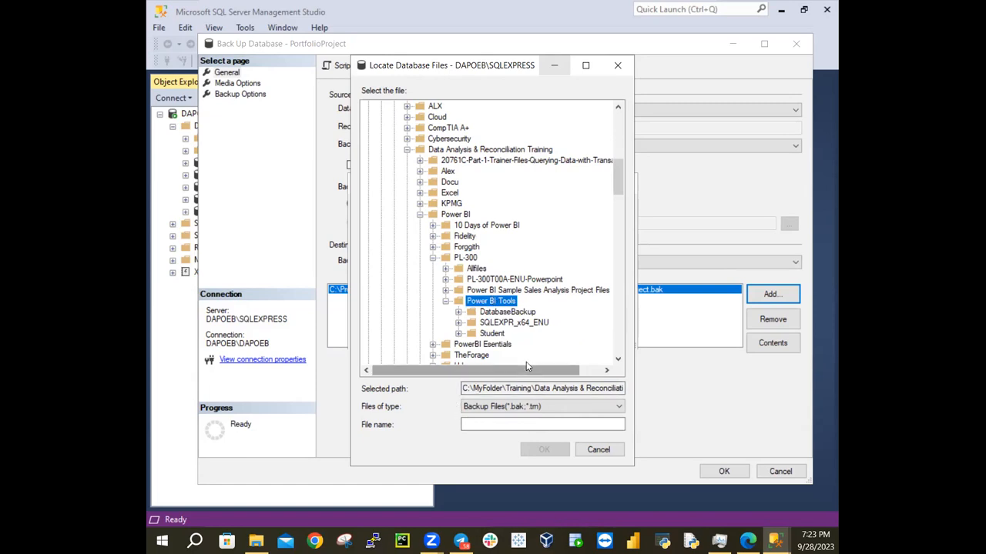
{"action": "scroll", "coordinate": [527, 366], "scroll_direction": "down", "scroll_amount": 3}
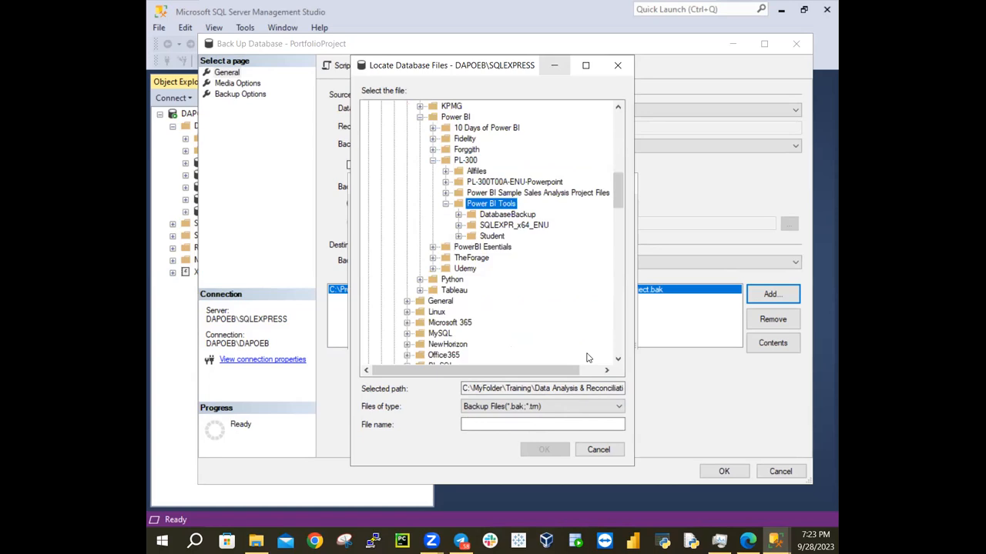
{"action": "left_click", "coordinate": [597, 449]}
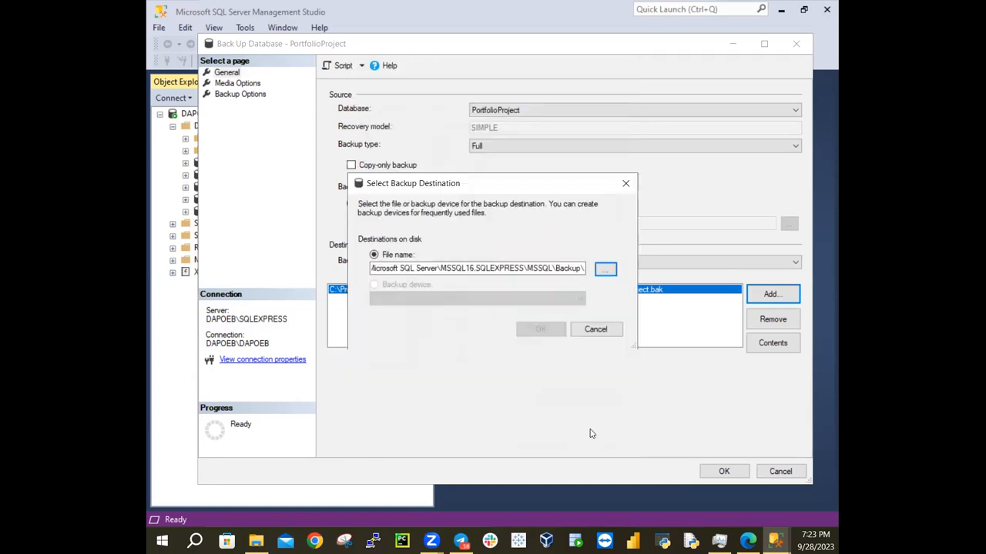
Try to choose C:\MyFolder as the backup location, and cancel both the file browser and the destination selection
{"action": "left_click", "coordinate": [604, 270]}
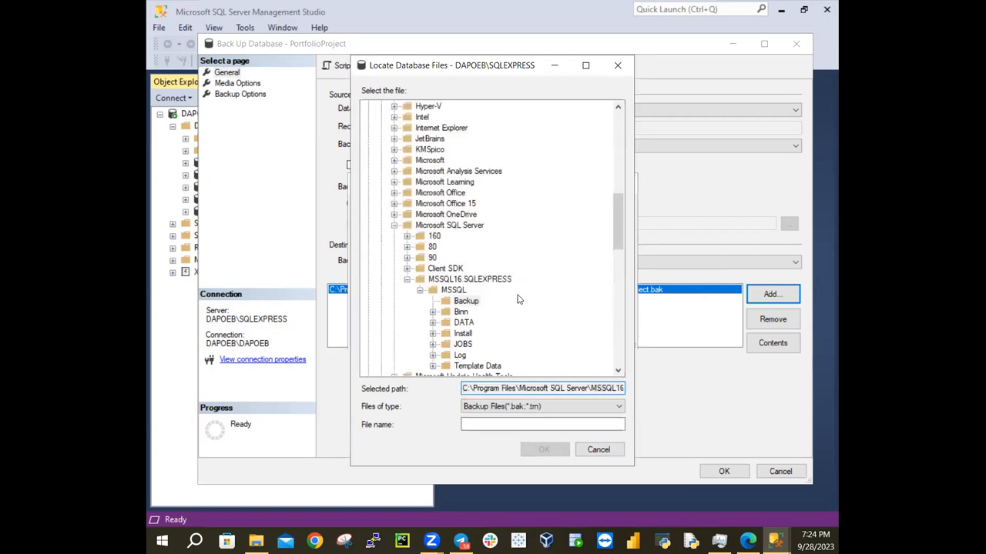
{"action": "scroll", "coordinate": [518, 306], "scroll_direction": "down", "scroll_amount": 4}
{"action": "scroll", "coordinate": [518, 306], "scroll_direction": "down", "scroll_amount": 4}
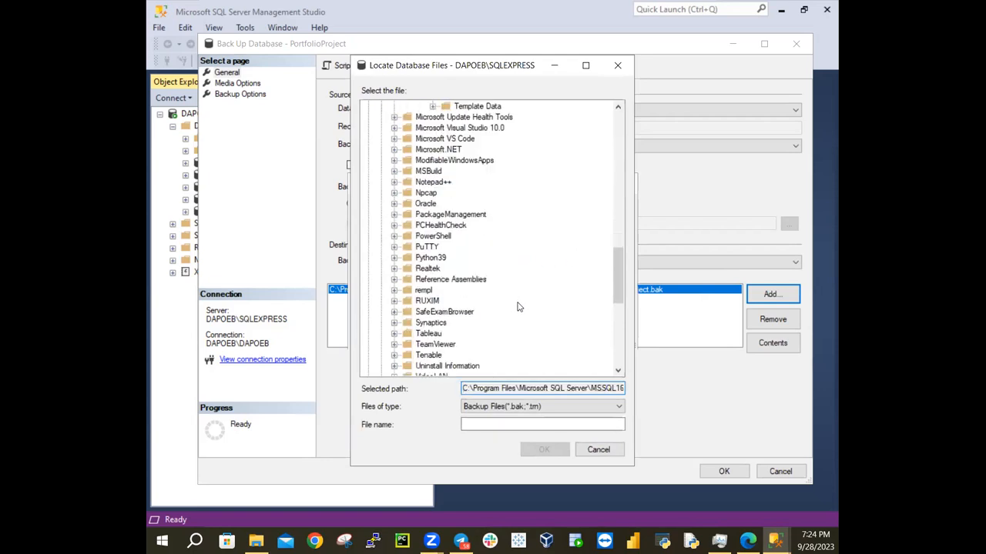
{"action": "scroll", "coordinate": [518, 306], "scroll_direction": "up", "scroll_amount": 8}
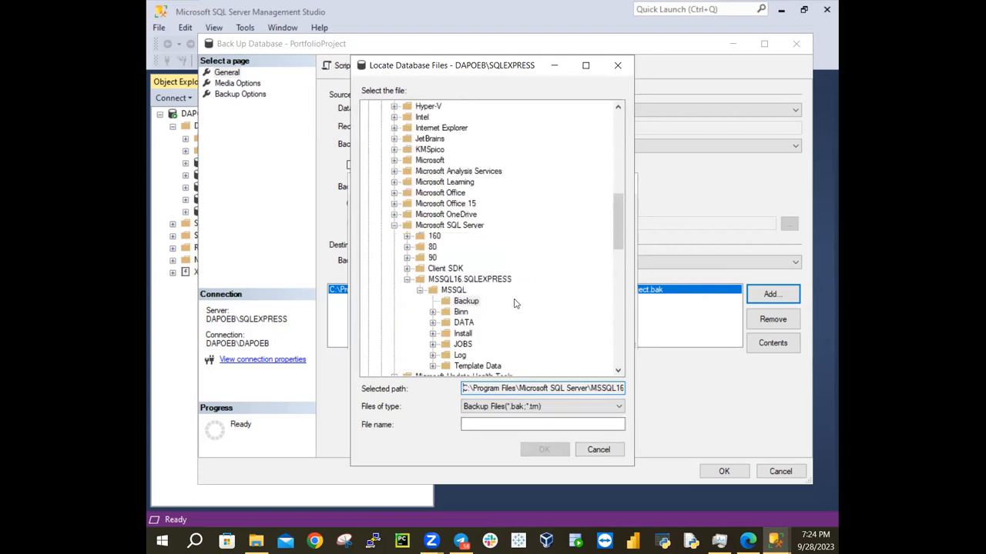
{"action": "scroll", "coordinate": [516, 304], "scroll_direction": "up", "scroll_amount": 6}
{"action": "scroll", "coordinate": [516, 304], "scroll_direction": "up", "scroll_amount": 6}
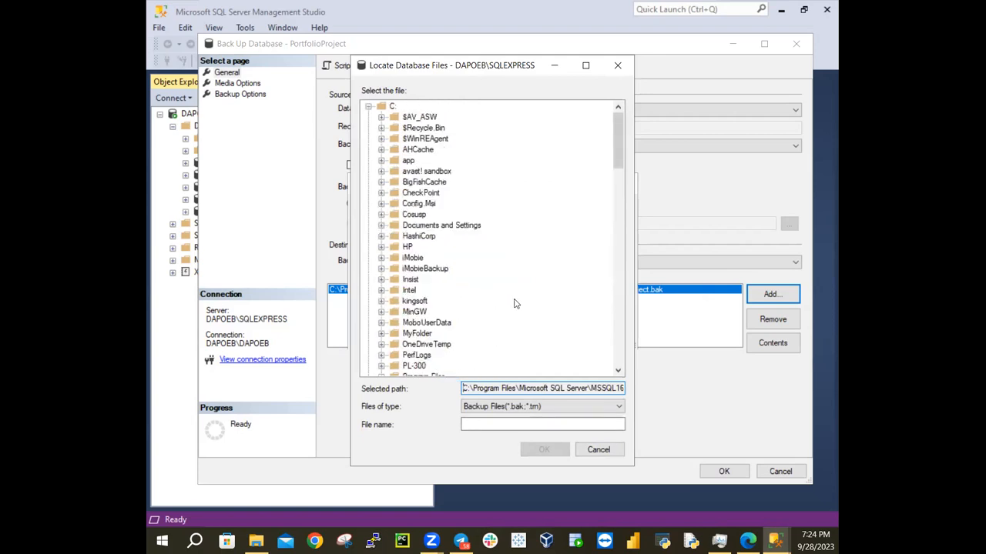
{"action": "left_click", "coordinate": [408, 335]}
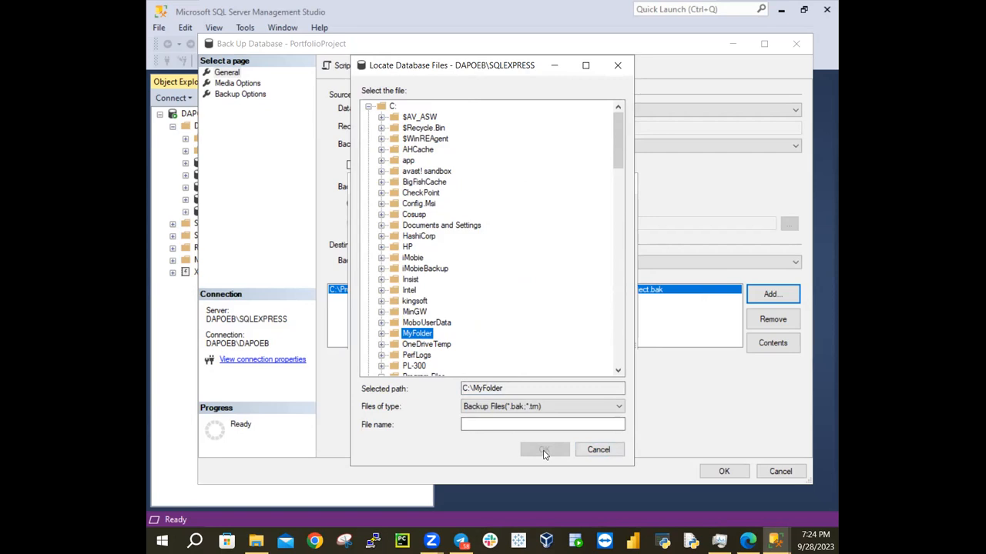
{"action": "left_click", "coordinate": [617, 68]}
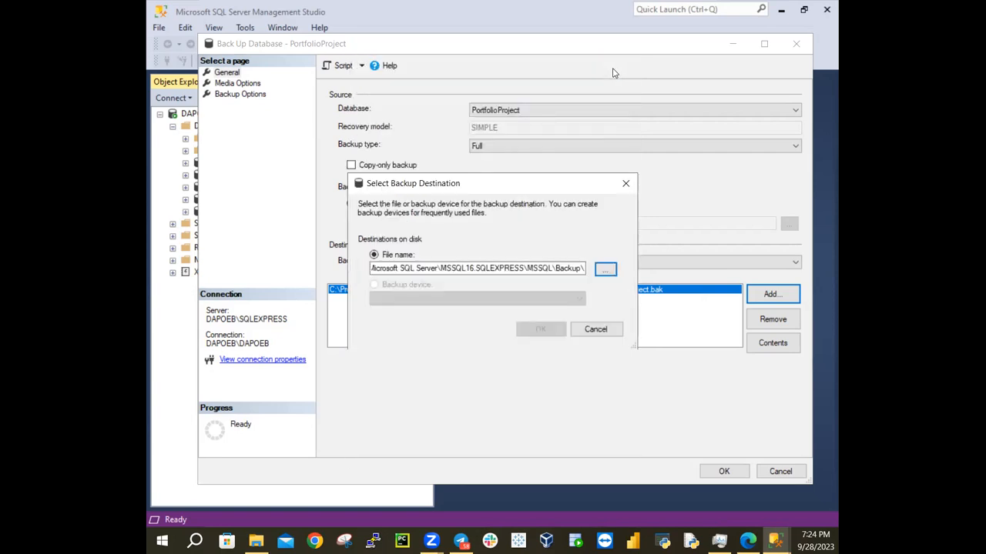
{"action": "left_click", "coordinate": [585, 331]}
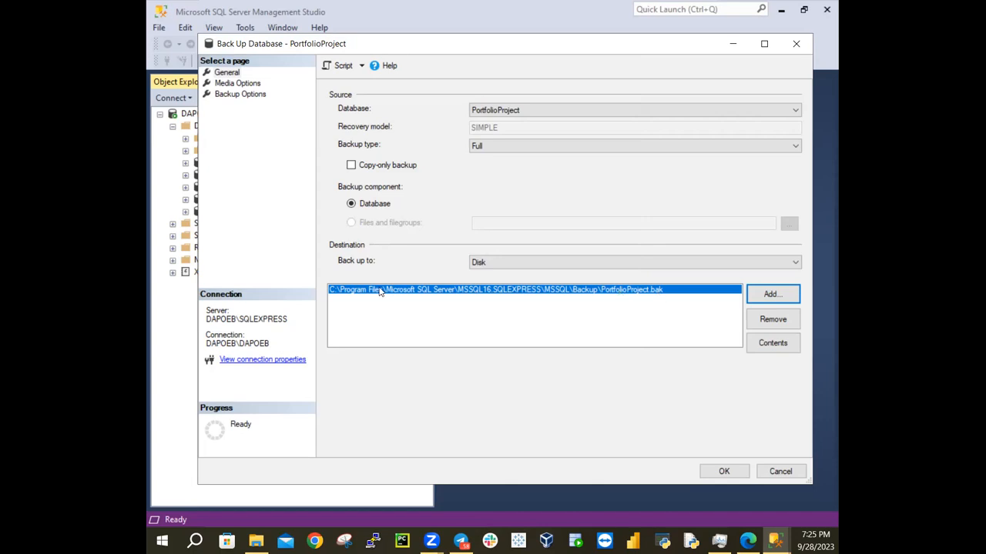
Switch to Snipping Tool, capture the backup dialog's Destination area with the PortfolioProject.bak path, and minimize the capture
{"action": "left_click", "coordinate": [344, 540]}
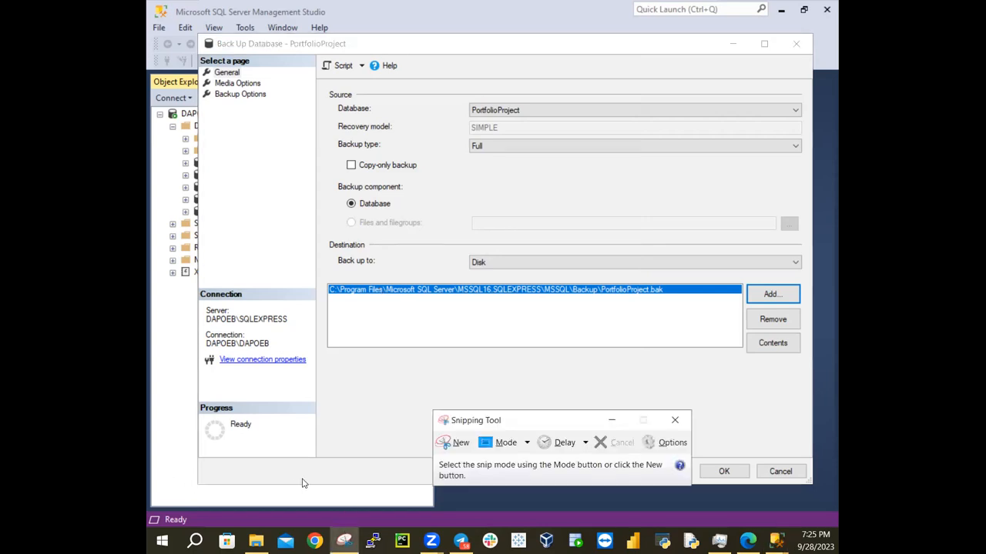
{"action": "left_click", "coordinate": [459, 444]}
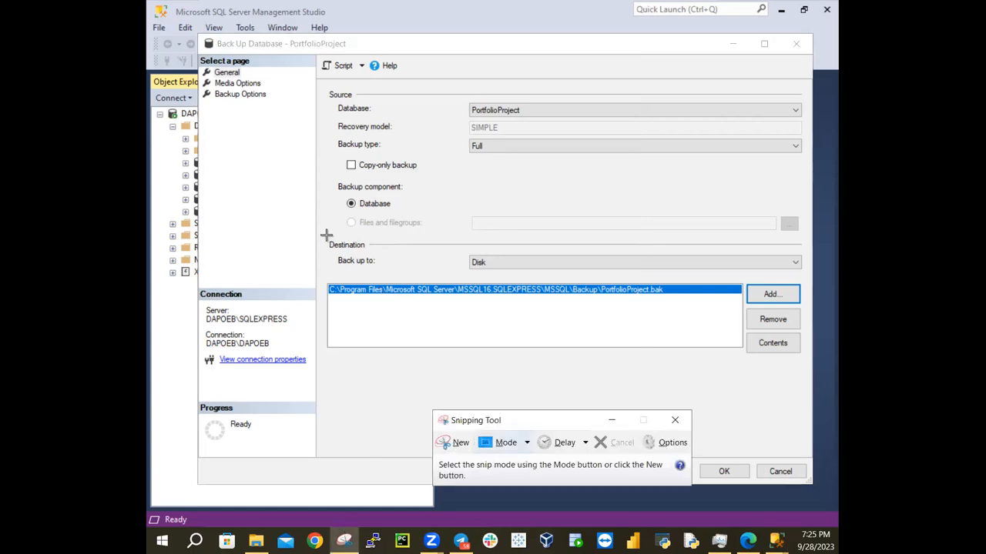
{"action": "left_click_drag", "start_coordinate": [322, 246], "coordinate": [401, 331]}
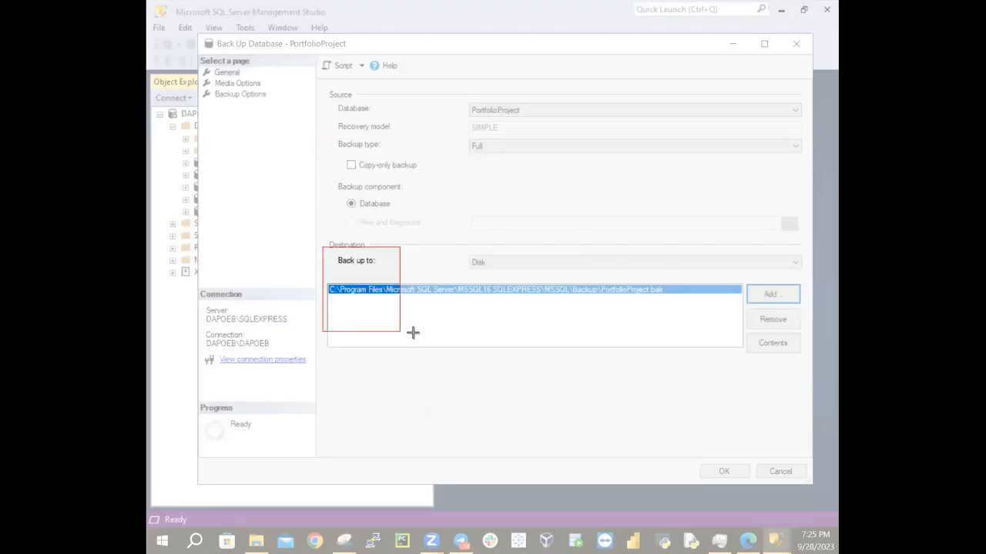
{"action": "left_click_drag", "start_coordinate": [758, 359], "coordinate": [744, 352]}
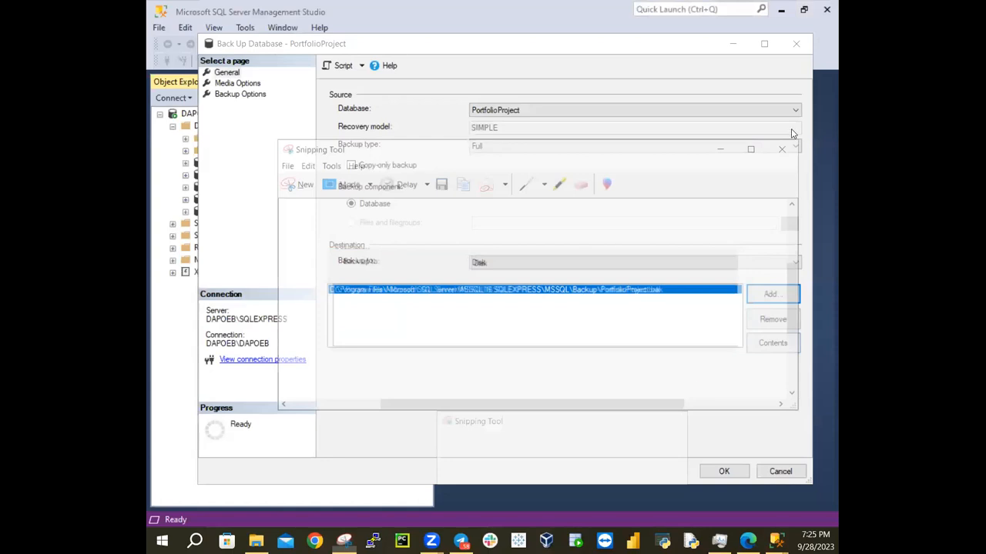
{"action": "left_click", "coordinate": [724, 149]}
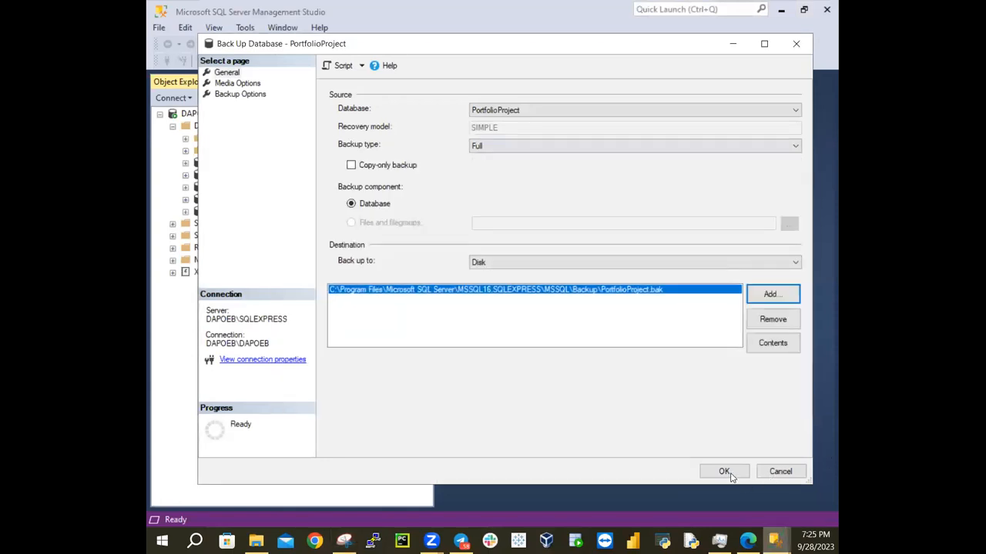
Run the full backup of PortfolioProject to the default PortfolioProject.bak file and dismiss the completion message
{"action": "left_click", "coordinate": [724, 472]}
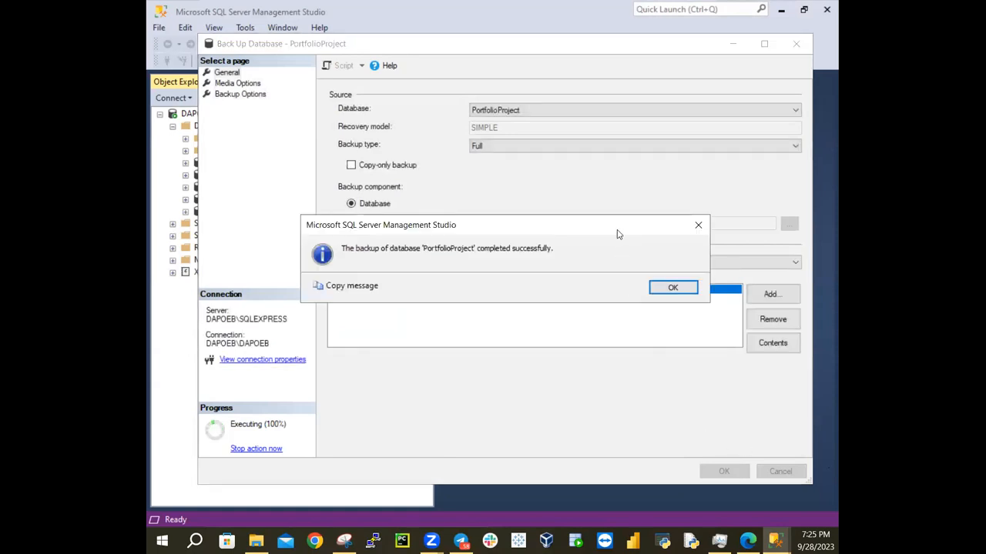
{"action": "left_click", "coordinate": [672, 290]}
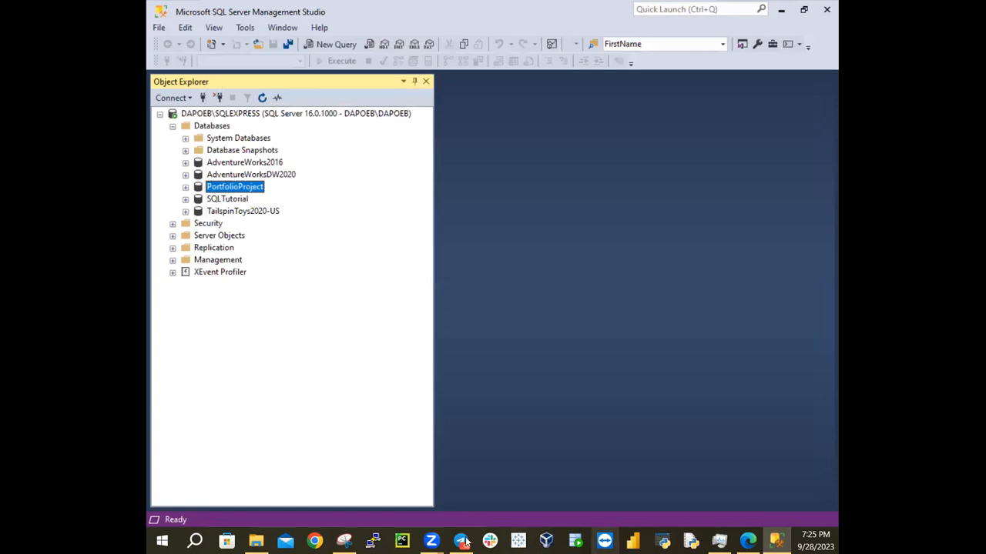
Bring up the Snipping Tool capture of the backup path and place a File Explorer window below it, keeping the path readable
{"action": "left_click", "coordinate": [344, 542]}
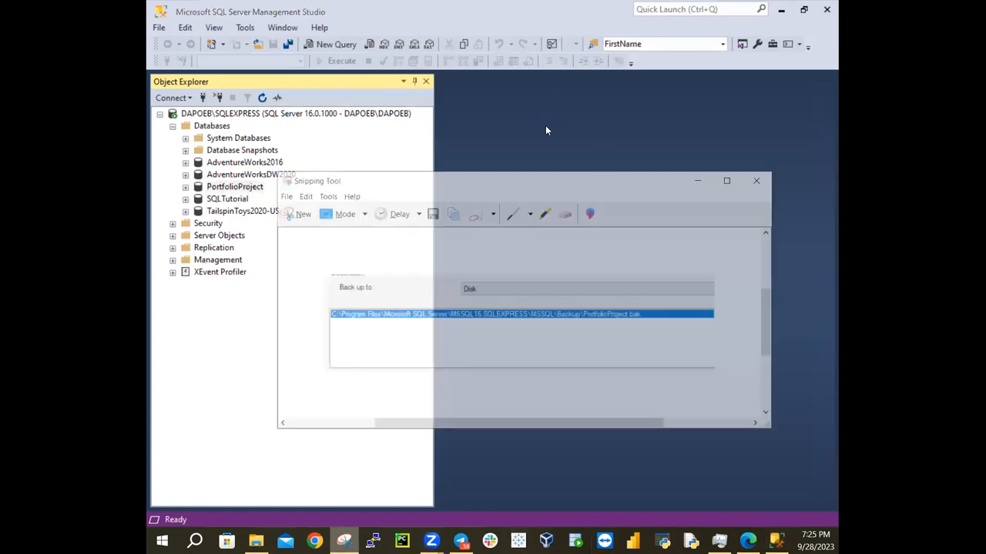
{"action": "left_click_drag", "start_coordinate": [554, 146], "coordinate": [597, 46]}
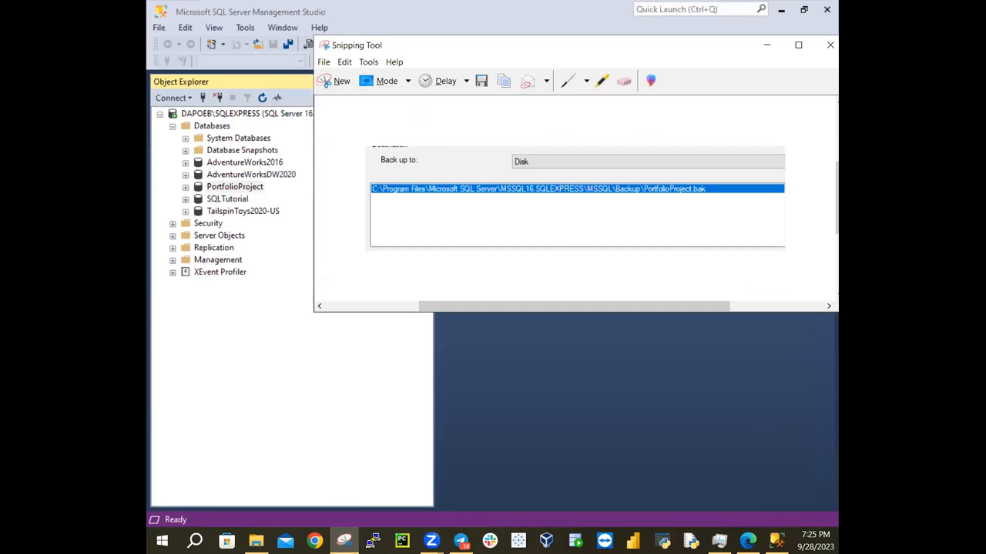
{"action": "left_click", "coordinate": [257, 540]}
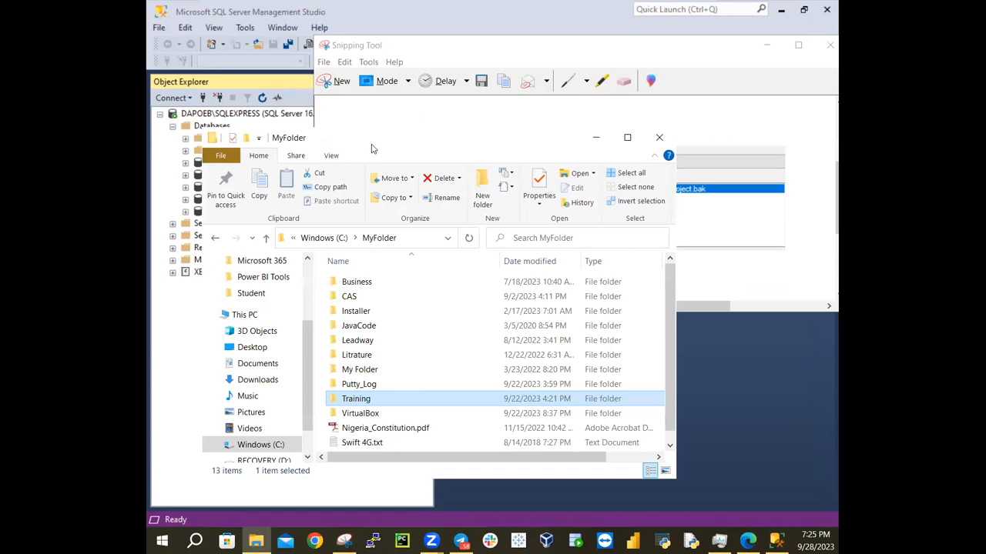
{"action": "left_click_drag", "start_coordinate": [372, 148], "coordinate": [472, 214]}
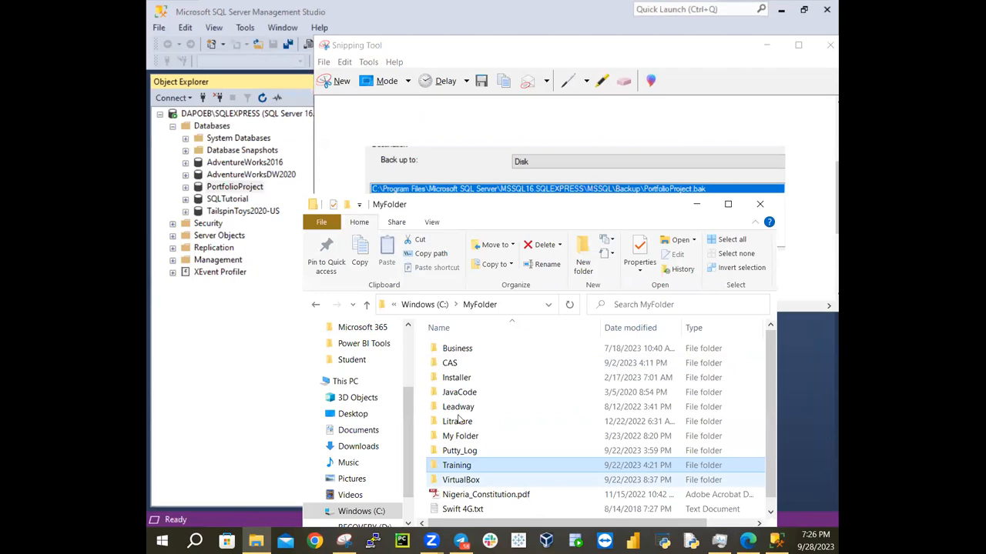
Browse in File Explorer to the Microsoft SQL Server folder inside Program Files on the Windows (C:) drive
{"action": "left_click", "coordinate": [434, 310]}
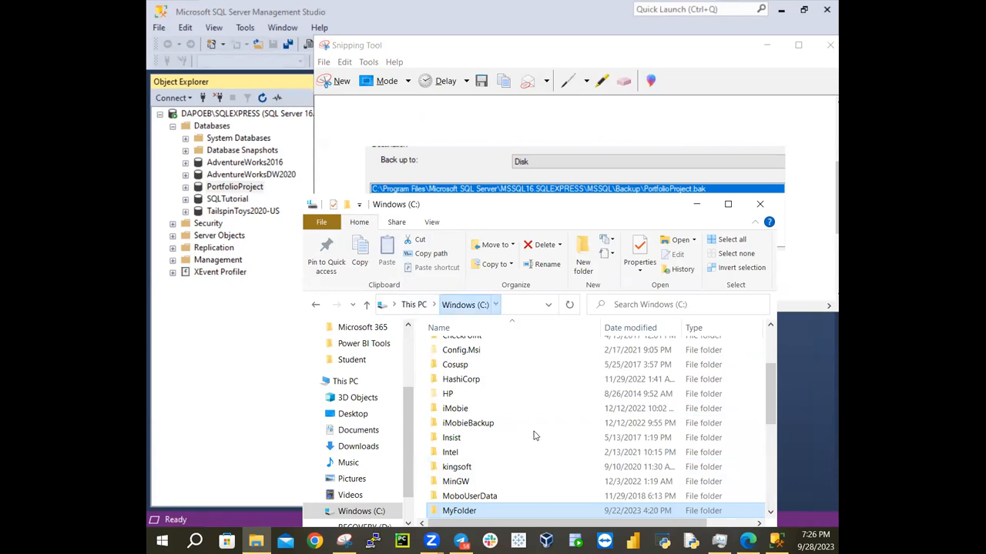
{"action": "scroll", "coordinate": [535, 436], "scroll_direction": "down", "scroll_amount": 1}
{"action": "scroll", "coordinate": [535, 436], "scroll_direction": "down", "scroll_amount": 2}
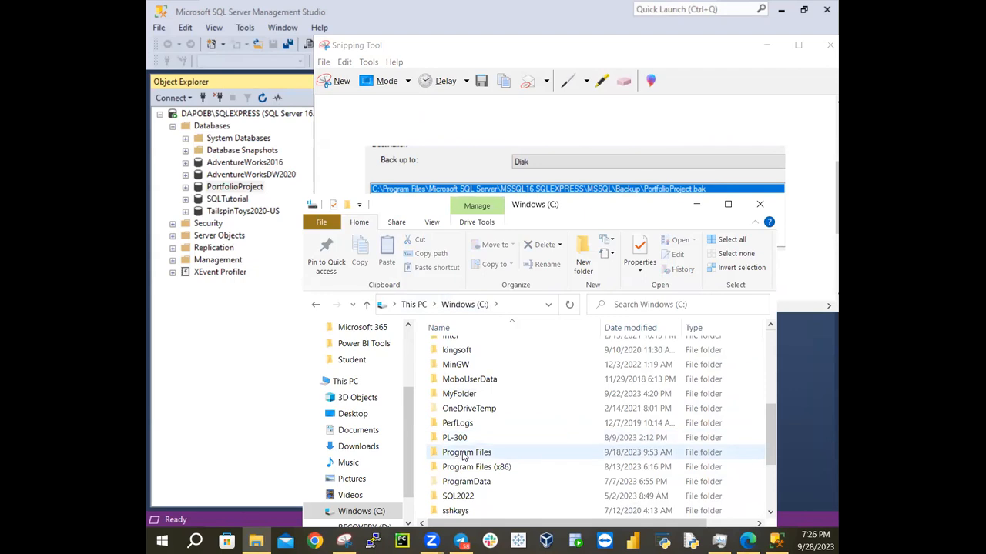
{"action": "double_click", "coordinate": [464, 453]}
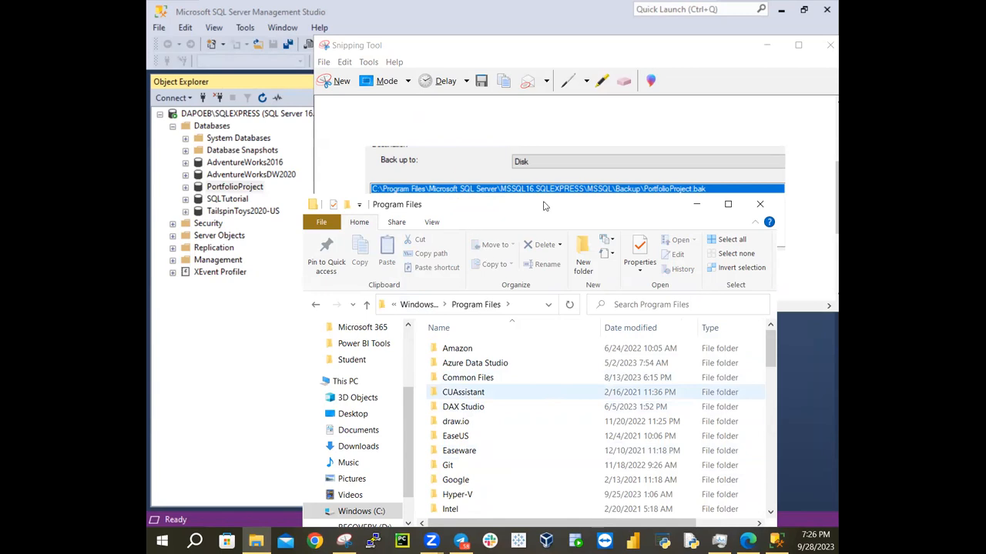
{"action": "scroll", "coordinate": [524, 429], "scroll_direction": "down", "scroll_amount": 2}
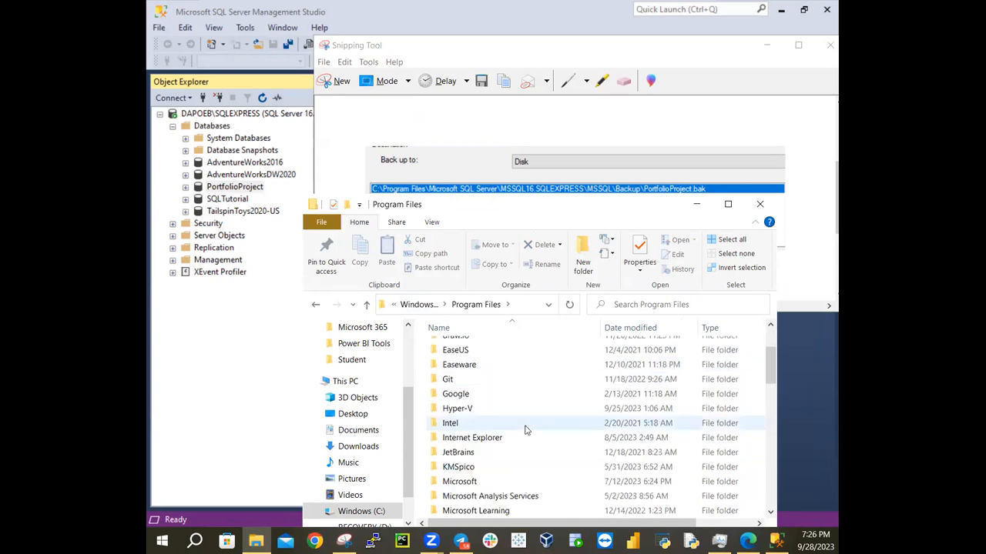
{"action": "scroll", "coordinate": [524, 429], "scroll_direction": "down", "scroll_amount": 1}
{"action": "scroll", "coordinate": [524, 429], "scroll_direction": "down", "scroll_amount": 2}
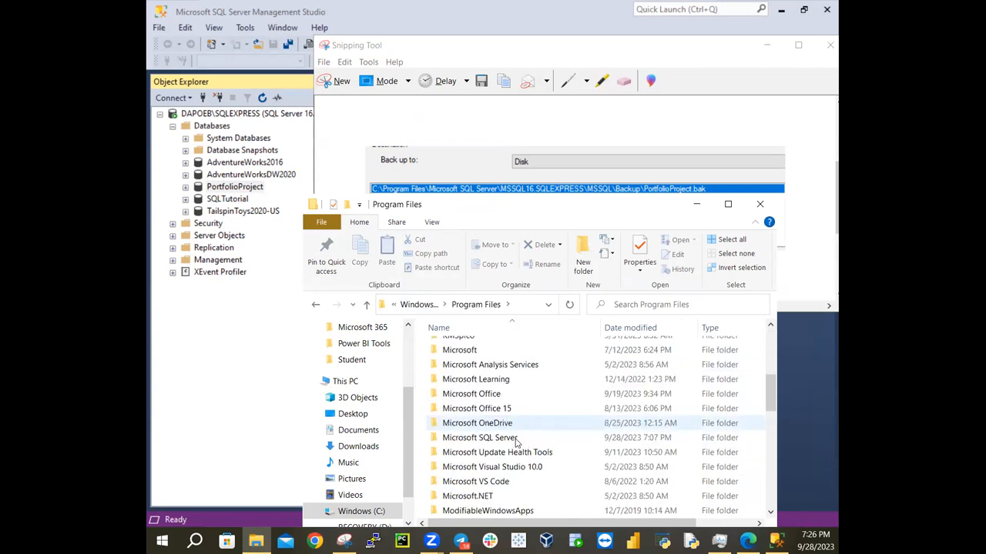
{"action": "double_click", "coordinate": [493, 438]}
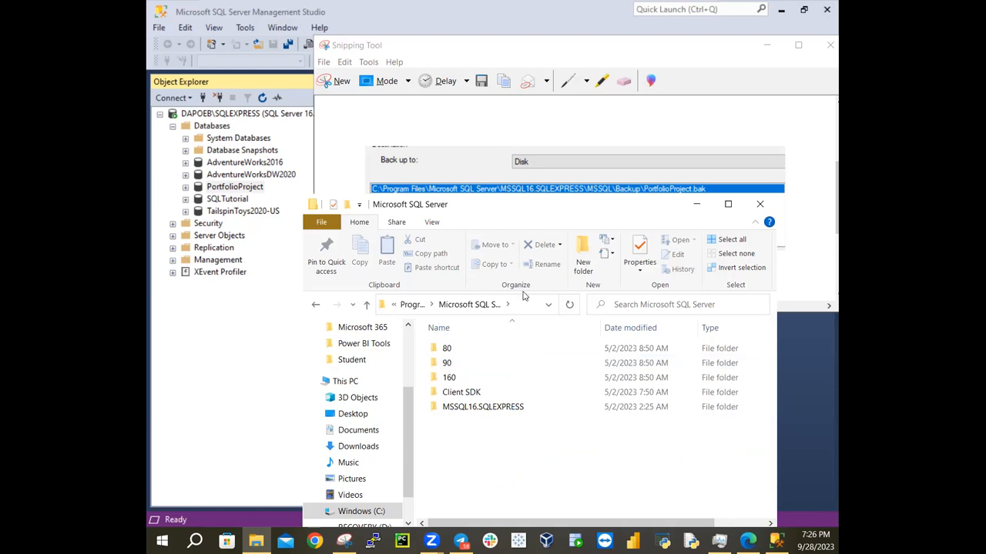
Open the MSSQL16.SQLEXPRESS\MSSQL\Backup folder and grant permanent access to it
{"action": "double_click", "coordinate": [488, 408]}
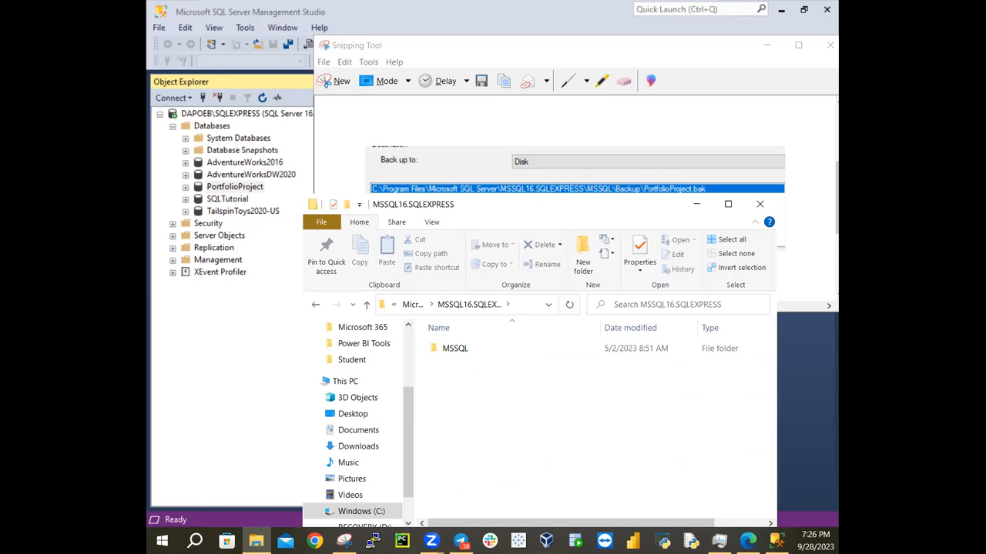
{"action": "double_click", "coordinate": [477, 346]}
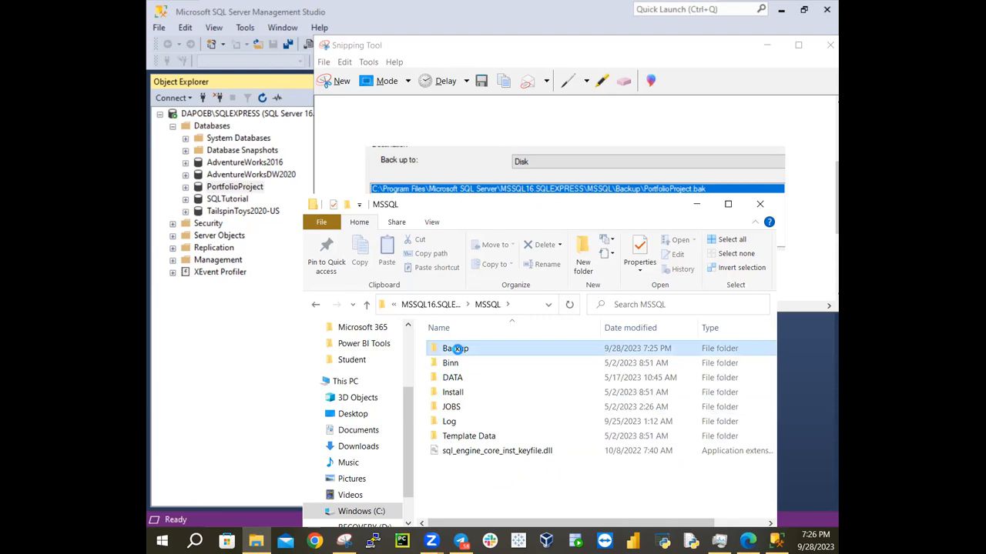
{"action": "double_click", "coordinate": [456, 348]}
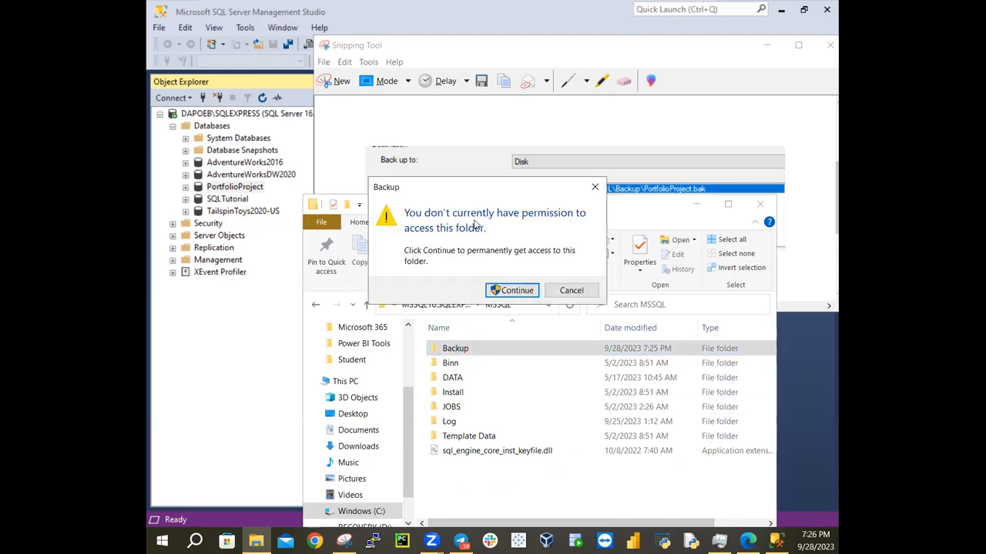
{"action": "left_click", "coordinate": [492, 288]}
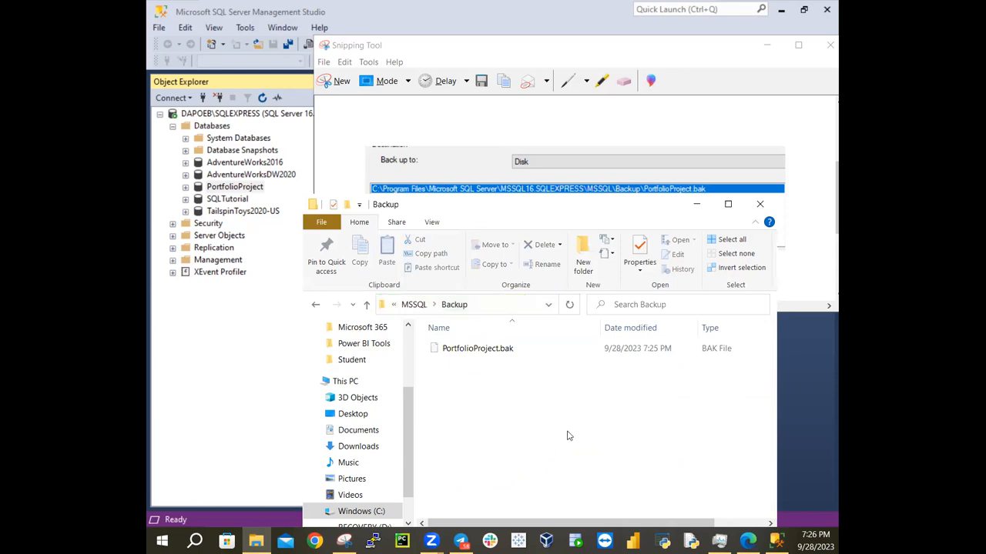
Put the PortfolioProject.bak file from the Backup folder on the clipboard
{"action": "left_click", "coordinate": [488, 353]}
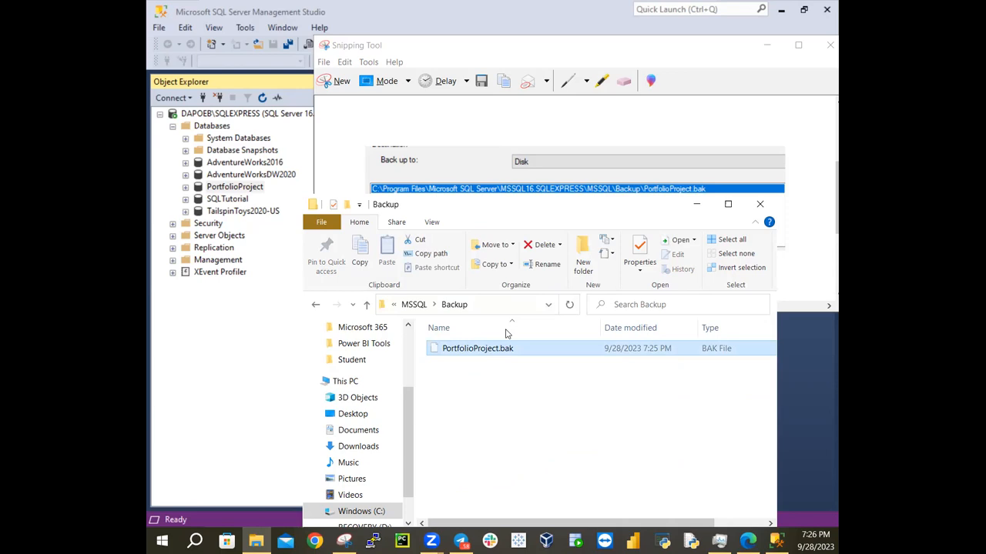
{"action": "right_click", "coordinate": [487, 353]}
{"action": "left_click", "coordinate": [518, 270]}
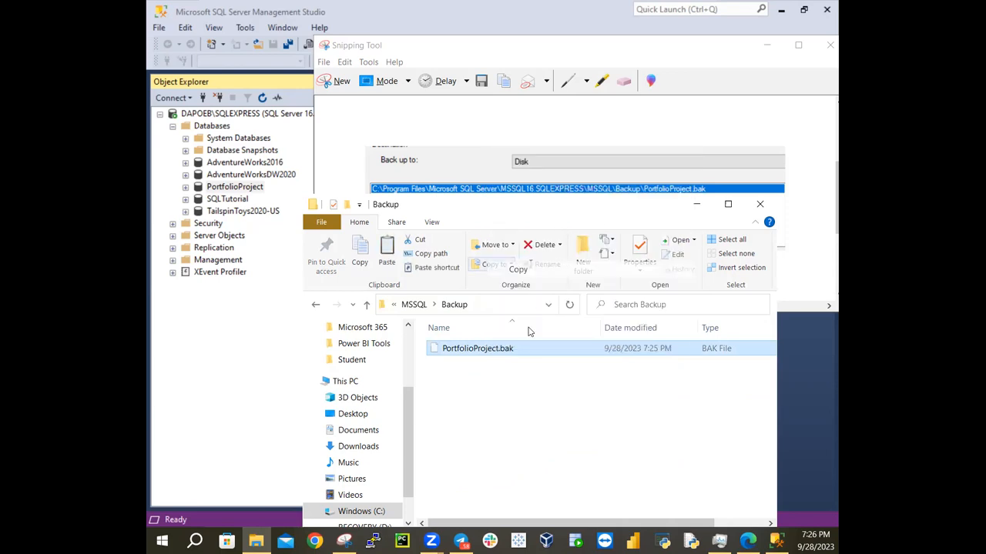
{"action": "right_click", "coordinate": [506, 348]}
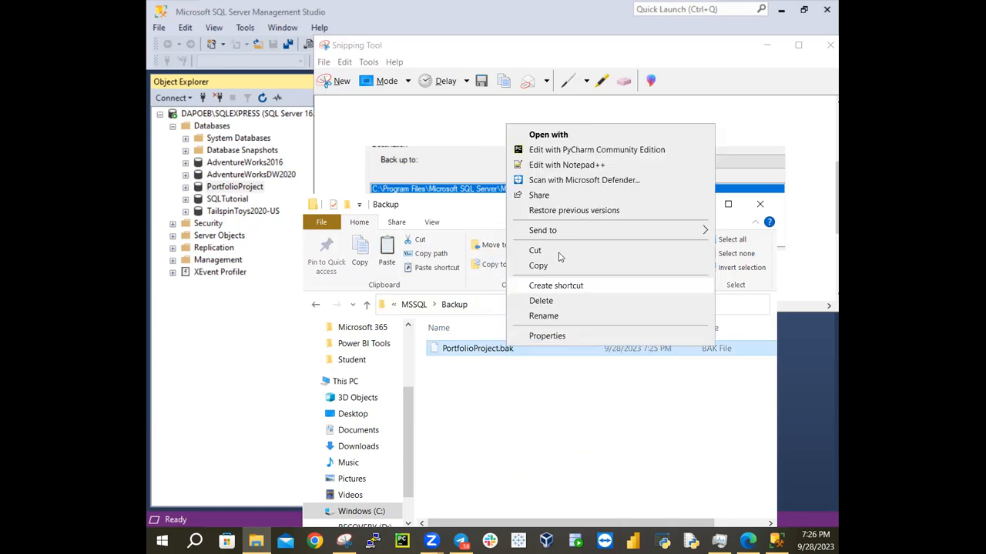
{"action": "left_click", "coordinate": [560, 264]}
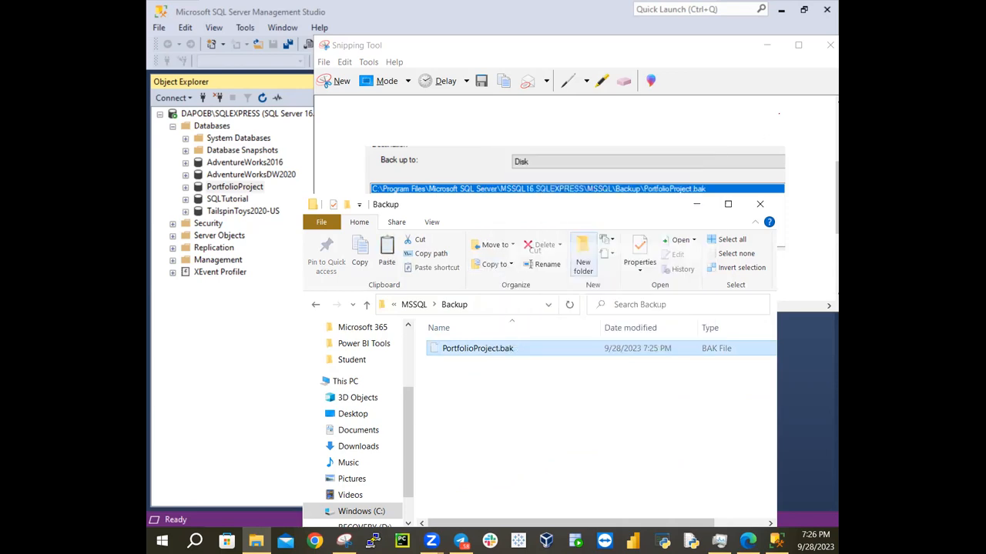
Minimize File Explorer and close Snipping Tool without saving the snip
{"action": "left_click", "coordinate": [696, 204]}
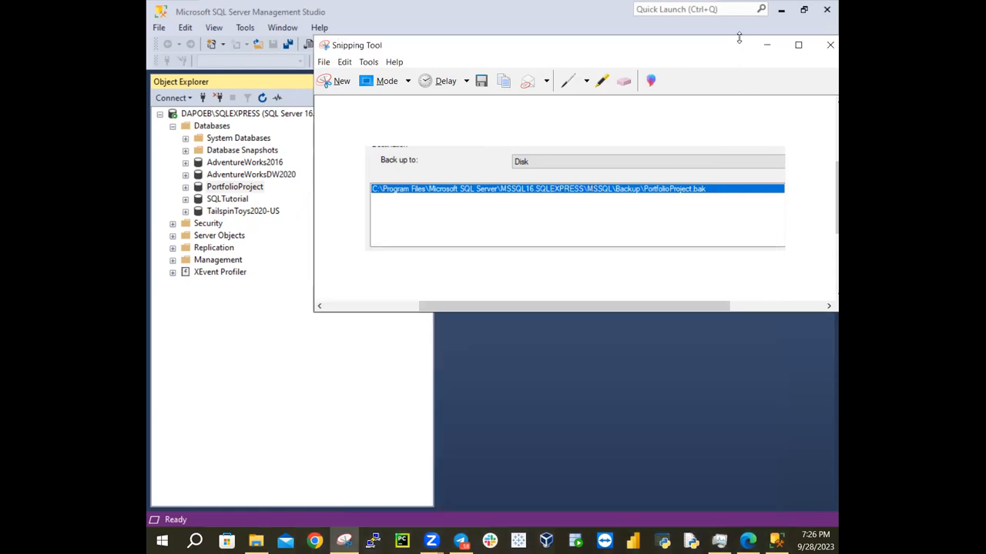
{"action": "left_click", "coordinate": [830, 46]}
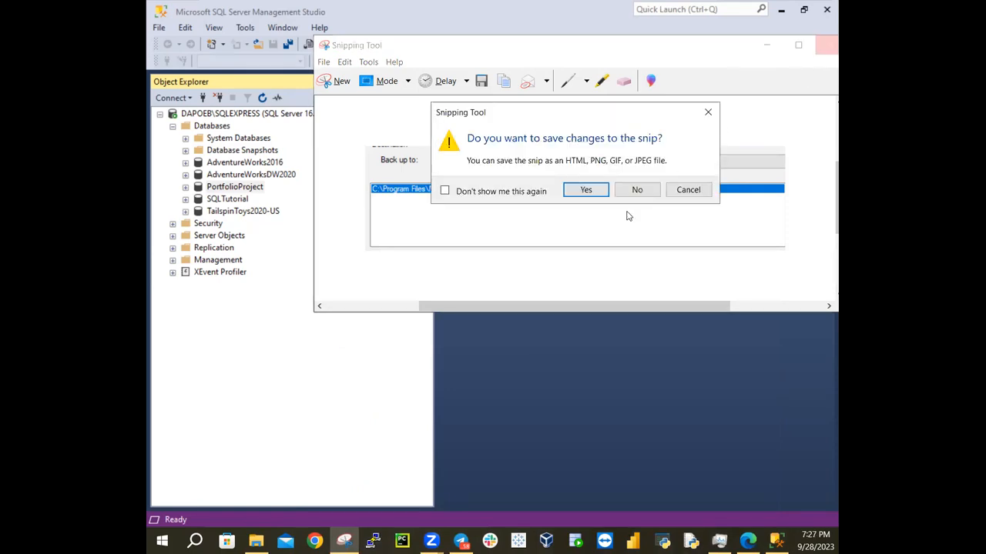
{"action": "left_click", "coordinate": [637, 194]}
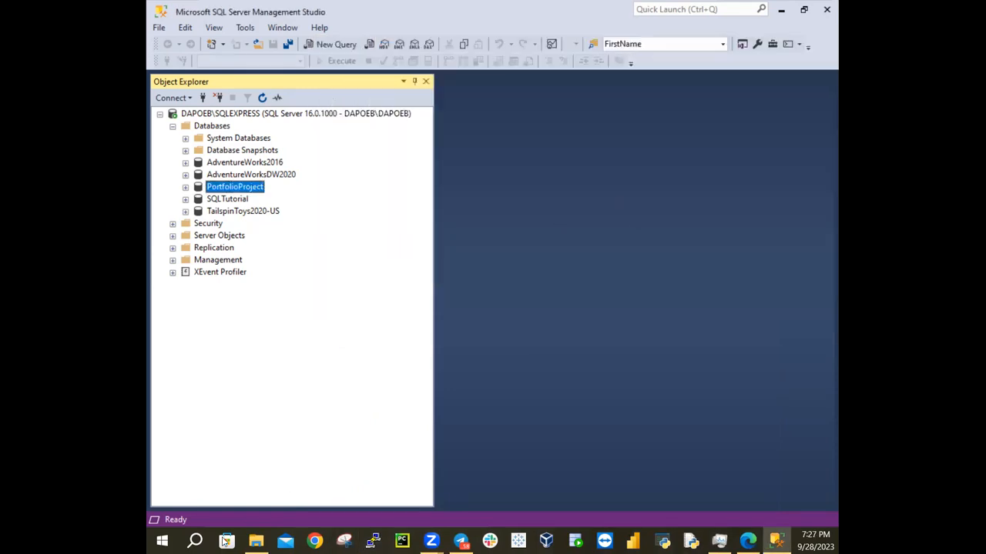
Try the Student and Power BI Tools folders as paste locations for the backup file, and return to SQL Server Management Studio
{"action": "left_click", "coordinate": [254, 542]}
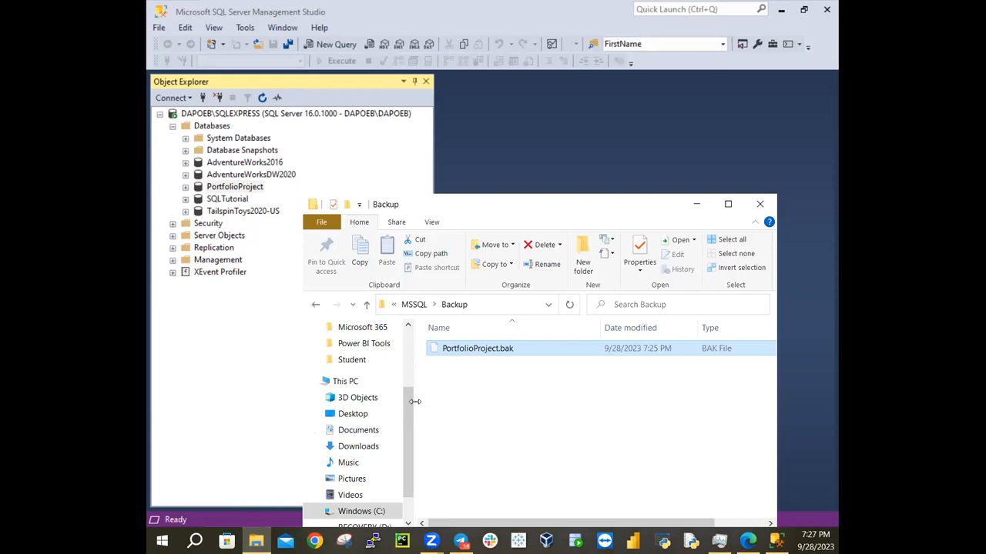
{"action": "scroll", "coordinate": [413, 378], "scroll_direction": "up", "scroll_amount": 1}
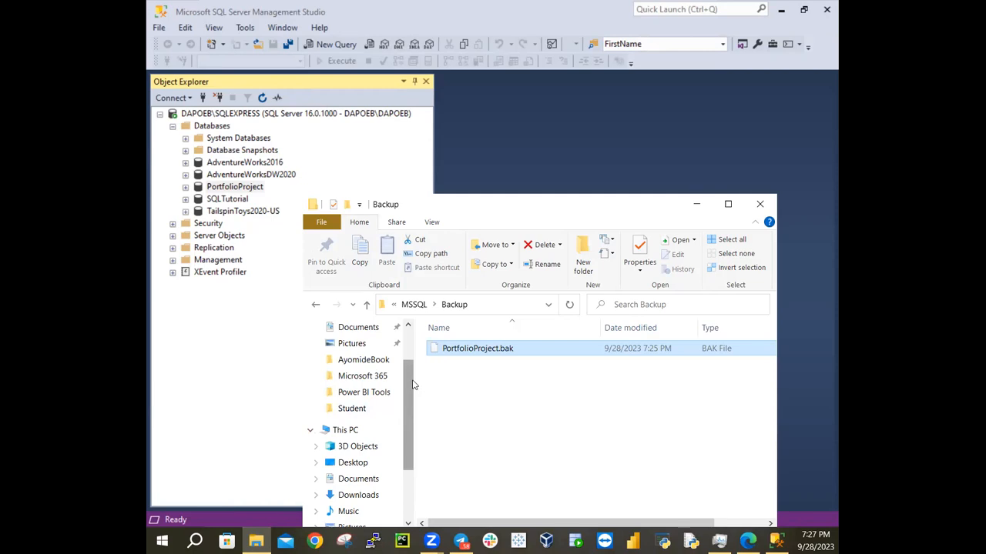
{"action": "scroll", "coordinate": [371, 445], "scroll_direction": "up", "scroll_amount": 1}
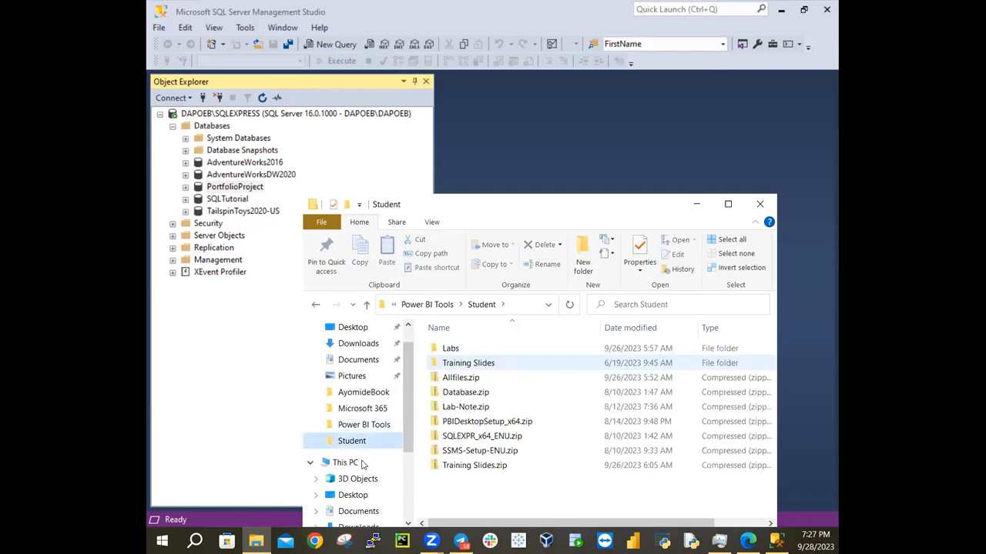
{"action": "right_click", "coordinate": [473, 502]}
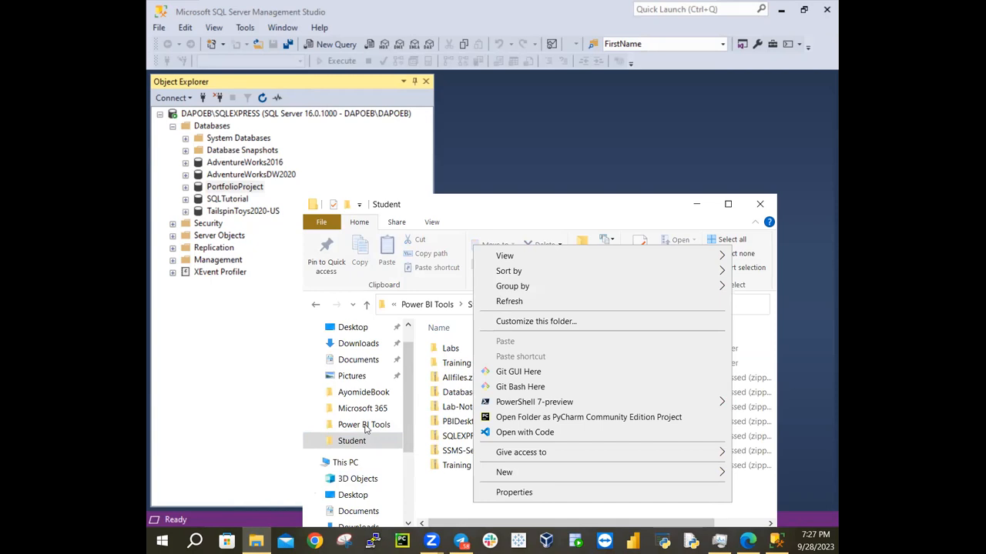
{"action": "left_click", "coordinate": [365, 428]}
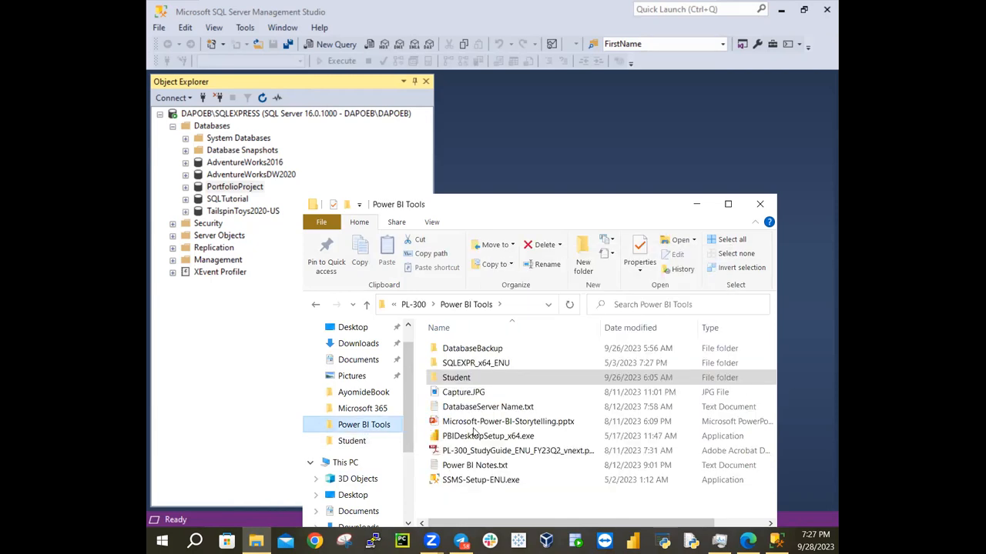
{"action": "right_click", "coordinate": [529, 502]}
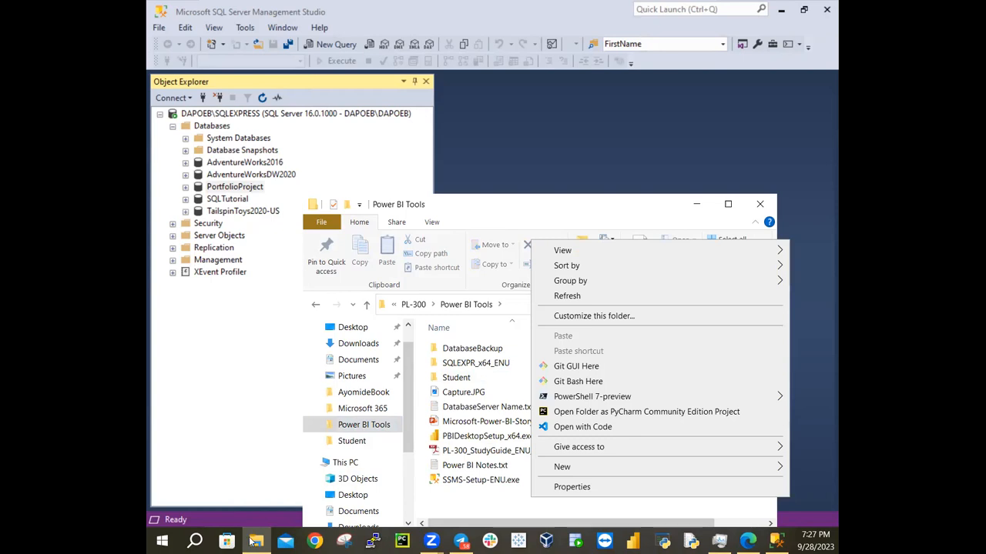
{"action": "left_click", "coordinate": [500, 162]}
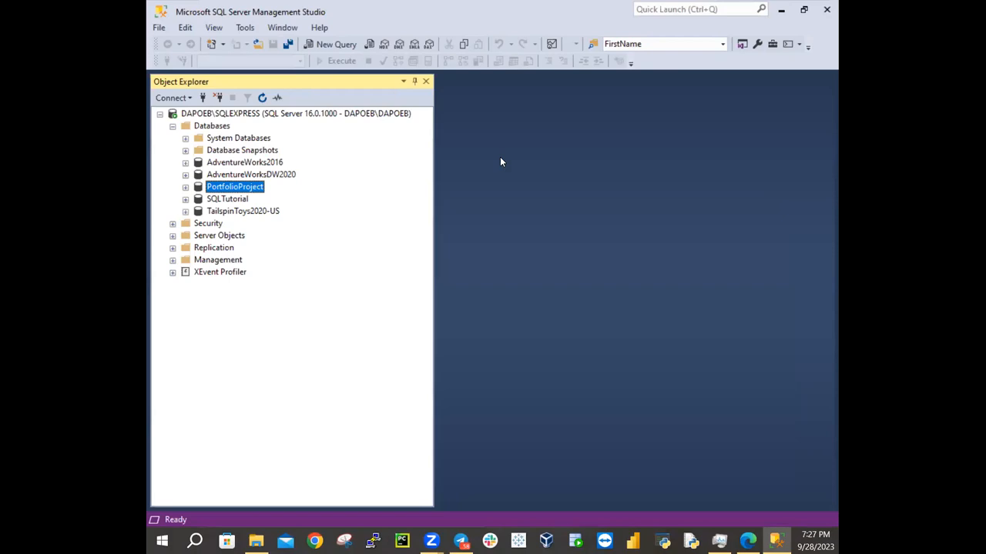
Search Windows for "add" and open the Add or remove programs settings
{"action": "left_click", "coordinate": [195, 541]}
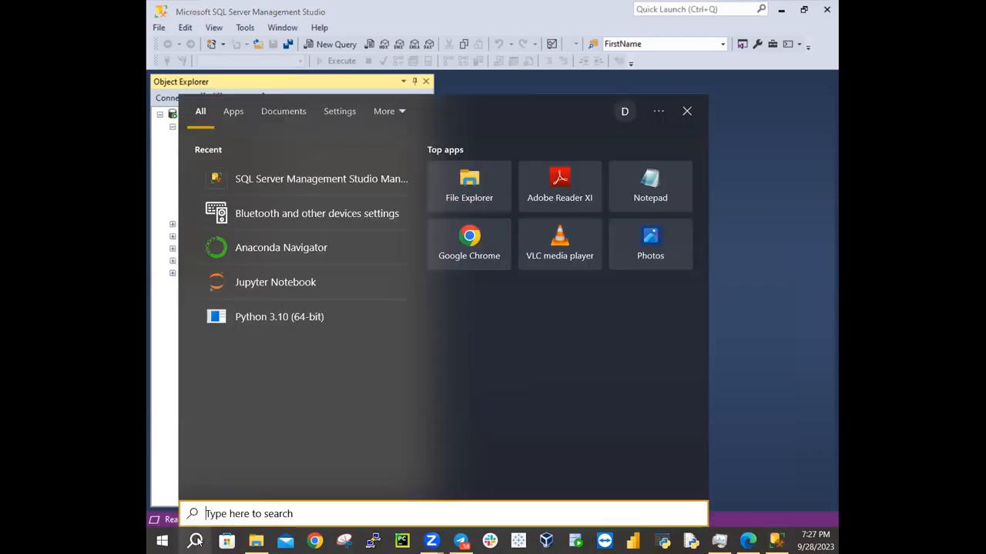
{"action": "type", "text": "ad"}
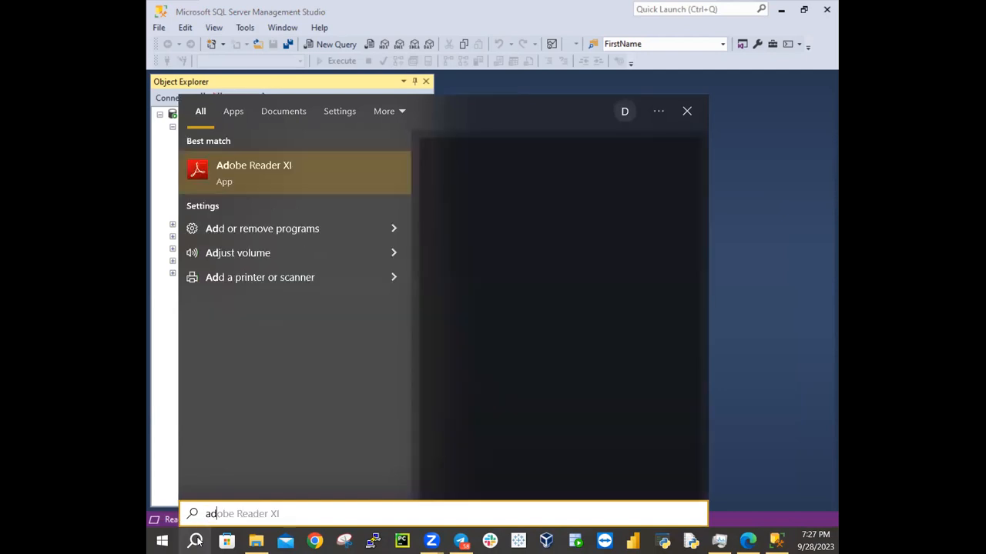
{"action": "type", "text": "d"}
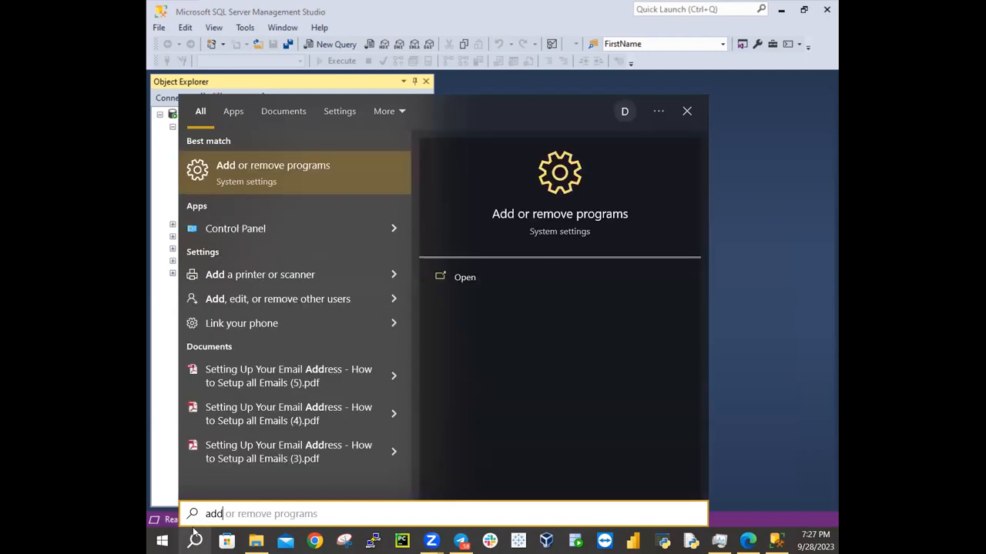
{"action": "left_click", "coordinate": [267, 185]}
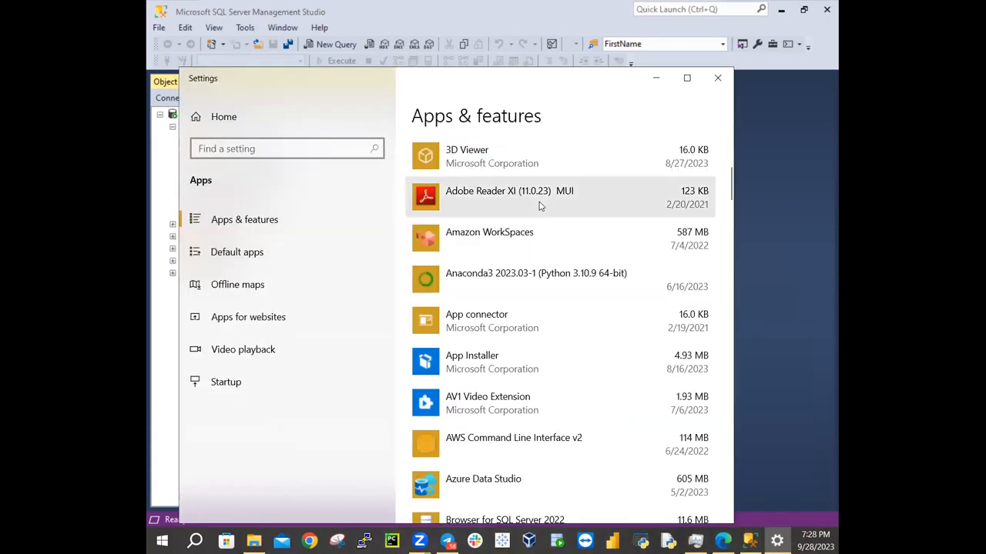
Look through the installed apps for the Microsoft SQL Server 2022 entries, expand Microsoft SQL Server 2022 (64-bit), and close Settings
{"action": "scroll", "coordinate": [539, 206], "scroll_direction": "up", "scroll_amount": 4}
{"action": "scroll", "coordinate": [541, 206], "scroll_direction": "down", "scroll_amount": 5}
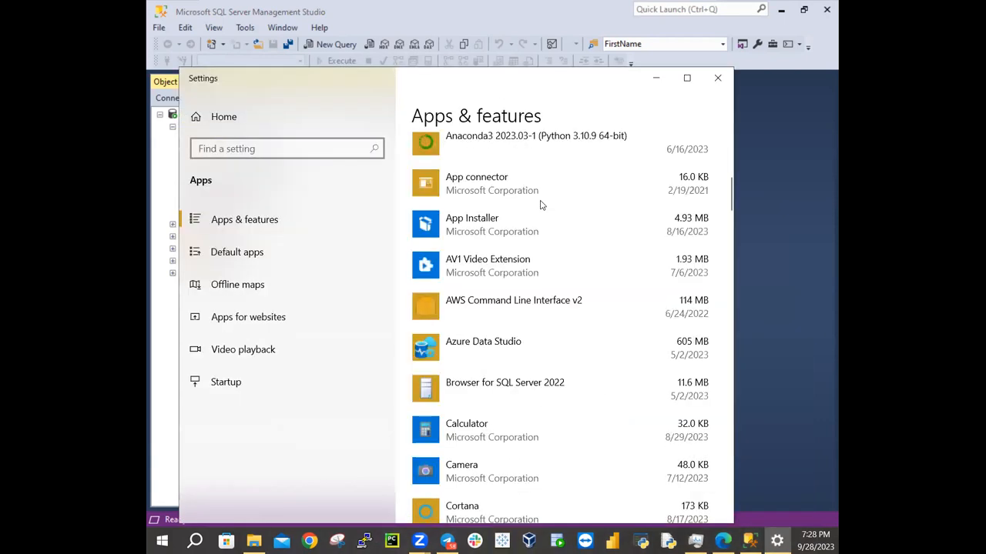
{"action": "scroll", "coordinate": [541, 206], "scroll_direction": "down", "scroll_amount": 4}
{"action": "scroll", "coordinate": [540, 206], "scroll_direction": "down", "scroll_amount": 3}
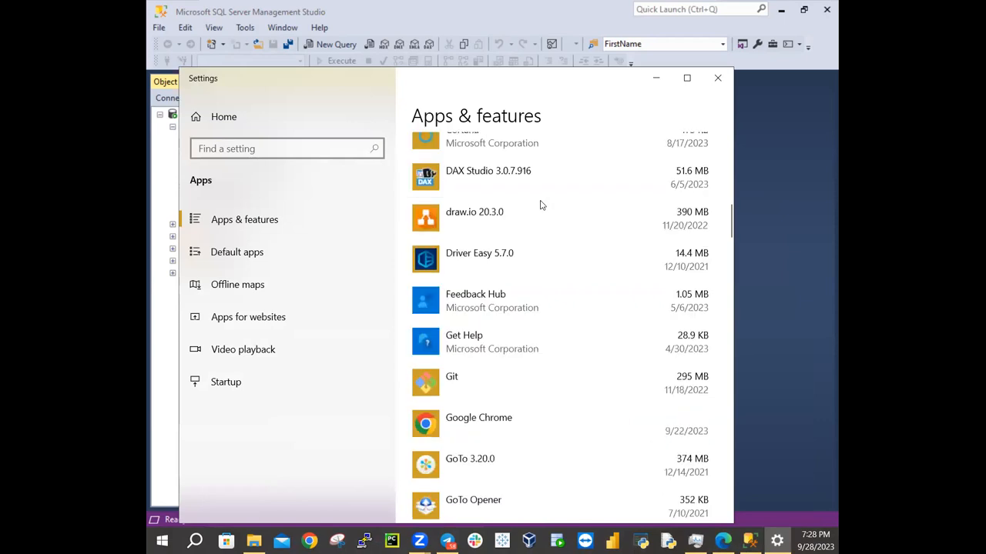
{"action": "scroll", "coordinate": [541, 206], "scroll_direction": "down", "scroll_amount": 10}
{"action": "scroll", "coordinate": [541, 206], "scroll_direction": "down", "scroll_amount": 2}
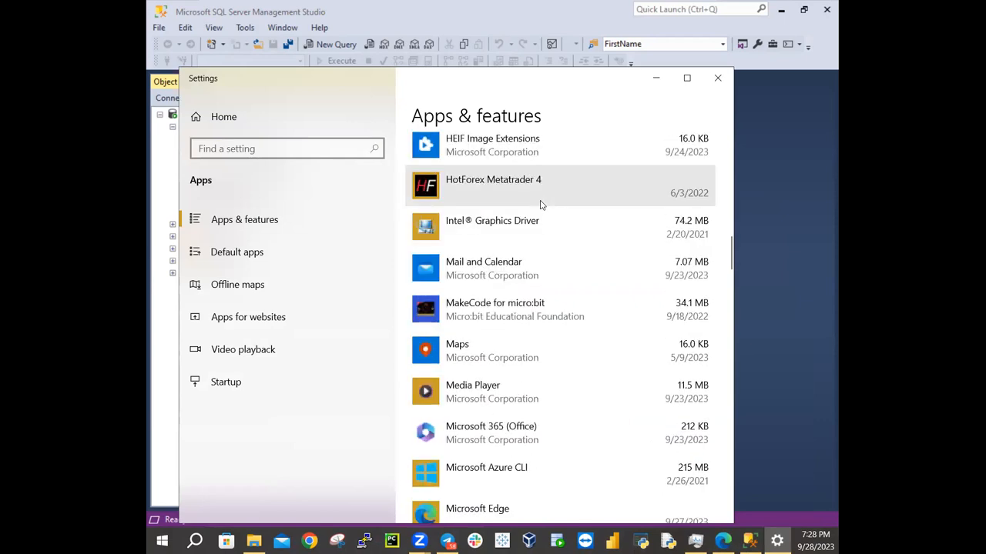
{"action": "scroll", "coordinate": [540, 206], "scroll_direction": "down", "scroll_amount": 9}
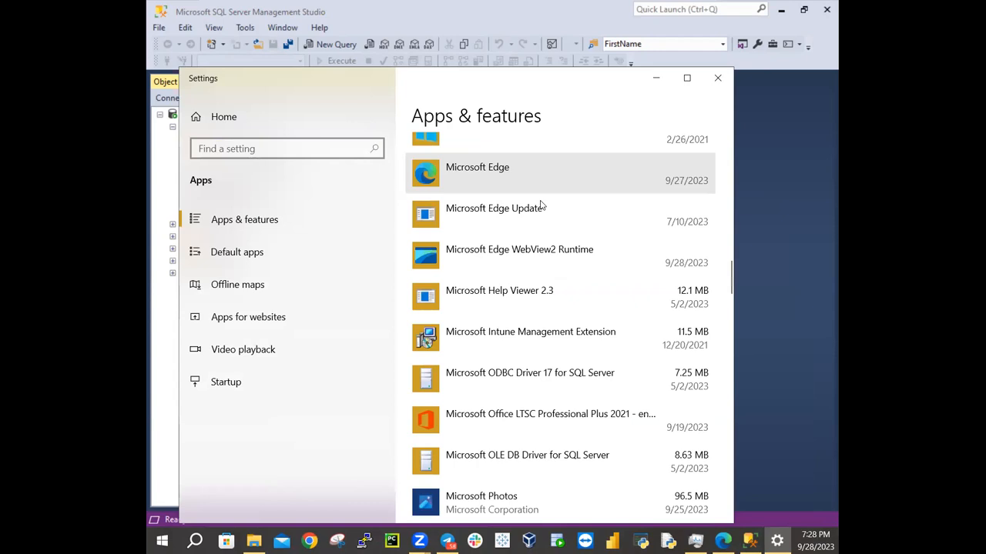
{"action": "scroll", "coordinate": [540, 206], "scroll_direction": "down", "scroll_amount": 5}
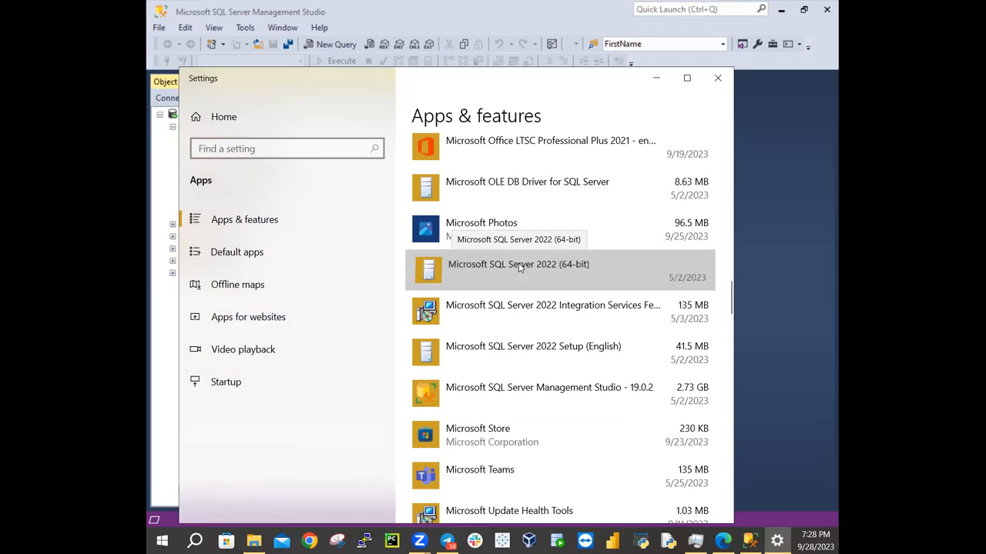
{"action": "left_click", "coordinate": [518, 264]}
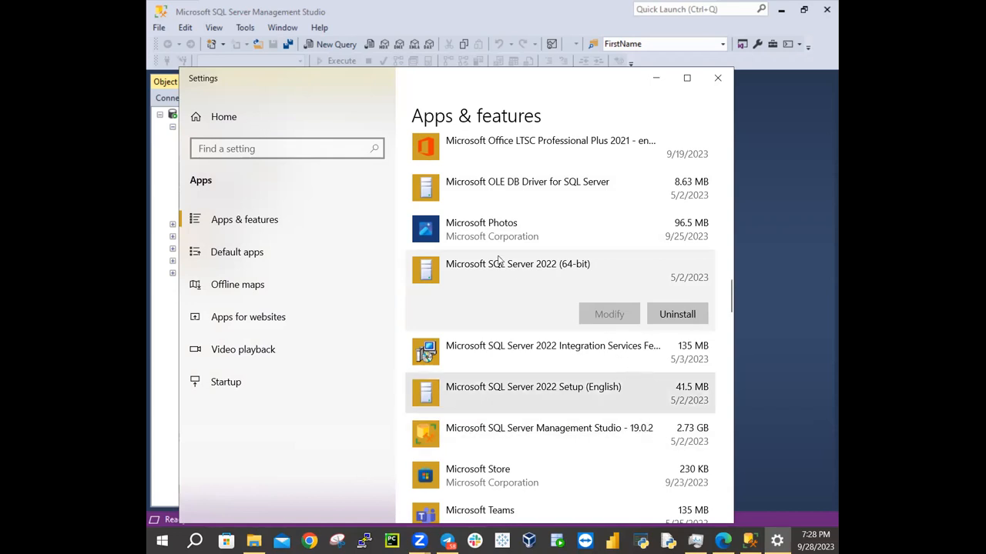
{"action": "scroll", "coordinate": [498, 260], "scroll_direction": "down", "scroll_amount": 1}
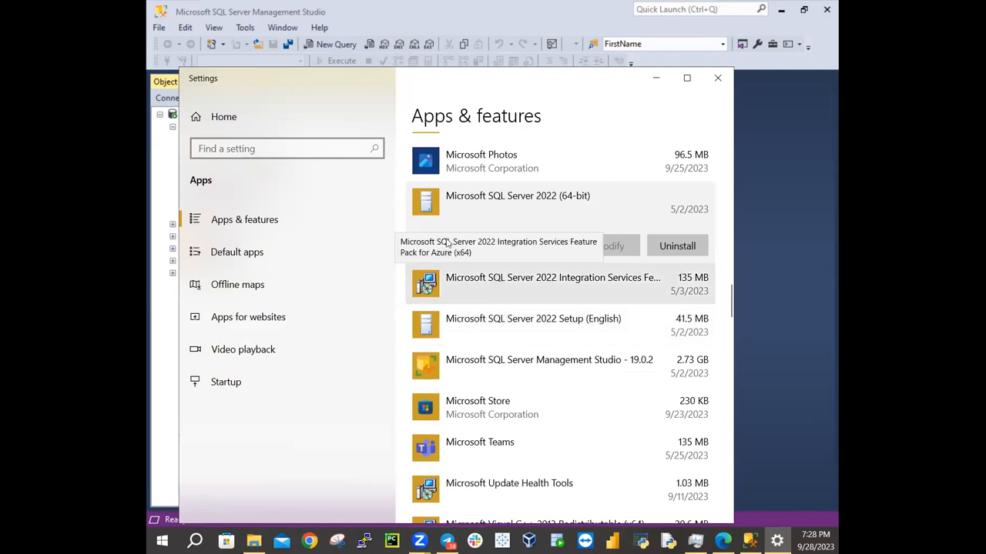
{"action": "left_click", "coordinate": [718, 79]}
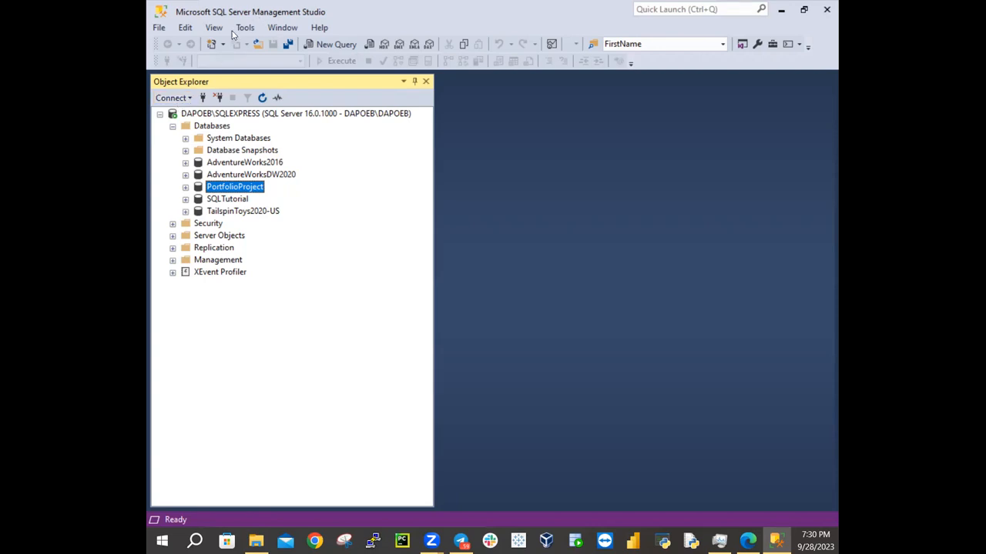
Copy the server name from a new Database Engine connection dialog and close the dialog without connecting
{"action": "left_click", "coordinate": [173, 100]}
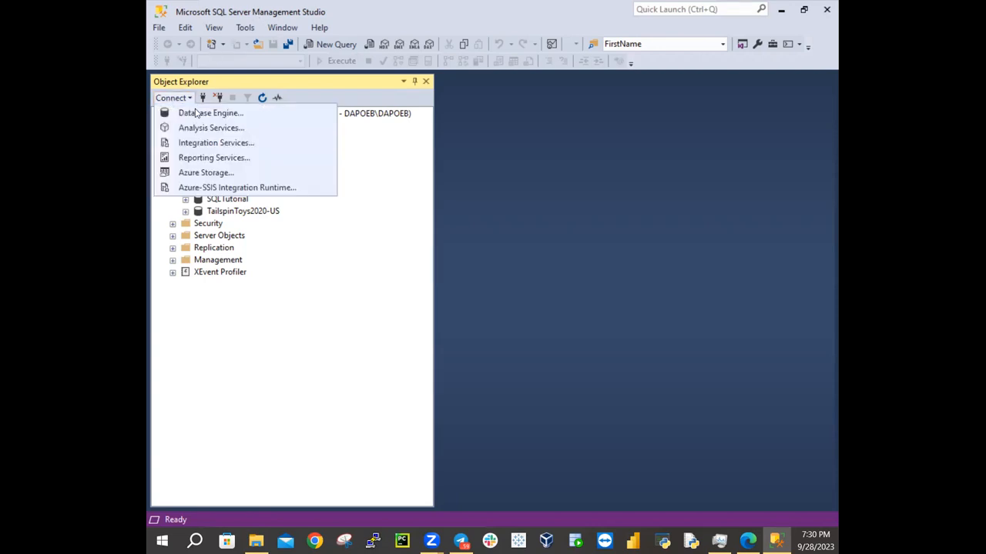
{"action": "left_click", "coordinate": [198, 114]}
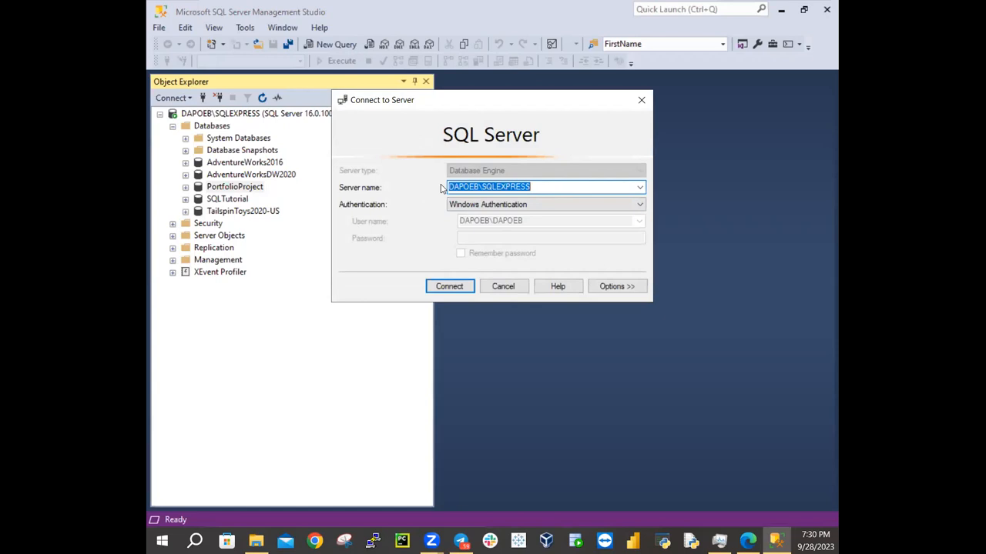
{"action": "right_click", "coordinate": [509, 189]}
{"action": "left_click", "coordinate": [542, 231]}
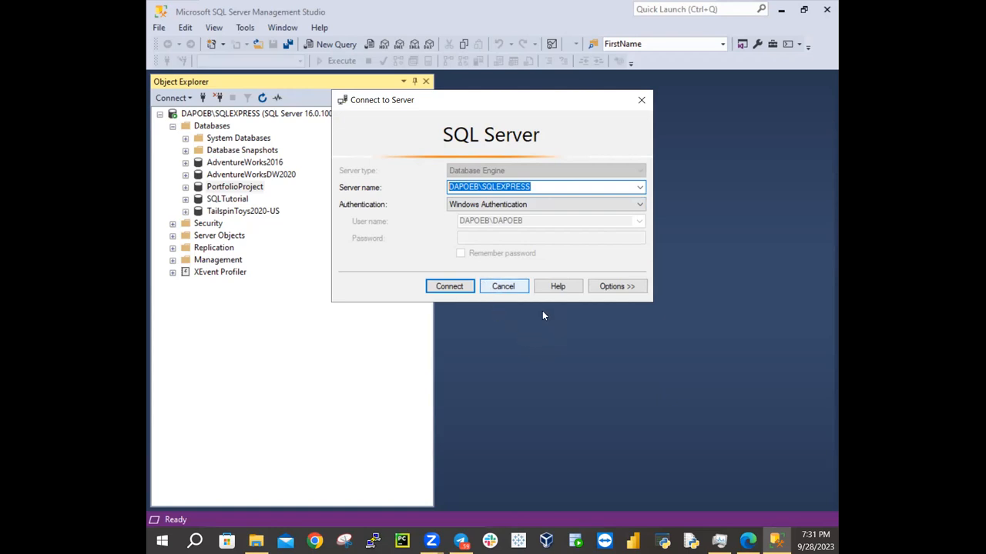
{"action": "left_click", "coordinate": [503, 286]}
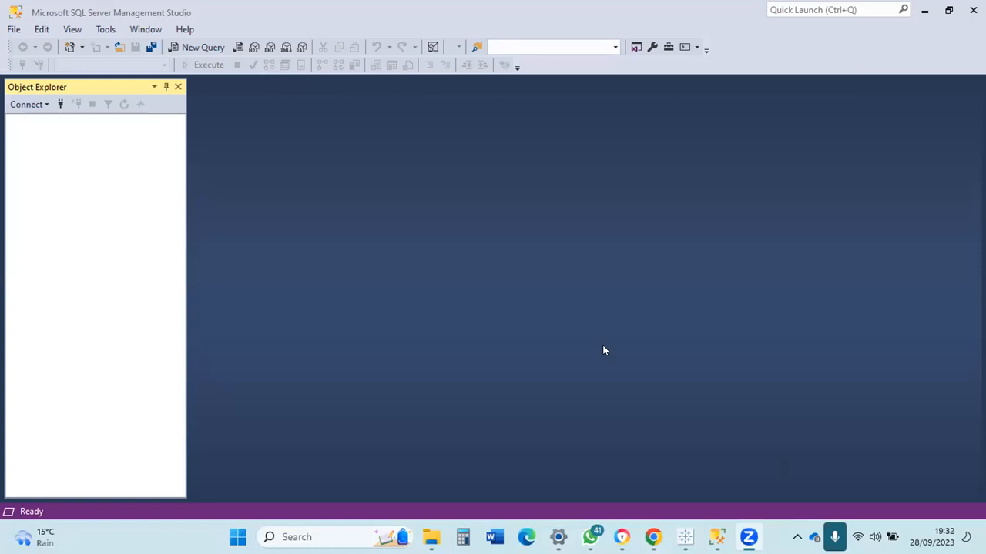
Bring the open SQL Server Management Studio window with its Connect to Server dialog to the front
{"action": "mouse_move", "coordinate": [717, 537]}
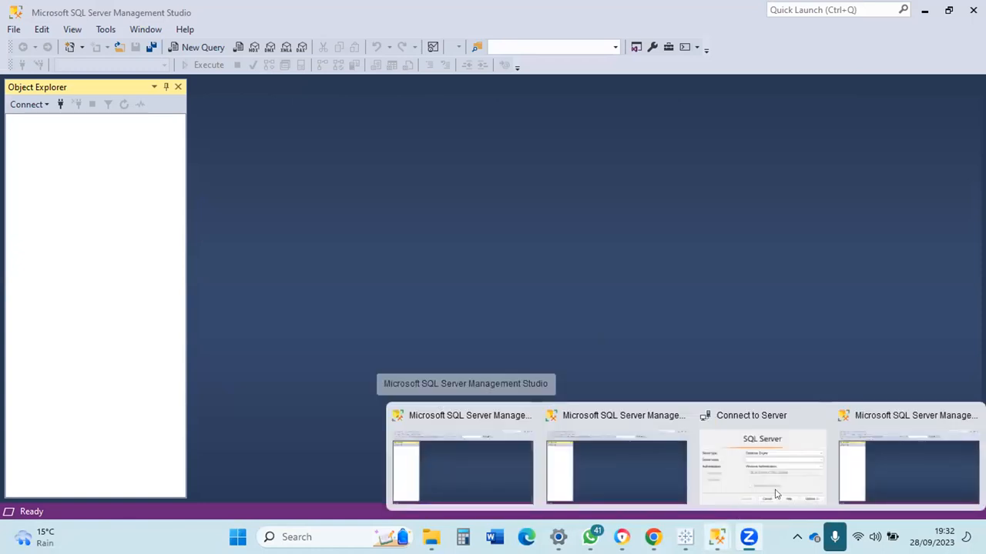
{"action": "left_click", "coordinate": [879, 481]}
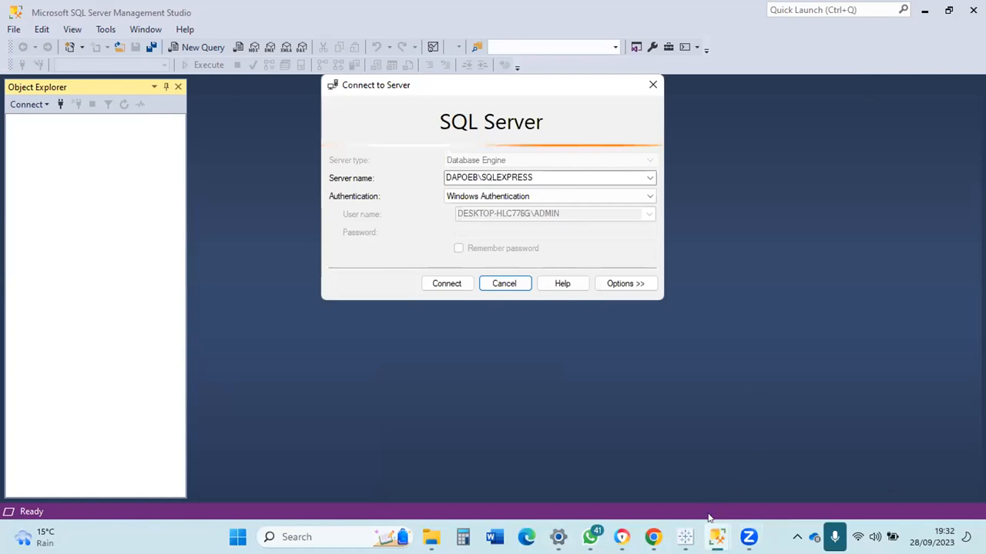
{"action": "mouse_move", "coordinate": [717, 537]}
{"action": "left_click", "coordinate": [880, 473]}
{"action": "left_click", "coordinate": [713, 531]}
{"action": "left_click", "coordinate": [695, 161]}
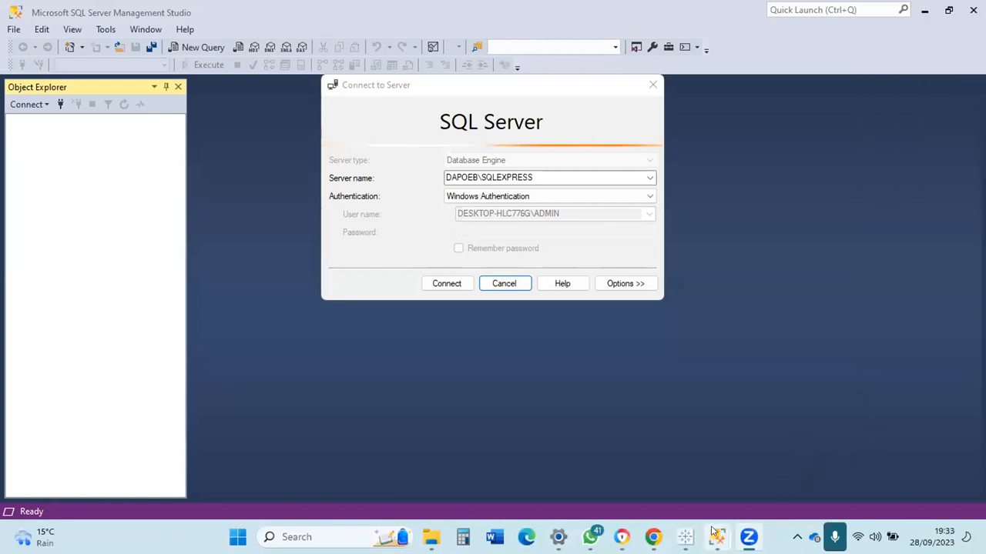
{"action": "left_click", "coordinate": [877, 480]}
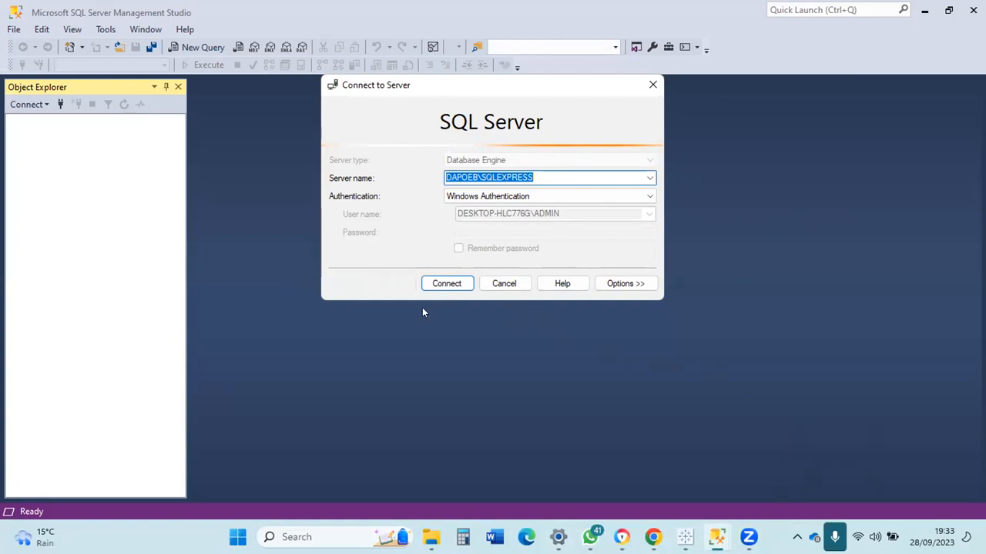
Try to connect to DAPOEB\SQLEXPRESS with Windows Authentication, cancel the attempt, clear the server name, and dismiss the connection dialog
{"action": "left_click", "coordinate": [444, 285]}
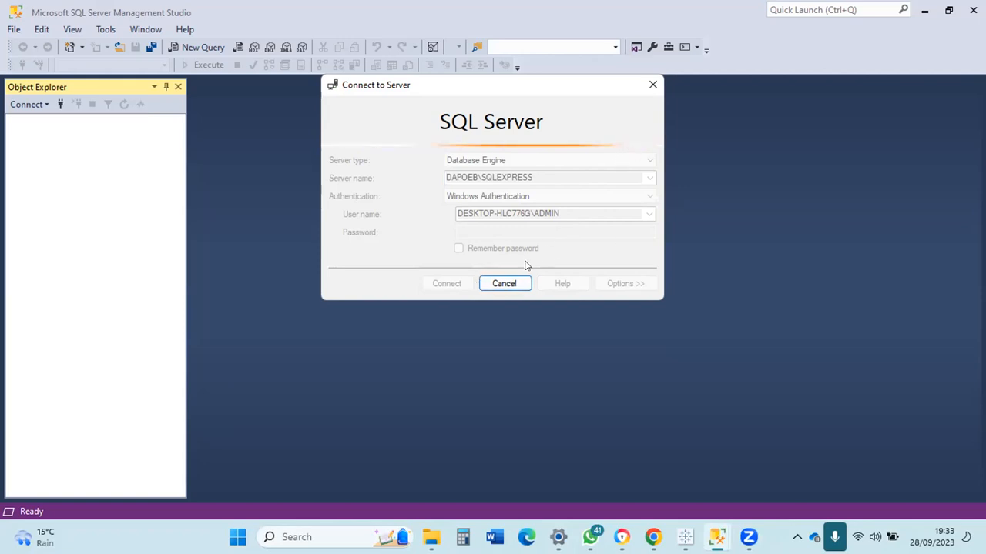
{"action": "left_click", "coordinate": [510, 282]}
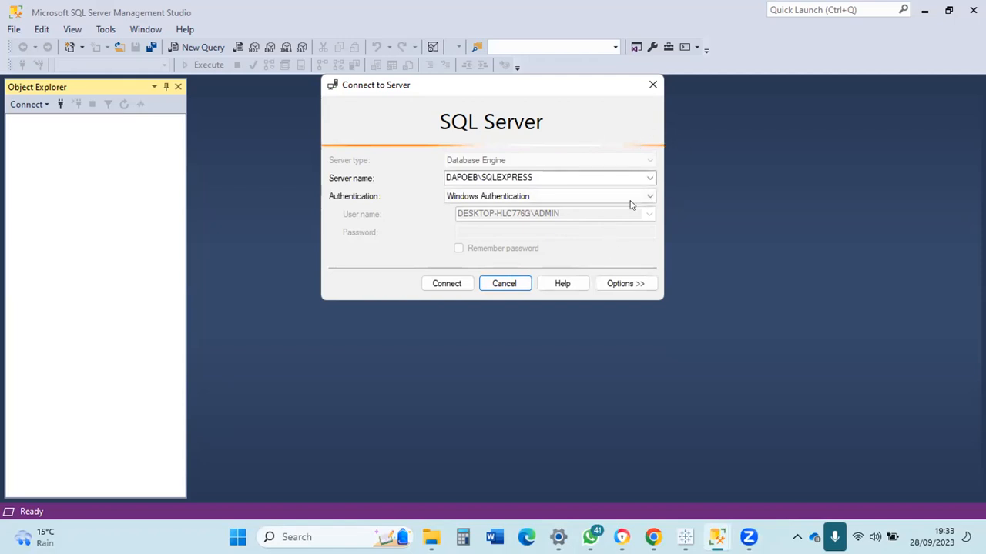
{"action": "left_click", "coordinate": [695, 123]}
{"action": "left_click", "coordinate": [448, 177]}
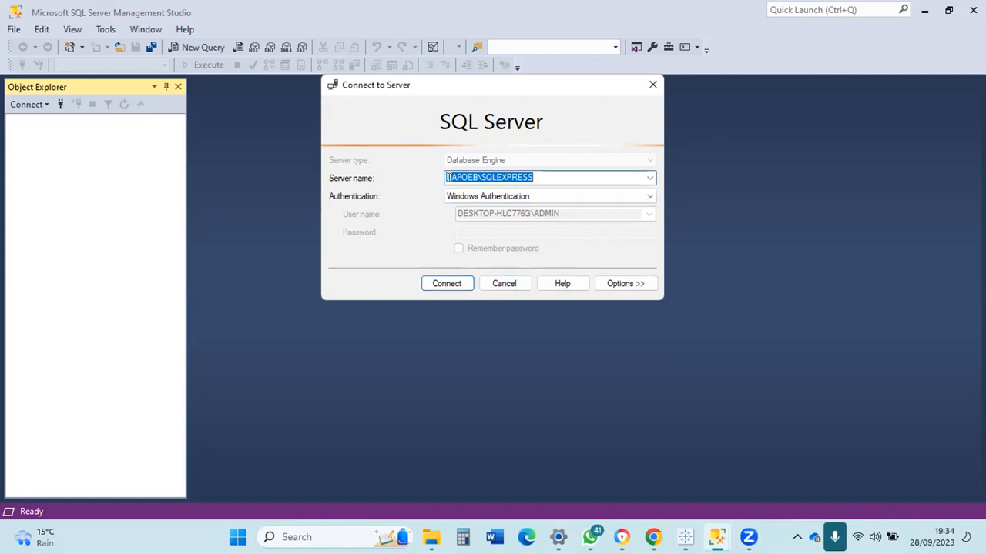
{"action": "key", "text": "BackSpace"}
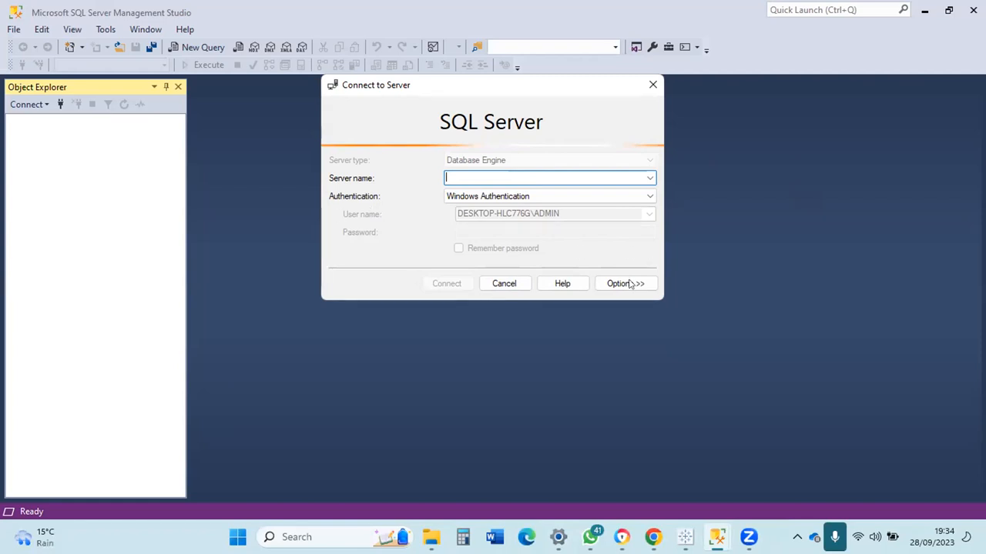
{"action": "left_click", "coordinate": [504, 283]}
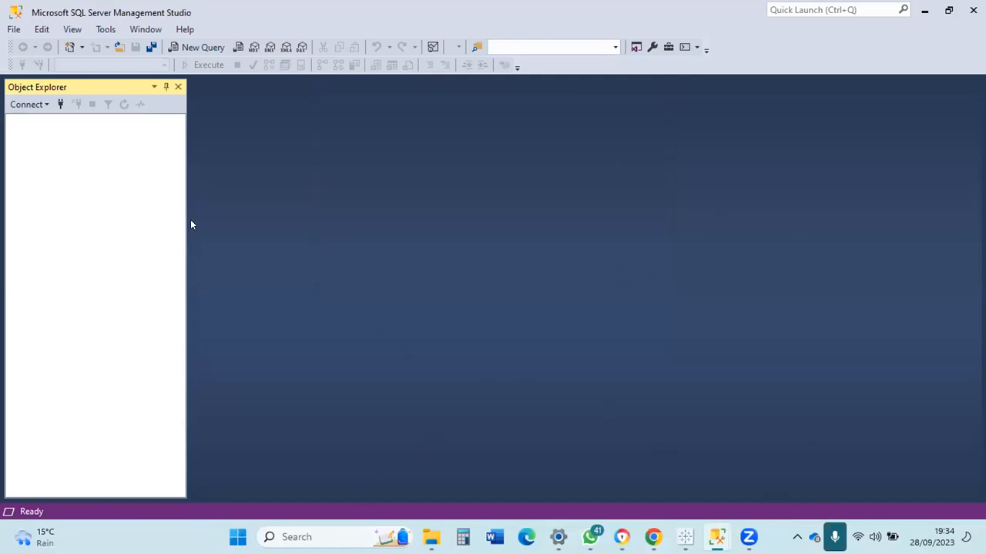
Start a new Database Engine connection and enter DESKTOP-HLC776G\ADMIN as the server name
{"action": "left_click", "coordinate": [25, 106]}
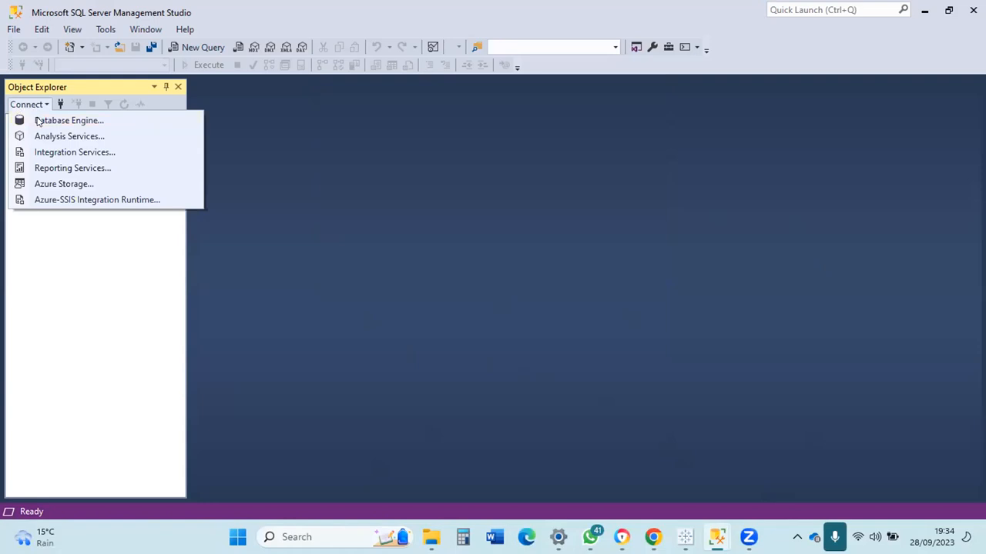
{"action": "left_click", "coordinate": [37, 122]}
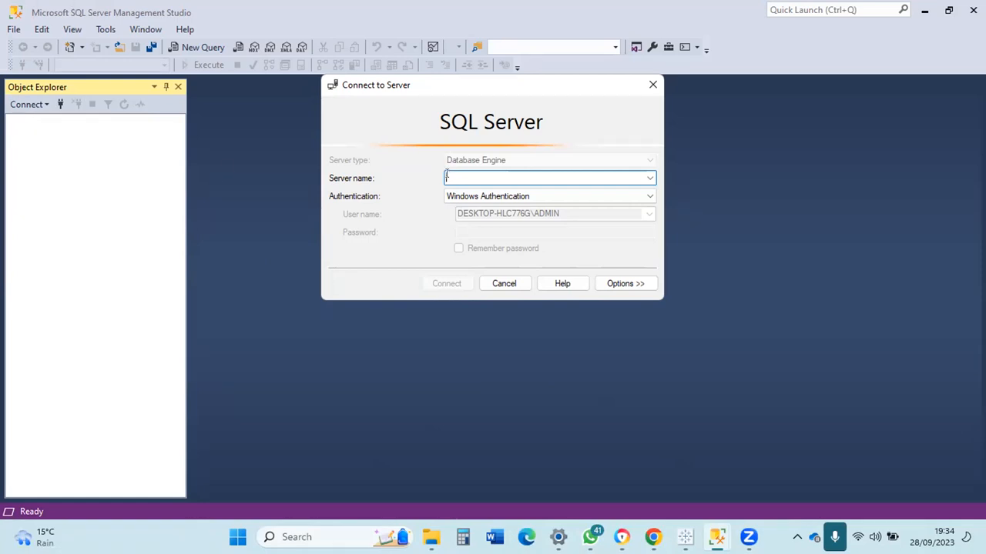
{"action": "type", "text": "DESKTOP-"}
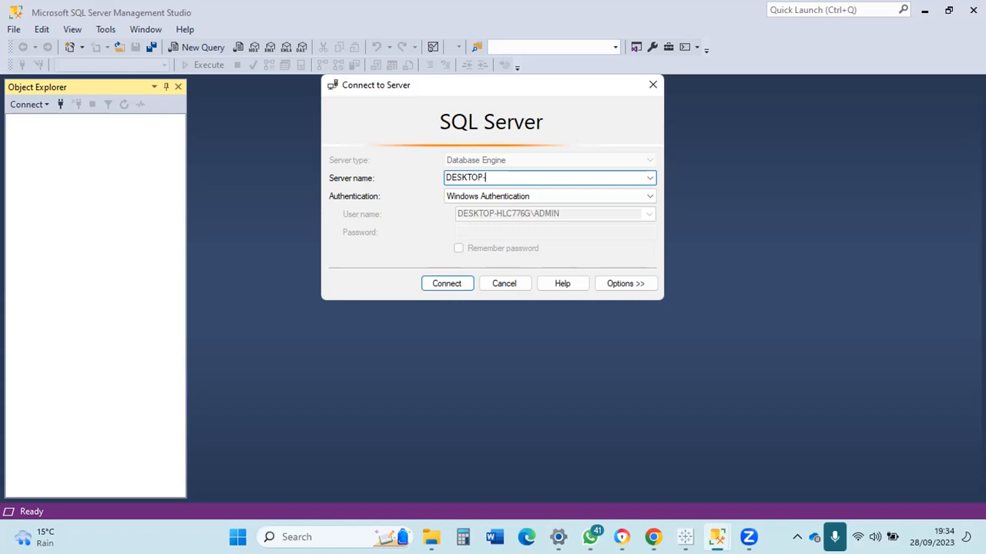
{"action": "type", "text": "LC776G\\ADMIN"}
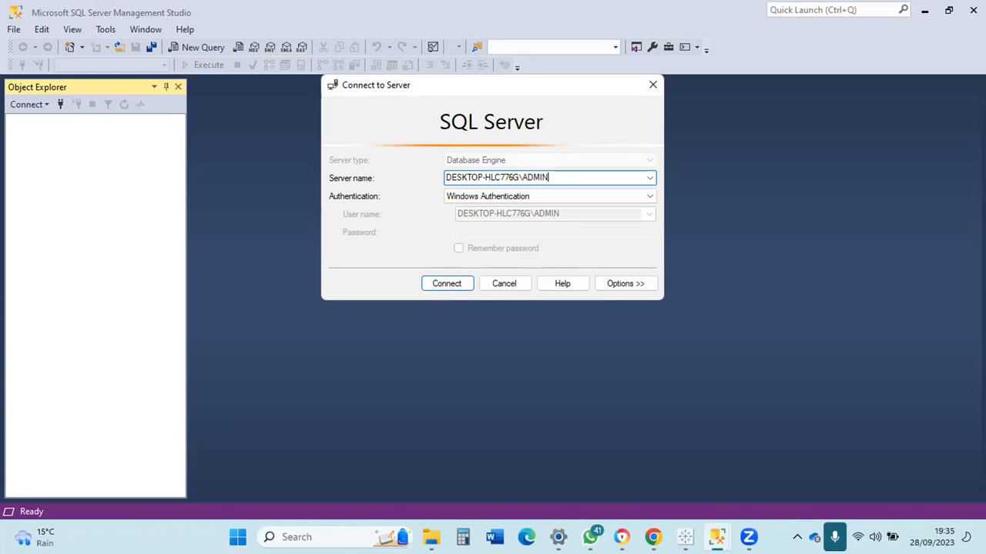
Replace the instance part of the server name with SQLEXPRESS and connect using Windows Authentication
{"action": "key", "text": "BackSpace"}
{"action": "key", "text": "BackSpace"}
{"action": "key", "text": "BackSpace"}
{"action": "key", "text": "BackSpace"}
{"action": "key", "text": "BackSpace"}
{"action": "type", "text": "SQLEXPRESS"}
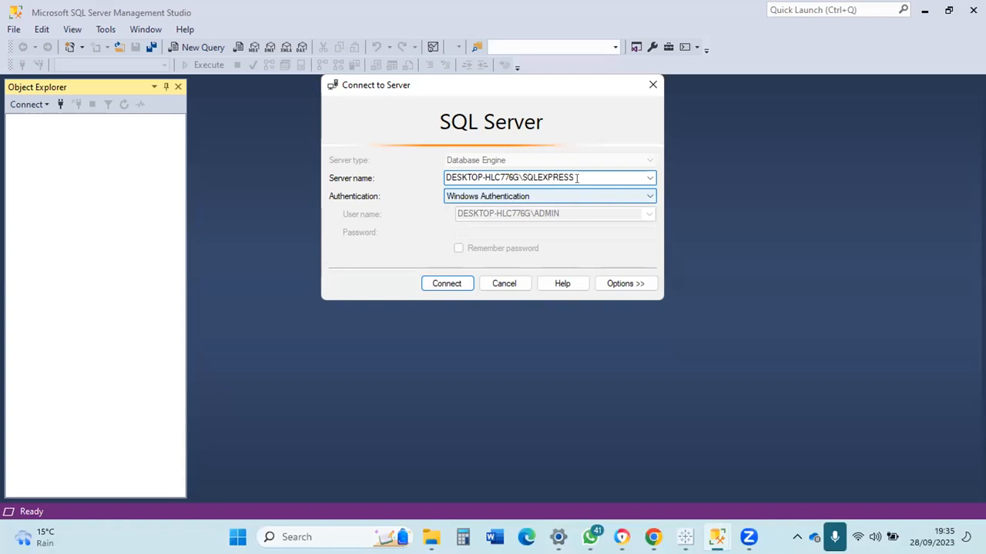
{"action": "left_click_drag", "start_coordinate": [577, 177], "coordinate": [441, 178]}
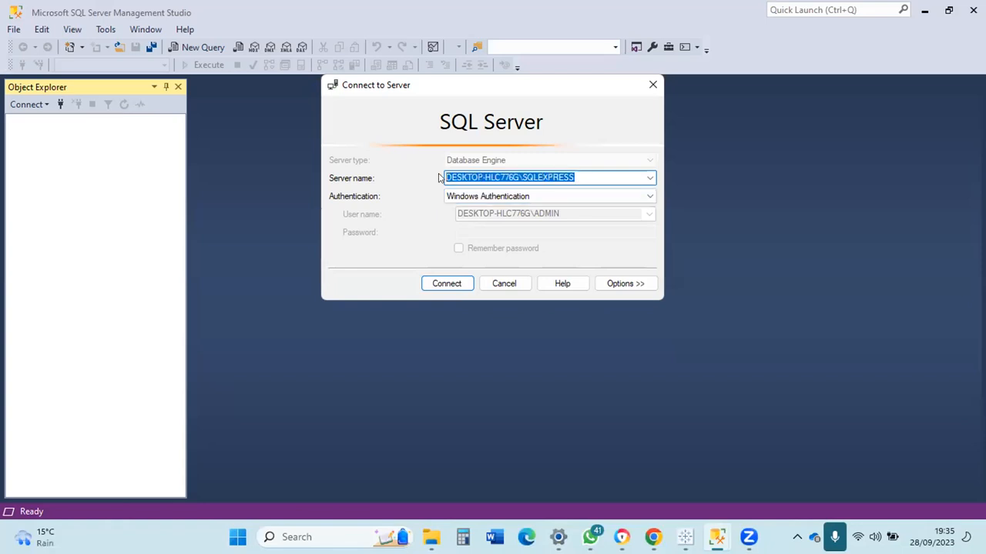
{"action": "left_click", "coordinate": [446, 284]}
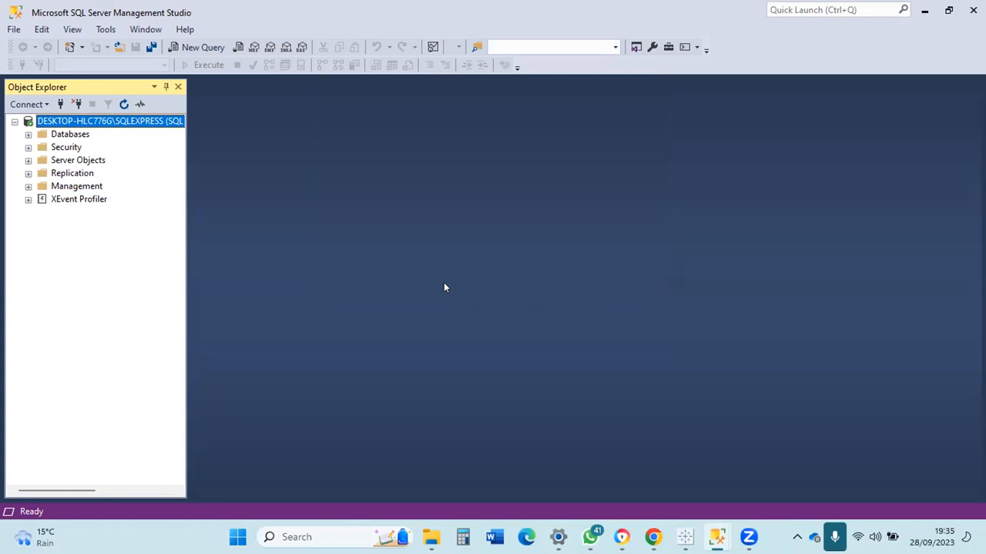
Expand the Databases folder and start a database restore with Device as the source
{"action": "left_click", "coordinate": [70, 136]}
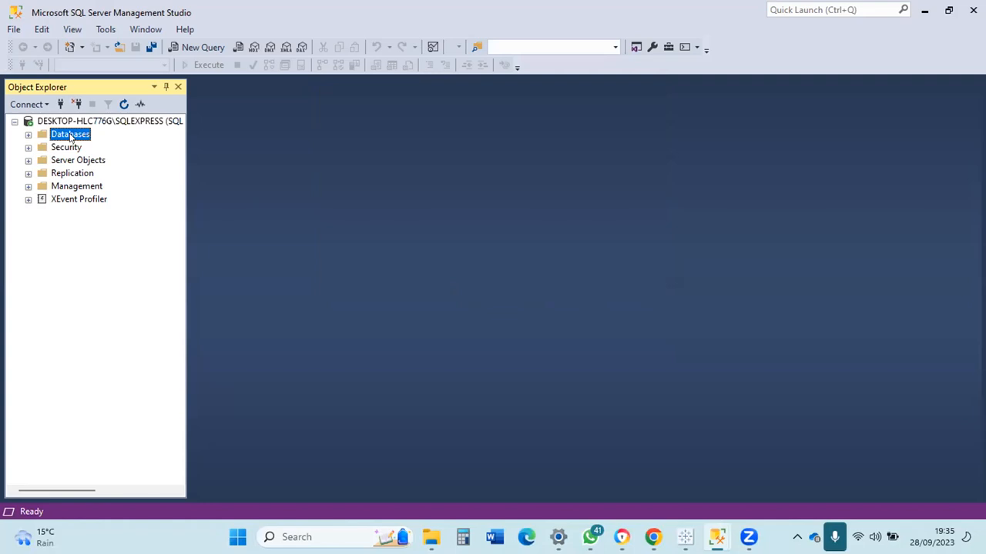
{"action": "left_click", "coordinate": [28, 136]}
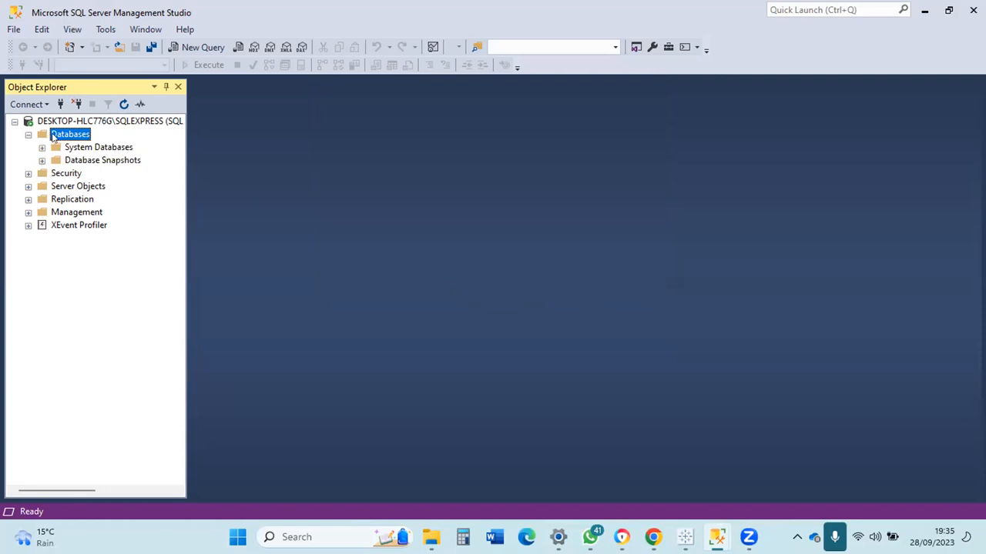
{"action": "right_click", "coordinate": [53, 137]}
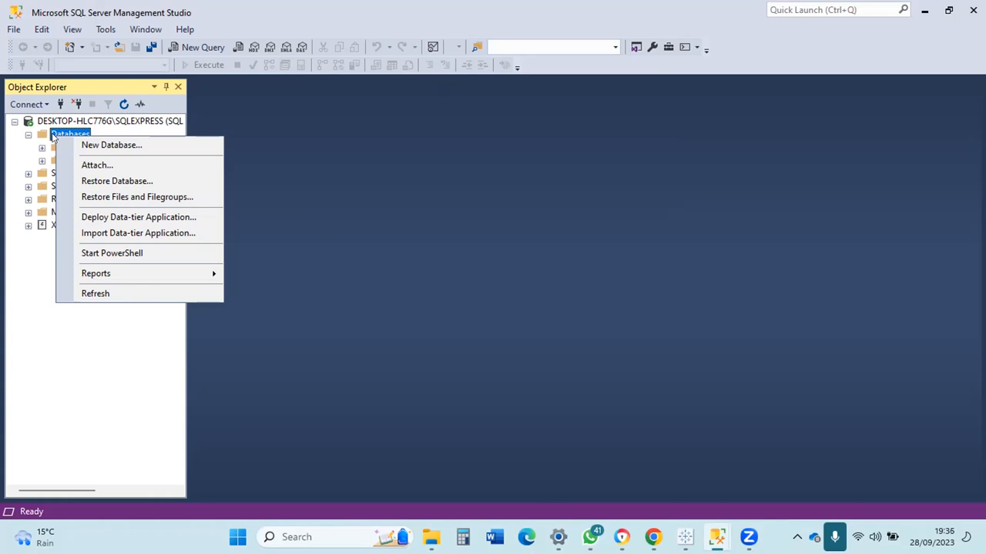
{"action": "left_click", "coordinate": [94, 180]}
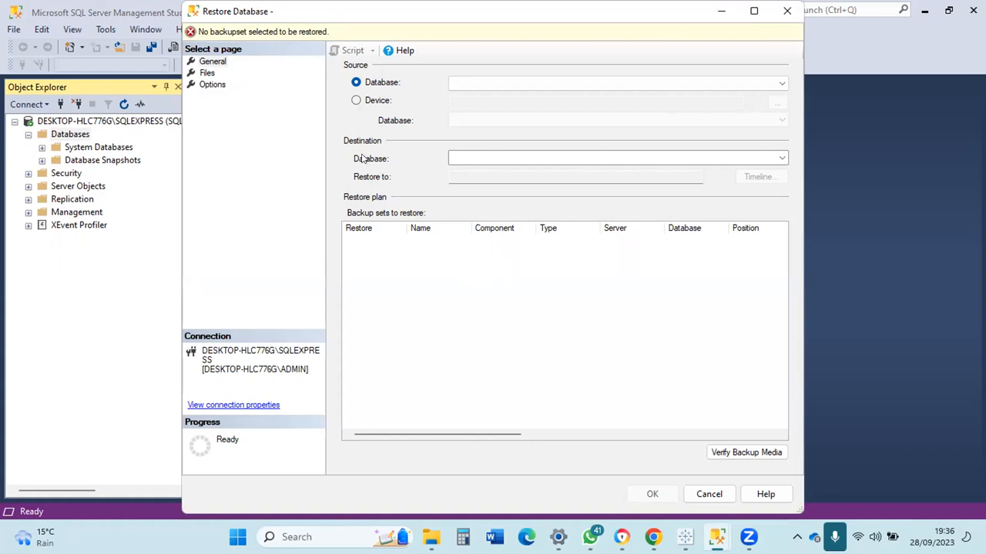
{"action": "key", "text": "Down"}
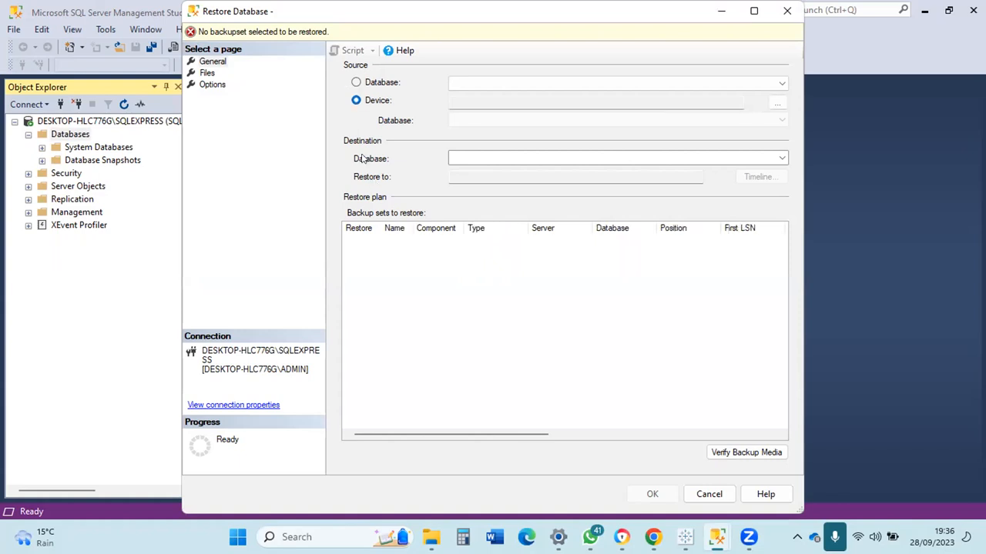
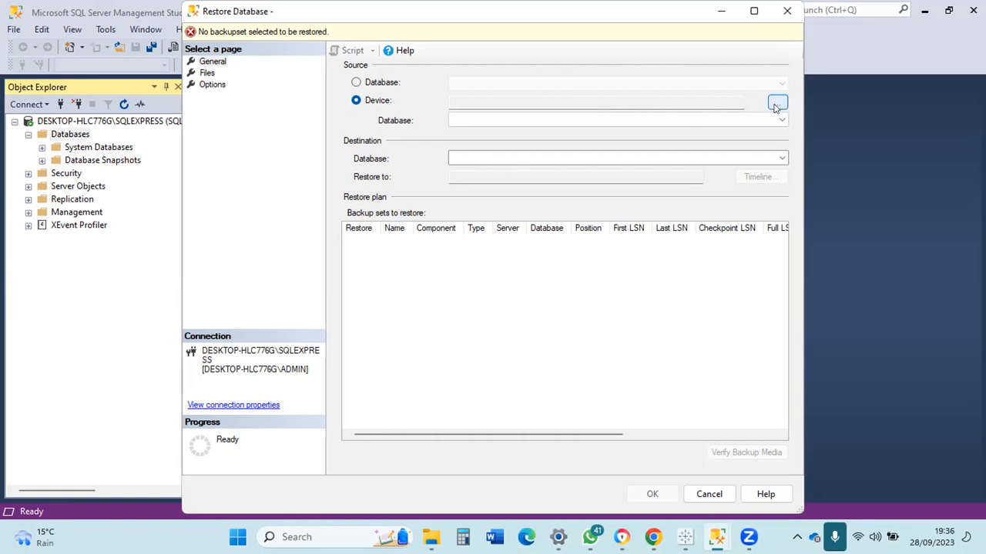
Start adding a backup file as restore media and look through the C: drive folders for it
{"action": "left_click", "coordinate": [777, 104]}
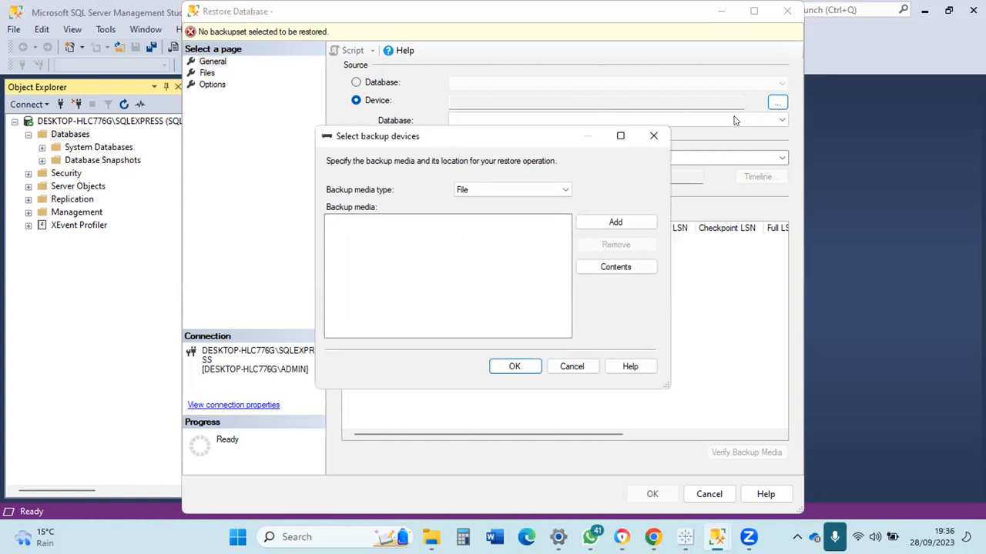
{"action": "left_click", "coordinate": [595, 224]}
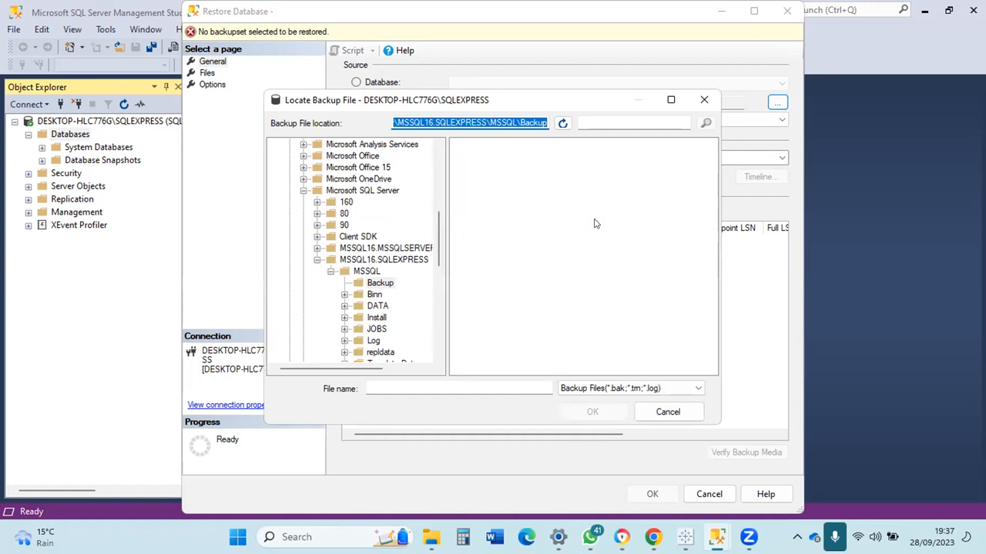
{"action": "left_click_drag", "start_coordinate": [435, 215], "coordinate": [440, 151]}
{"action": "scroll", "coordinate": [431, 189], "scroll_direction": "up", "scroll_amount": 1}
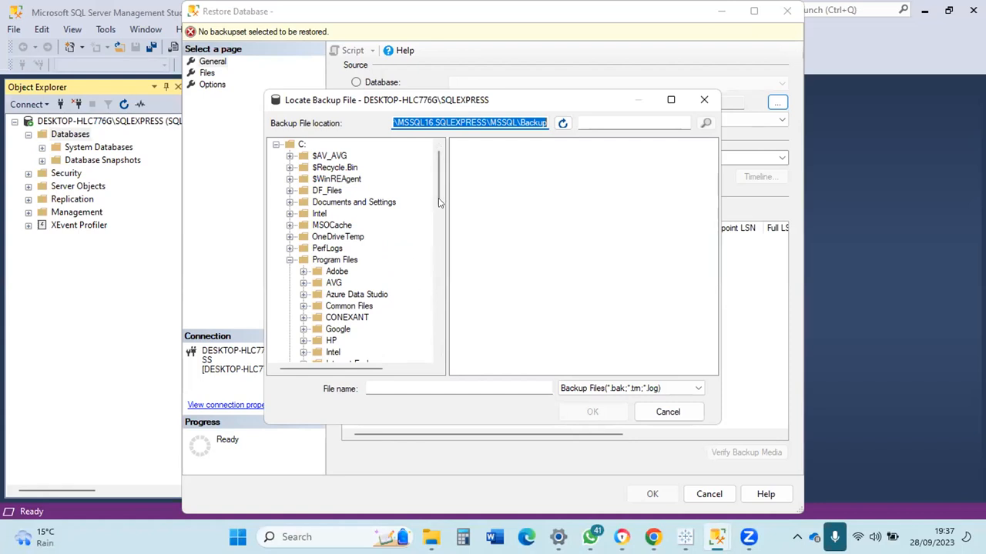
{"action": "left_click_drag", "start_coordinate": [439, 177], "coordinate": [433, 323]}
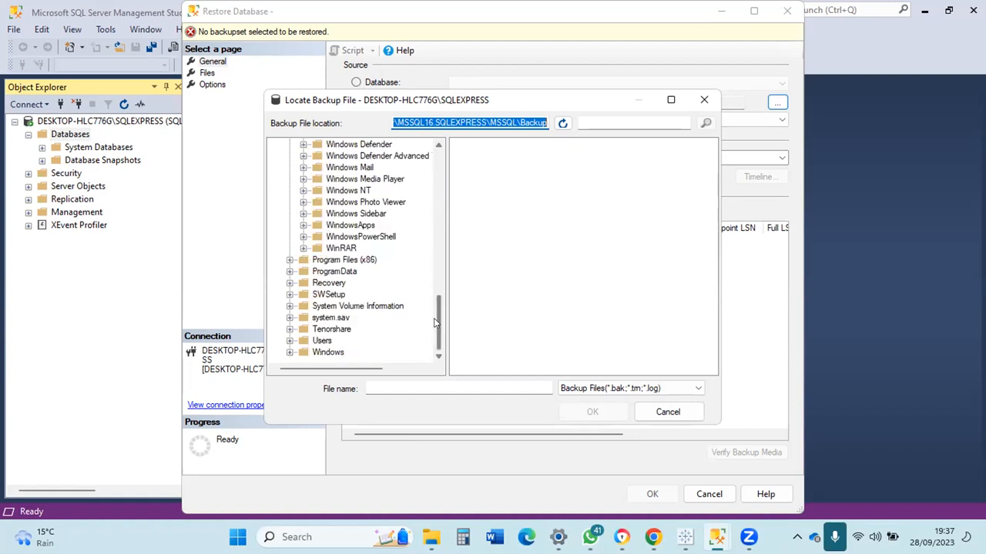
{"action": "left_click_drag", "start_coordinate": [440, 346], "coordinate": [434, 179]}
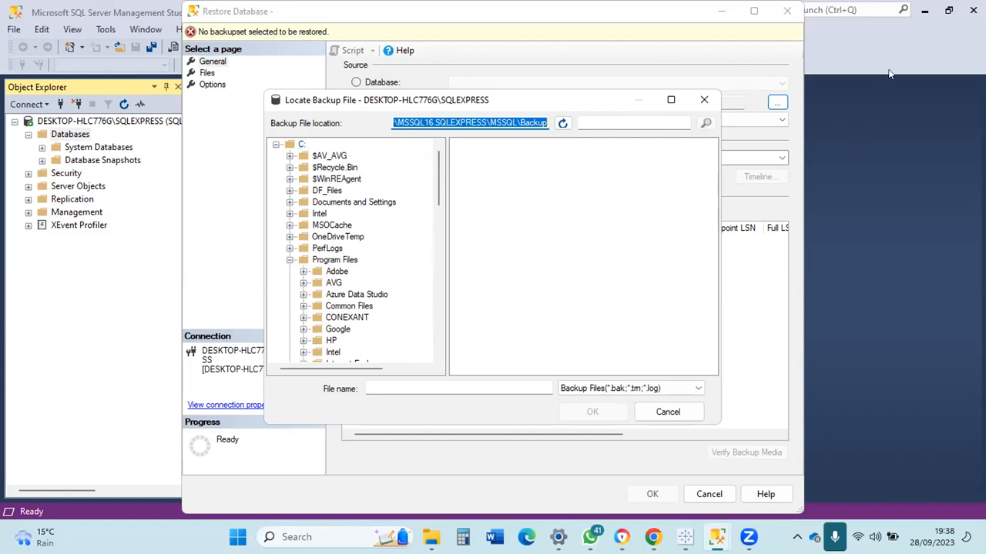
Minimise the SQL Server Management Studio and Tableau windows, and close the backup file and backup device dialogs
{"action": "left_click", "coordinate": [922, 12]}
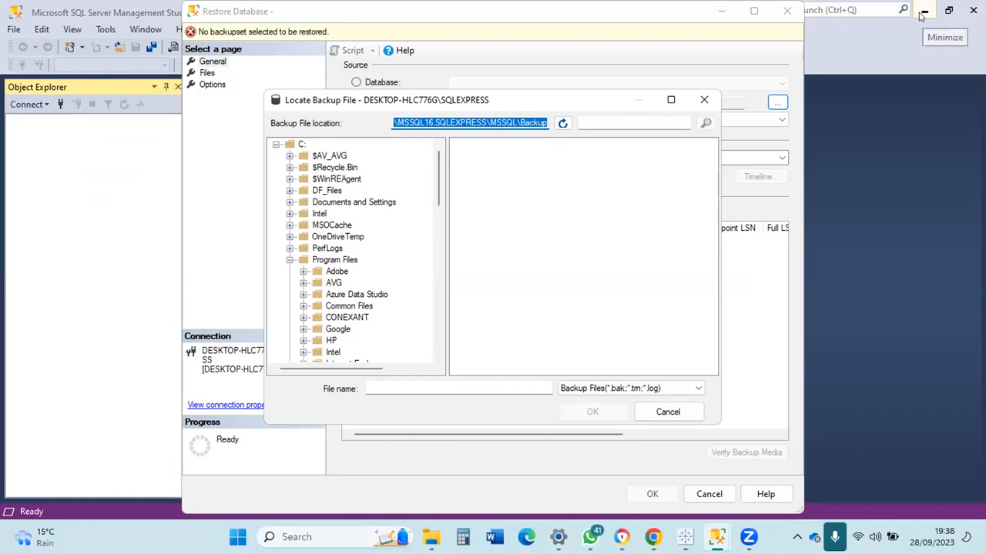
{"action": "left_click", "coordinate": [921, 16]}
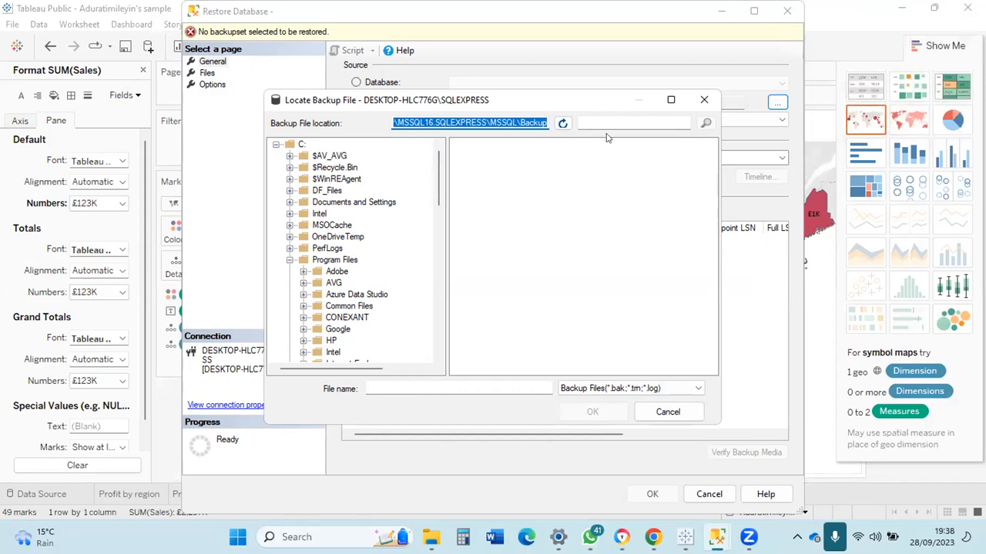
{"action": "left_click", "coordinate": [917, 22]}
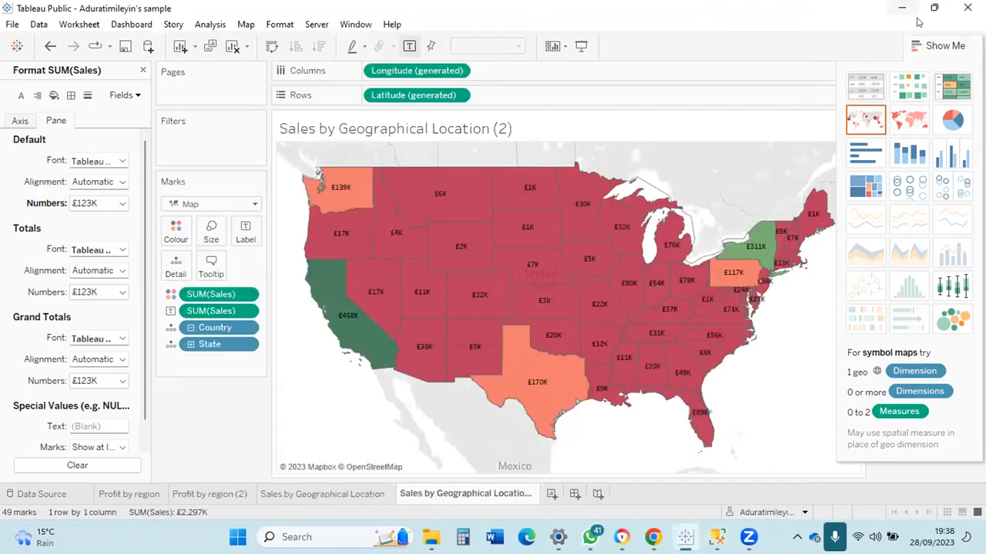
{"action": "key", "text": "alt+Tab"}
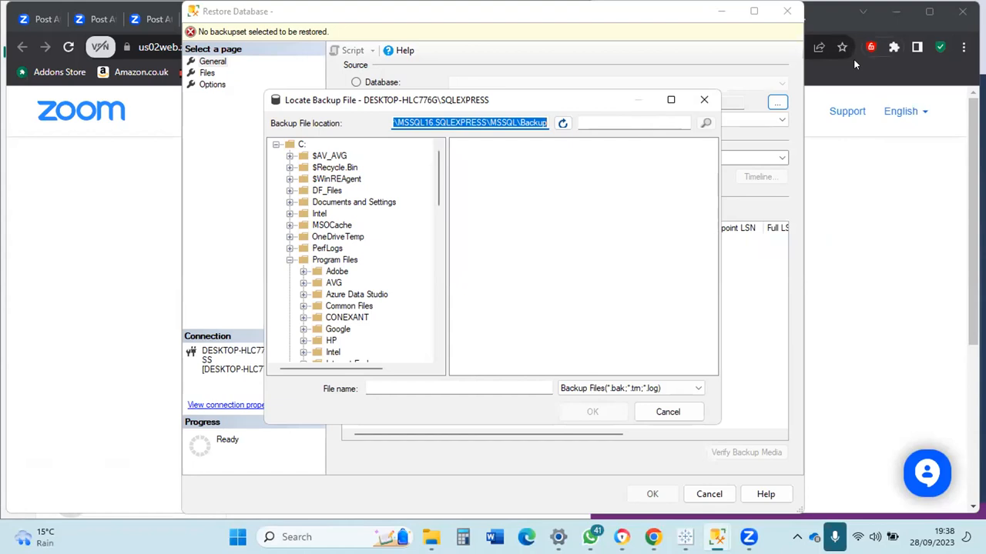
{"action": "left_click", "coordinate": [702, 100]}
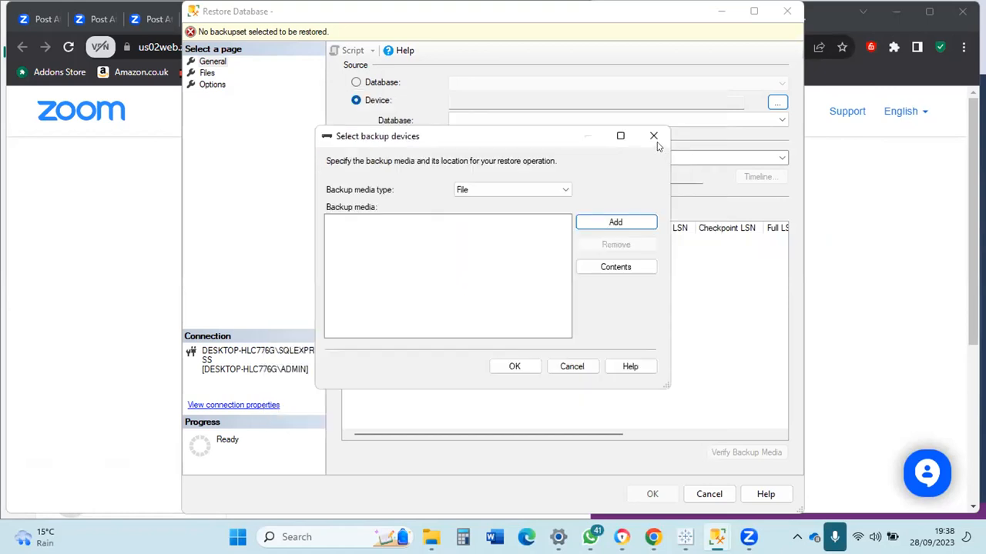
{"action": "left_click", "coordinate": [654, 137]}
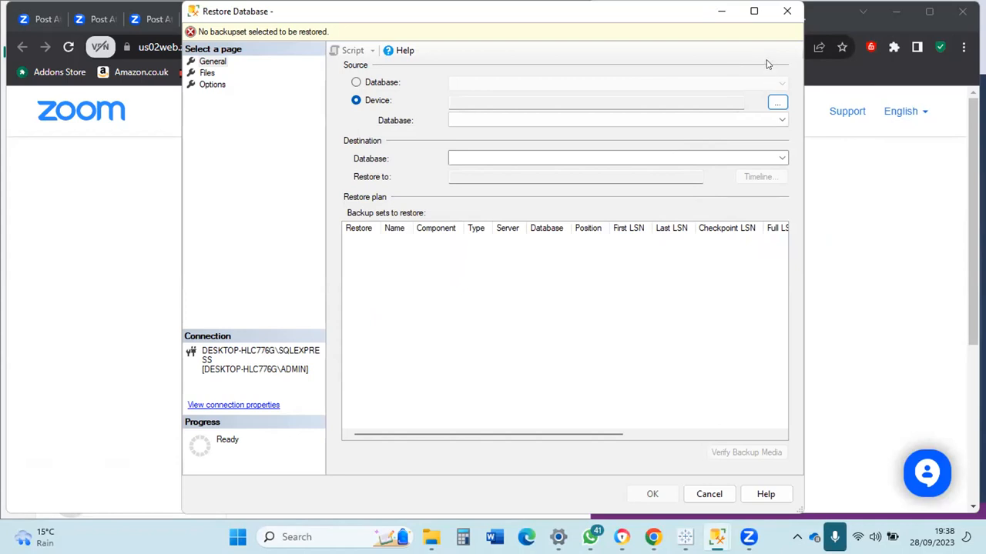
Clear away the Zoom browser window and the empty Connect to Server dialog, and cancel the database restore
{"action": "left_click", "coordinate": [915, 28]}
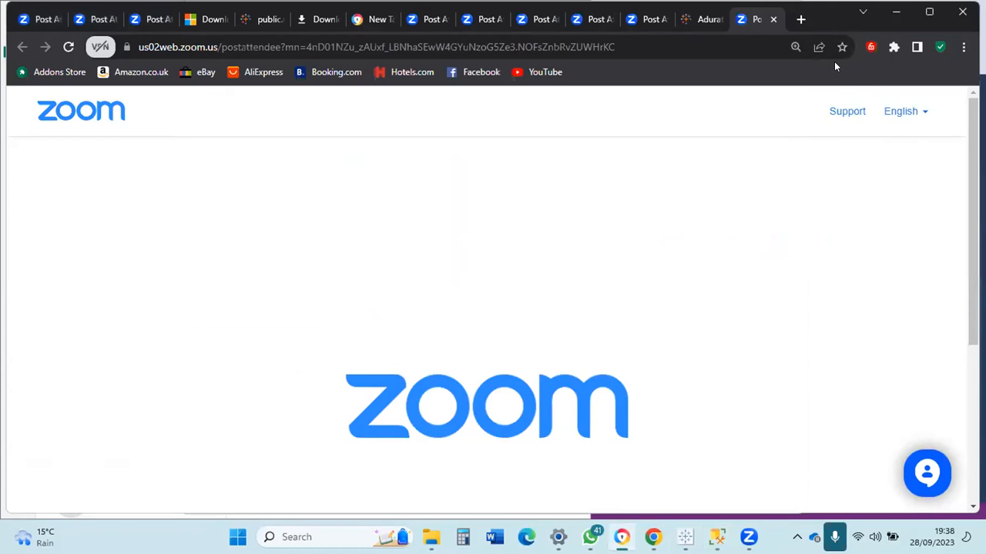
{"action": "left_click", "coordinate": [928, 11]}
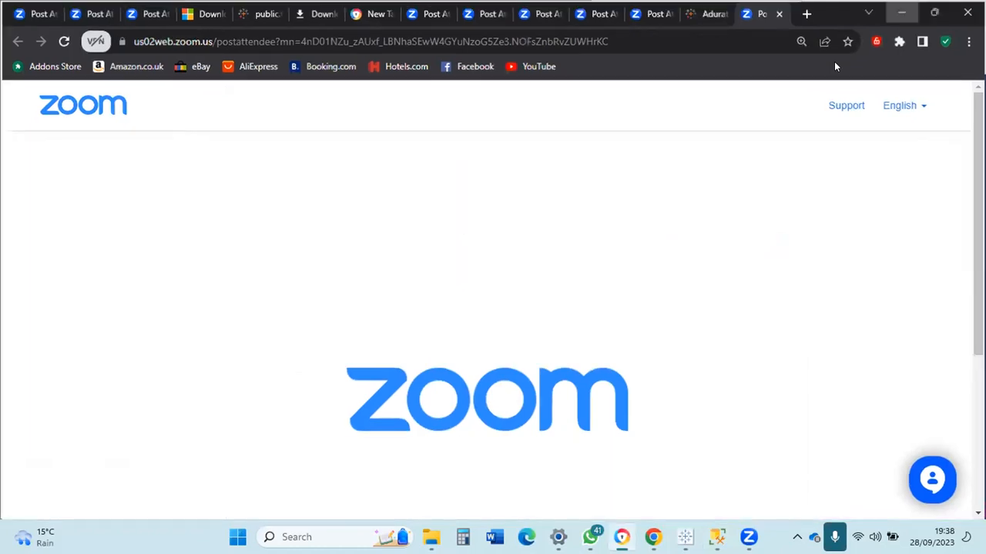
{"action": "left_click", "coordinate": [923, 13]}
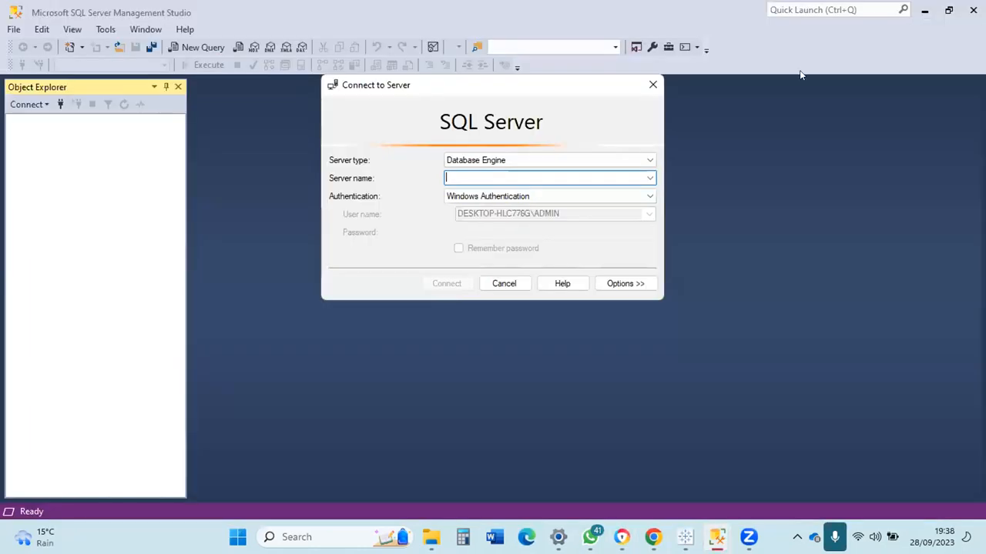
{"action": "left_click", "coordinate": [651, 85]}
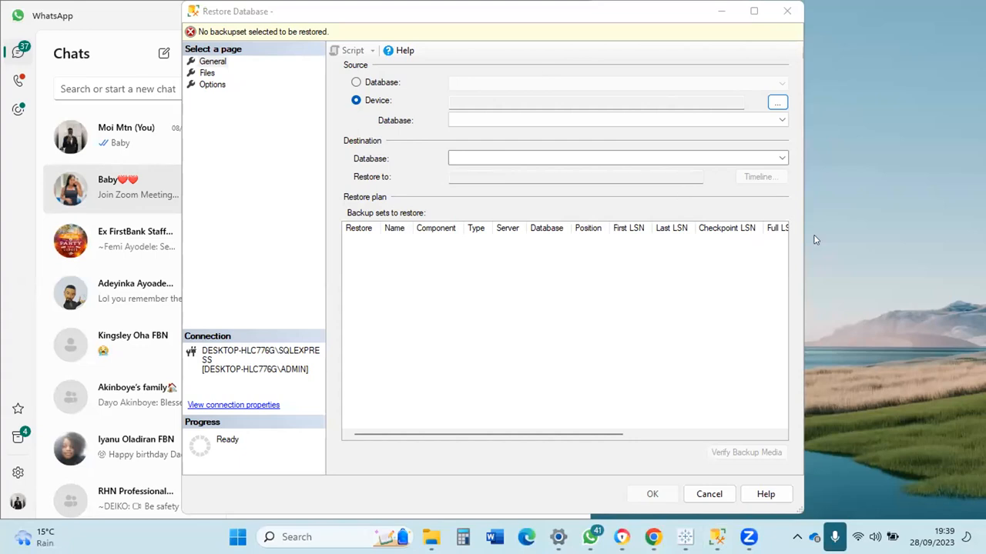
{"action": "left_click", "coordinate": [774, 350]}
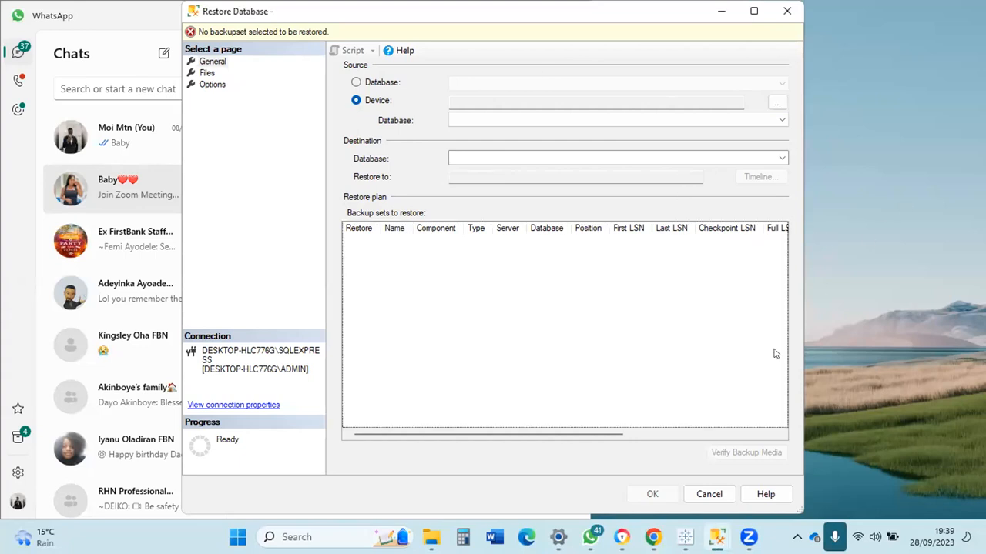
{"action": "left_click", "coordinate": [708, 493]}
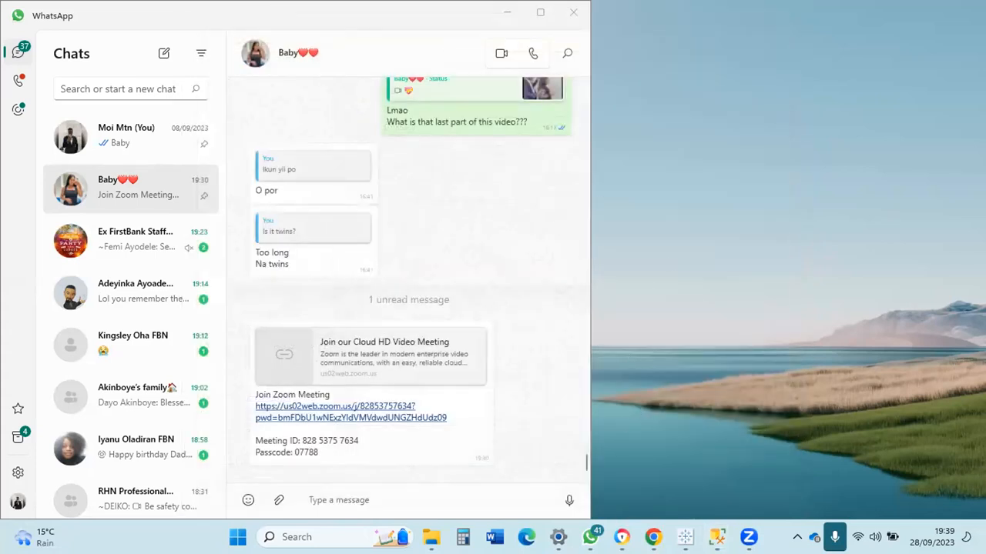
Move the WhatsApp window down and minimise it to reveal the desktop
{"action": "mouse_move", "coordinate": [622, 537]}
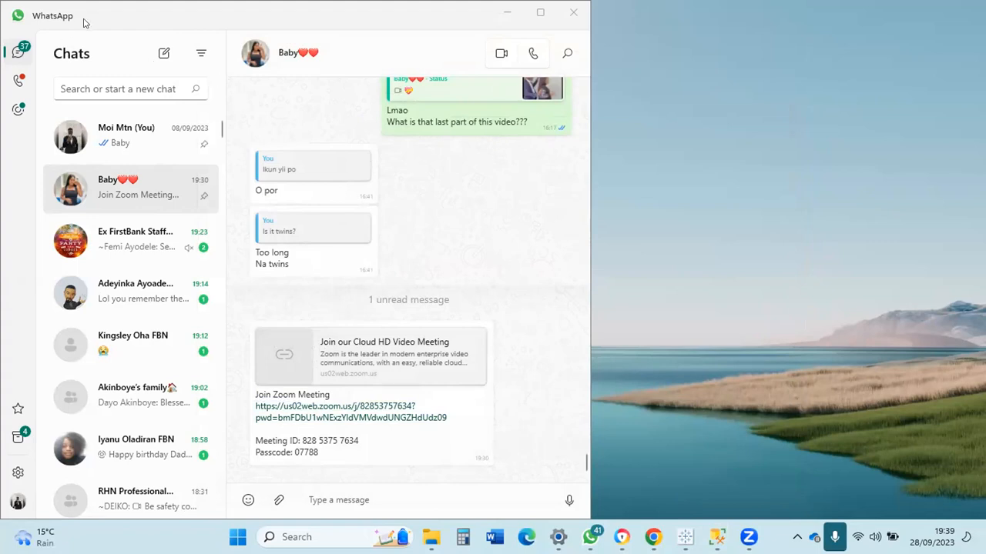
{"action": "left_click_drag", "start_coordinate": [446, 8], "coordinate": [475, 168]}
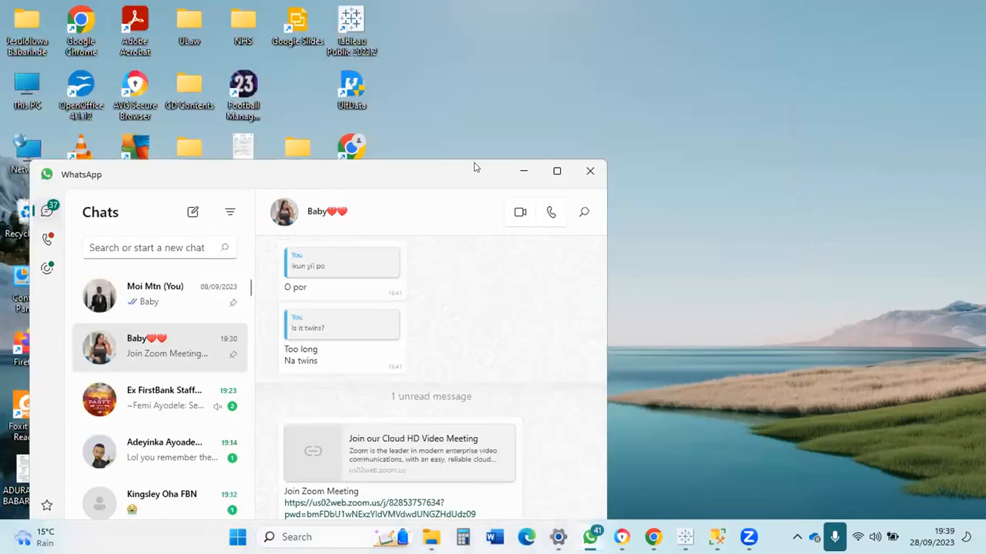
{"action": "left_click", "coordinate": [520, 172]}
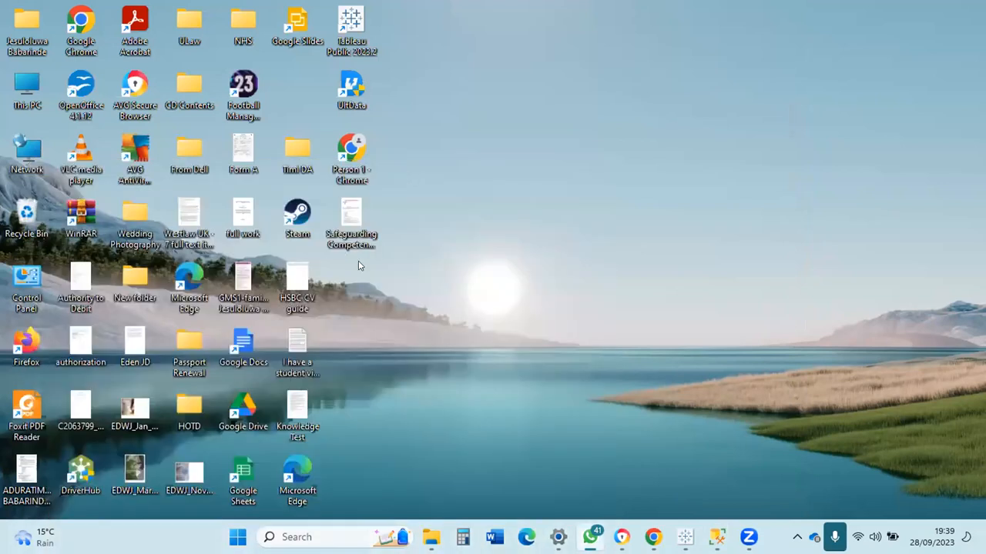
Move the desktop course folder containing the Database archive to Local Disk (C:) and open it there
{"action": "double_click", "coordinate": [301, 155]}
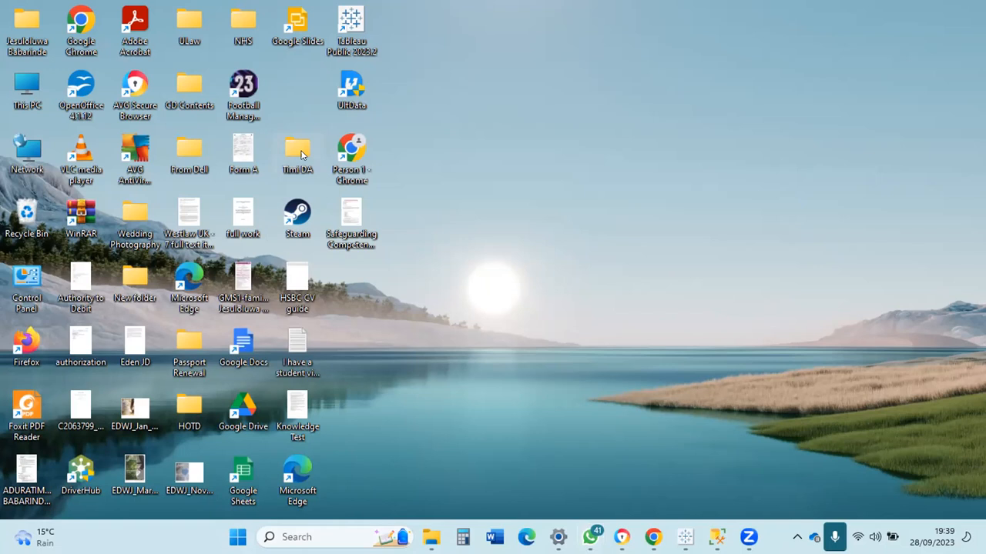
{"action": "right_click", "coordinate": [301, 155]}
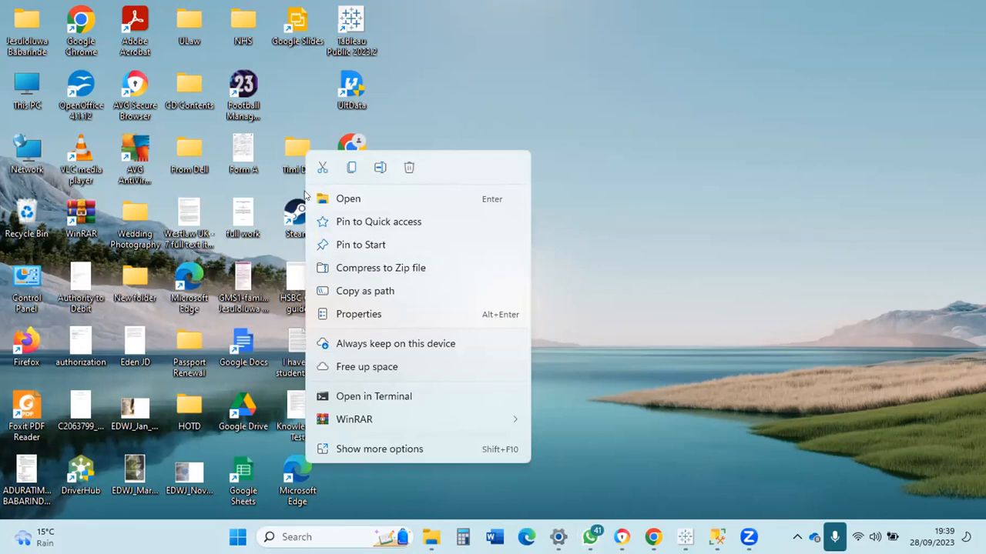
{"action": "left_click", "coordinate": [317, 169]}
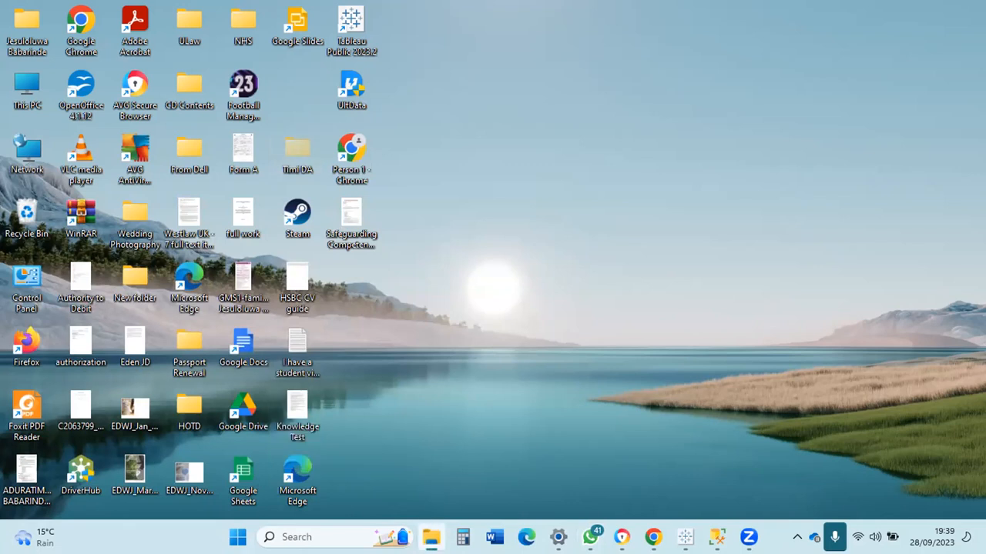
{"action": "left_click", "coordinate": [431, 536]}
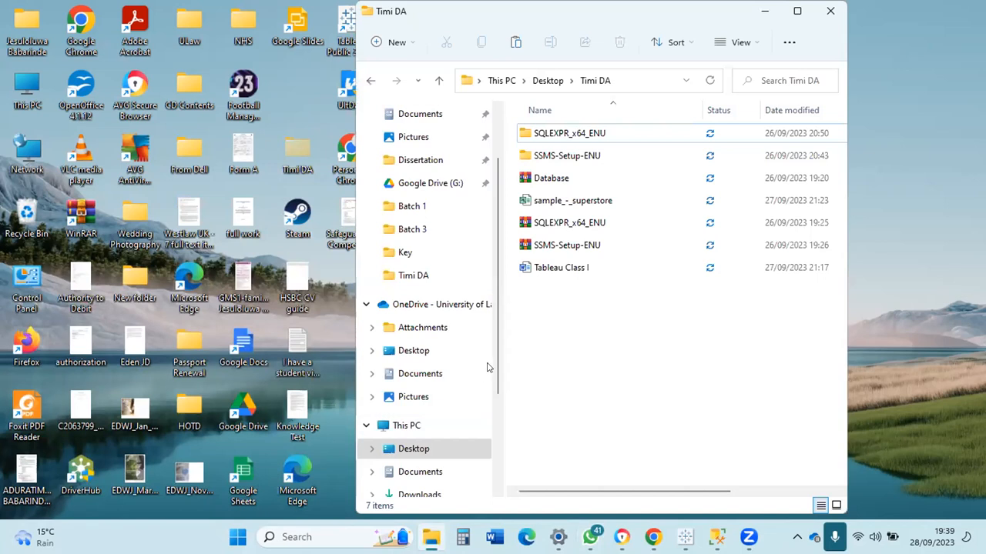
{"action": "scroll", "coordinate": [495, 369], "scroll_direction": "down", "scroll_amount": 3}
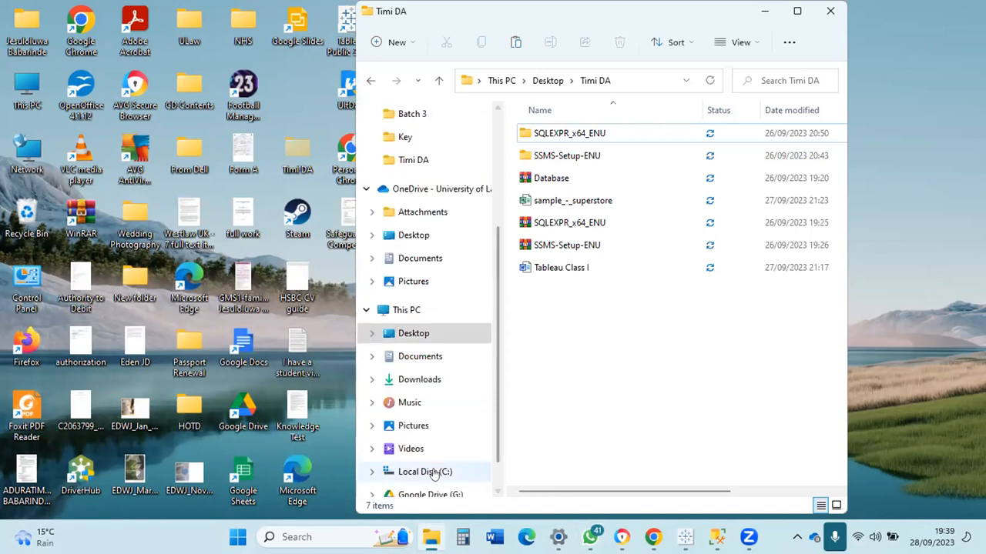
{"action": "left_click", "coordinate": [431, 472]}
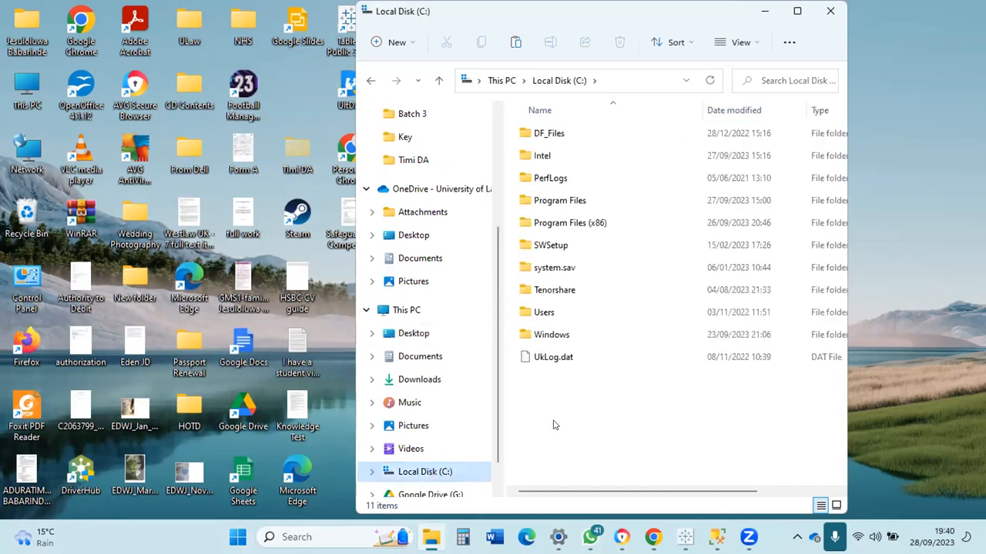
{"action": "right_click", "coordinate": [602, 362]}
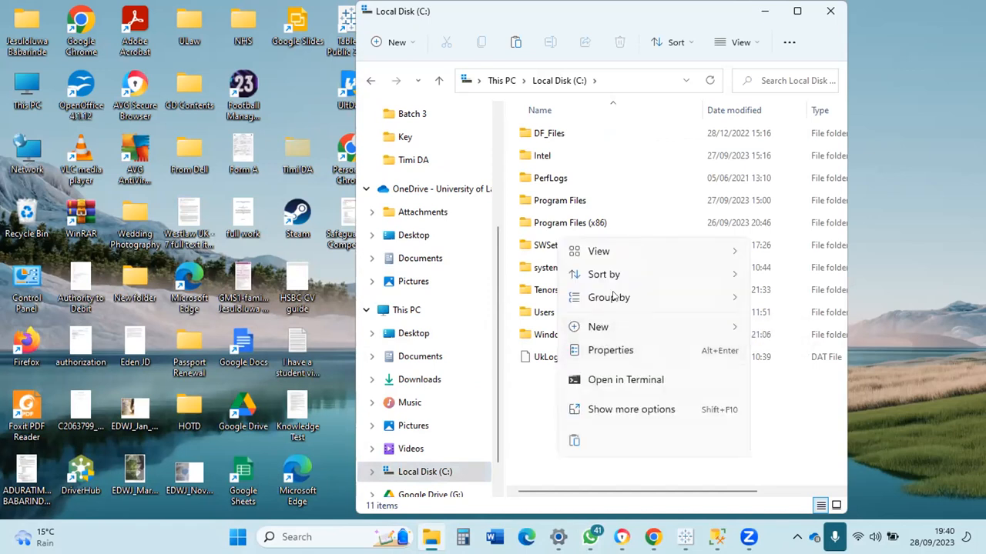
{"action": "left_click", "coordinate": [573, 441]}
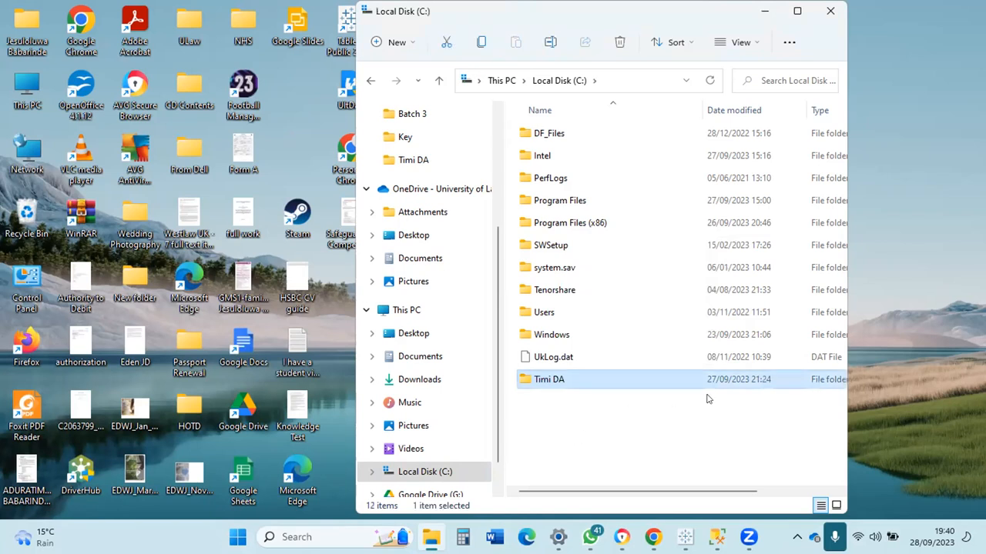
{"action": "double_click", "coordinate": [593, 384]}
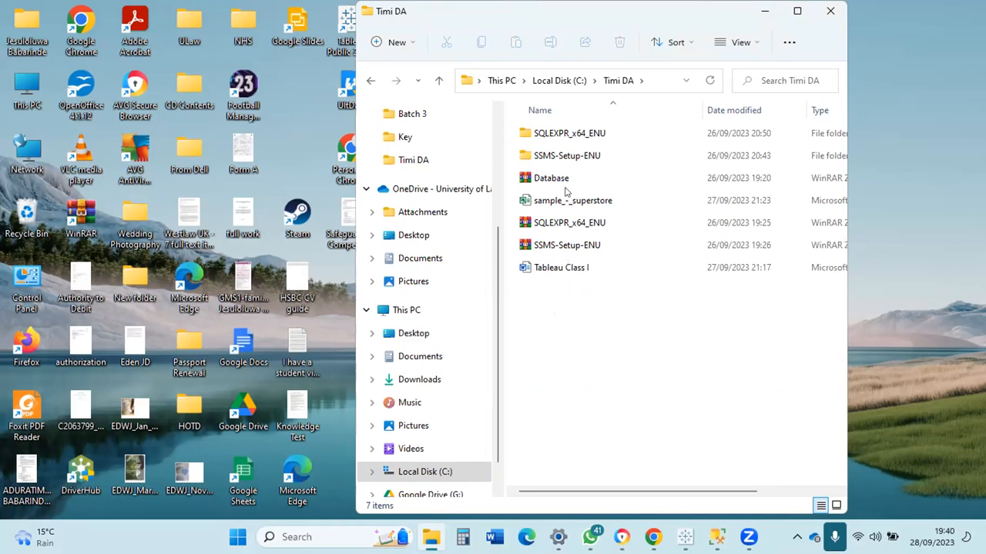
Extract the Database archive into a Database subfolder of the course folder, close WinRAR and open the extracted folder
{"action": "left_click", "coordinate": [552, 178]}
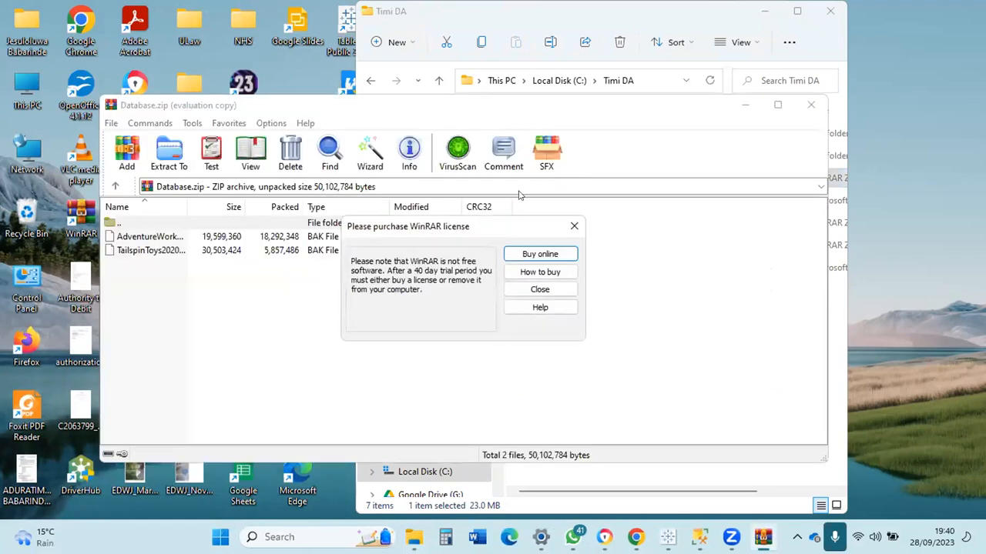
{"action": "left_click", "coordinate": [573, 228]}
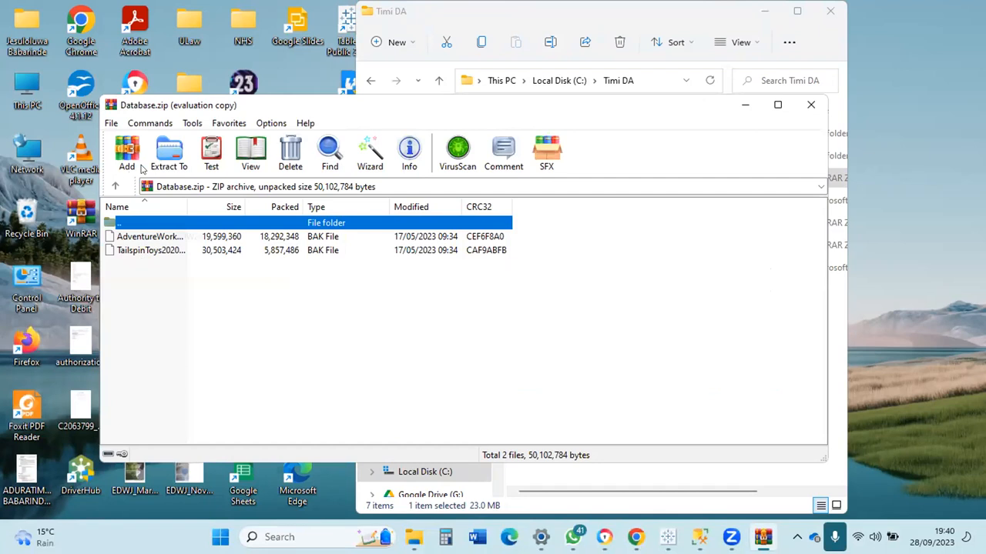
{"action": "left_click", "coordinate": [171, 145]}
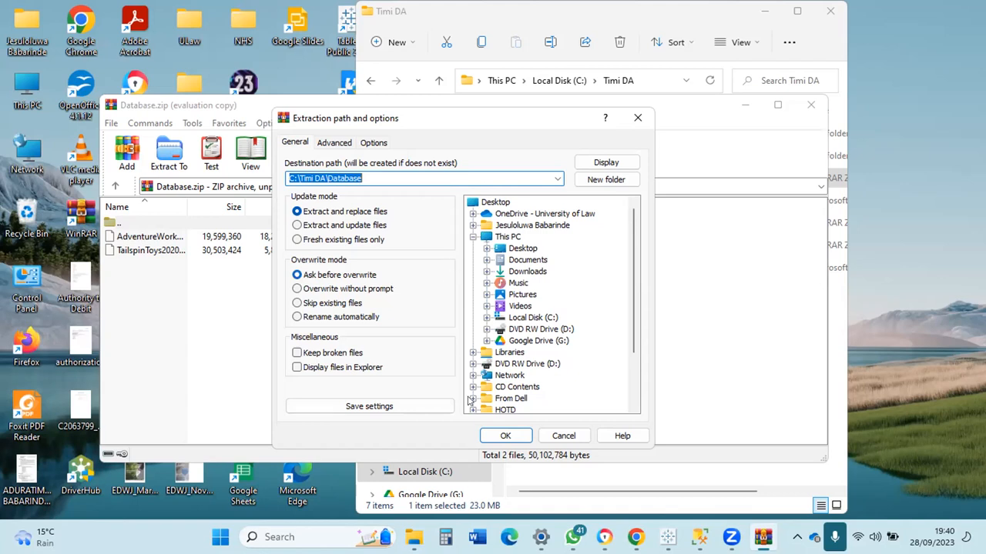
{"action": "left_click", "coordinate": [489, 436]}
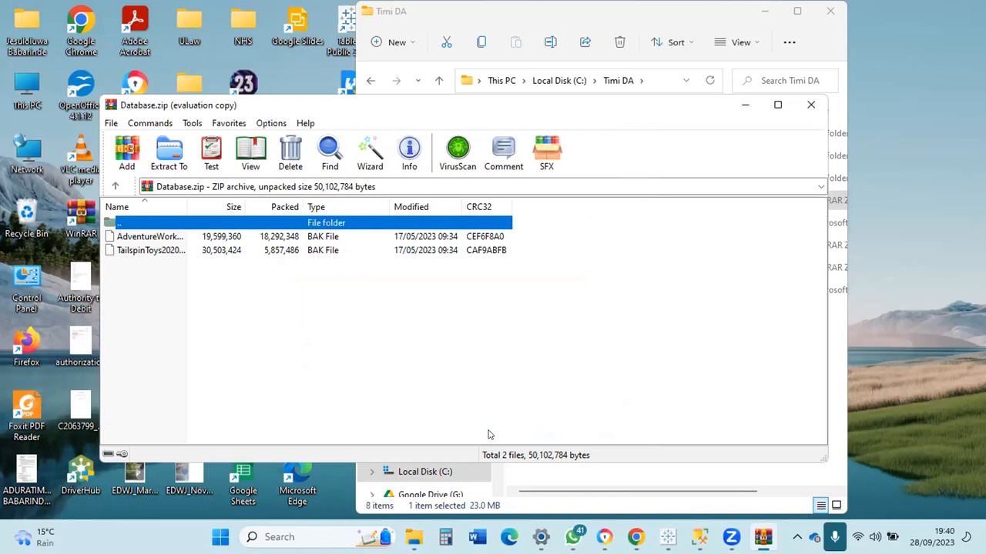
{"action": "left_click", "coordinate": [810, 108]}
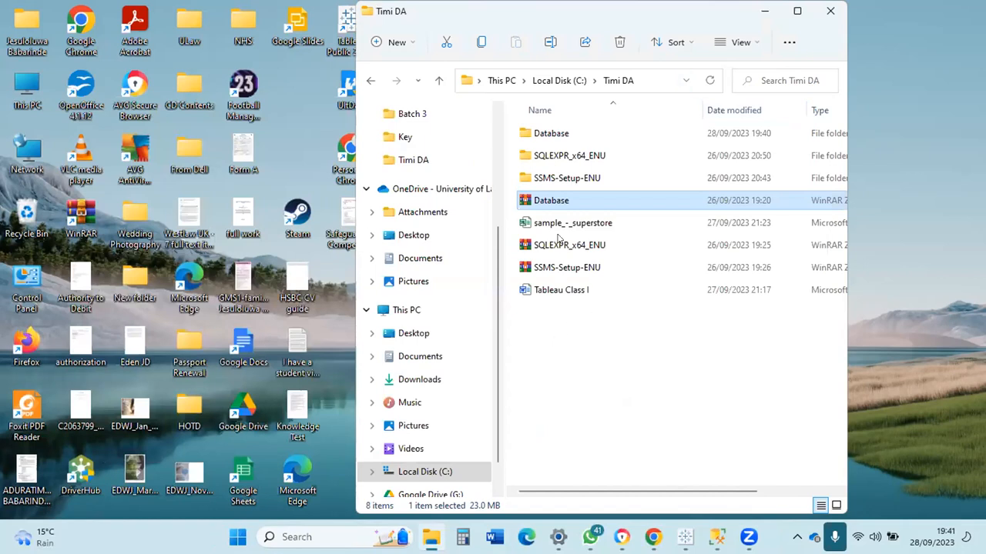
{"action": "left_click", "coordinate": [566, 135]}
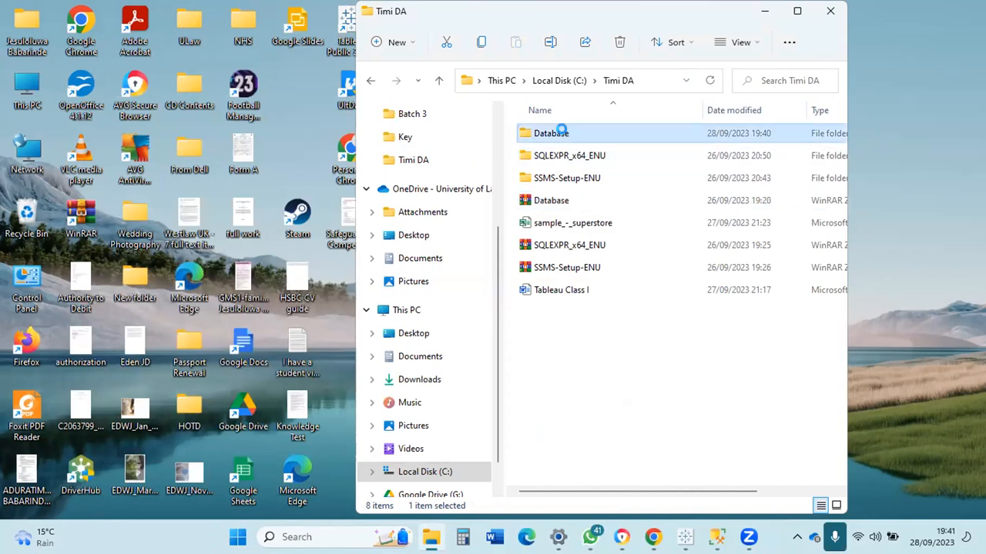
{"action": "double_click", "coordinate": [566, 135]}
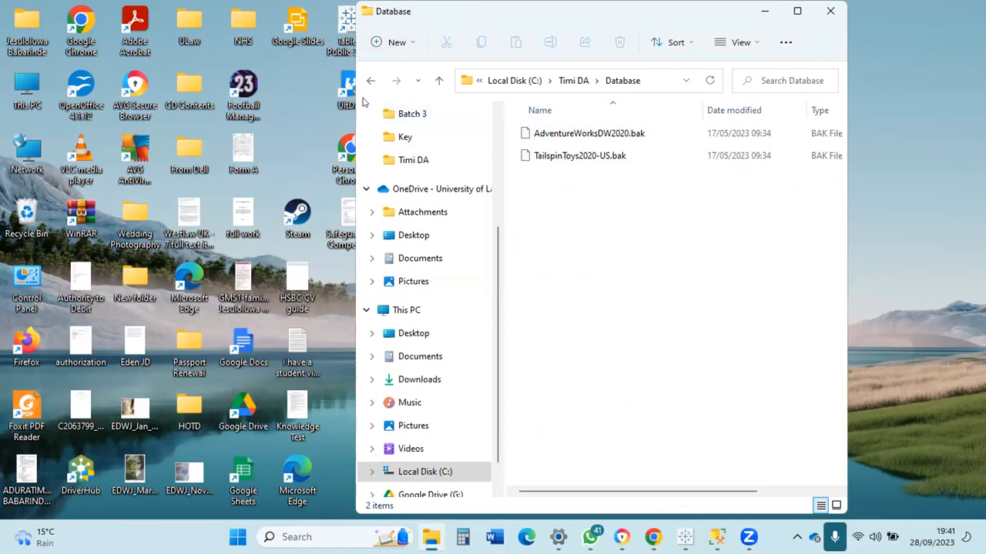
{"action": "left_click", "coordinate": [894, 71]}
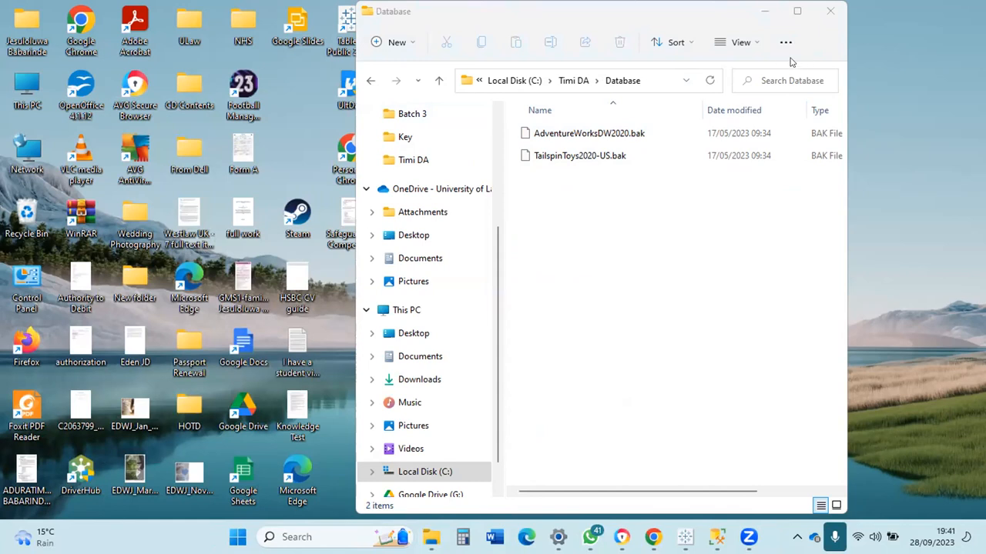
{"action": "left_click", "coordinate": [827, 101]}
{"action": "left_click", "coordinate": [824, 157]}
{"action": "left_click", "coordinate": [890, 83]}
{"action": "left_click", "coordinate": [817, 66]}
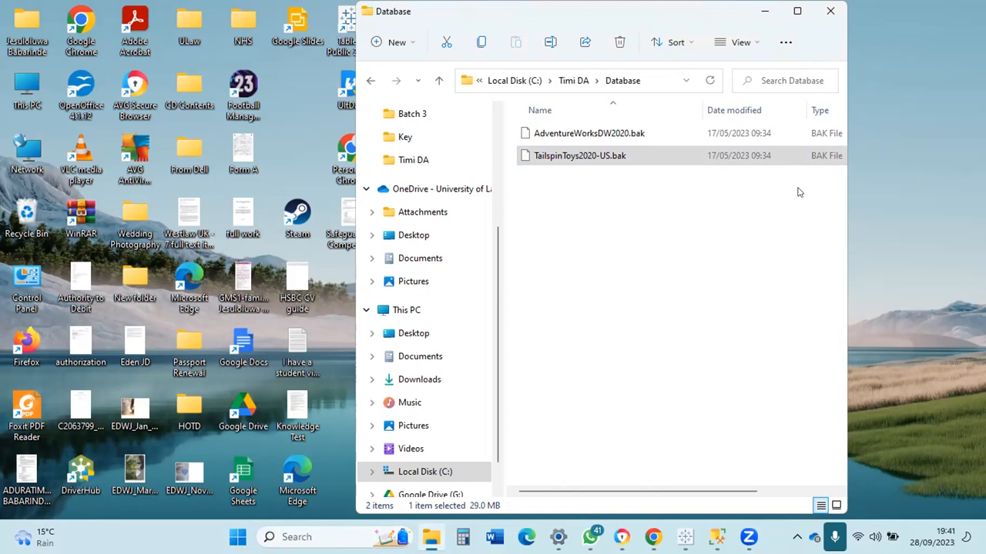
{"action": "left_click", "coordinate": [616, 274]}
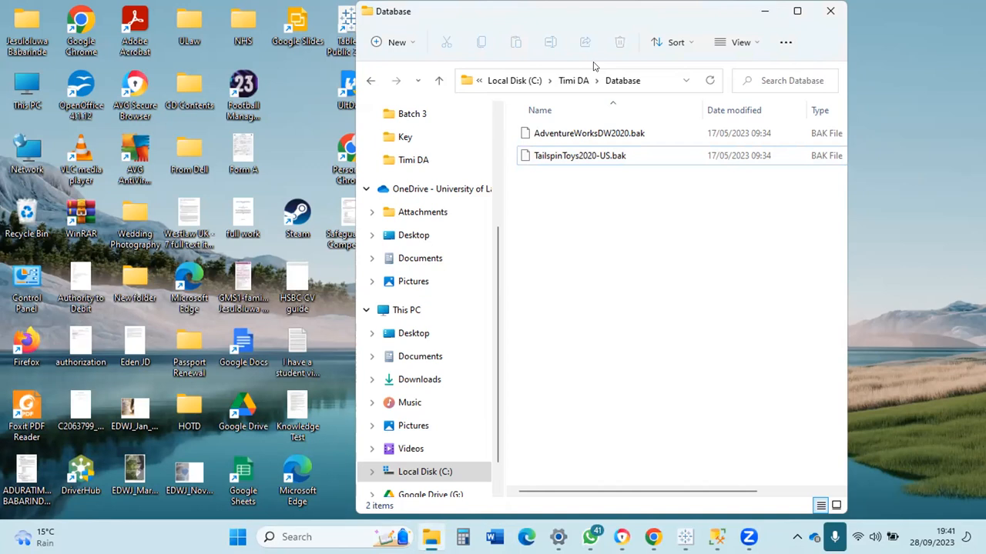
Minimise the file window, switch to the connected SQL Server Management Studio window and close its empty duplicate windows
{"action": "left_click", "coordinate": [765, 12]}
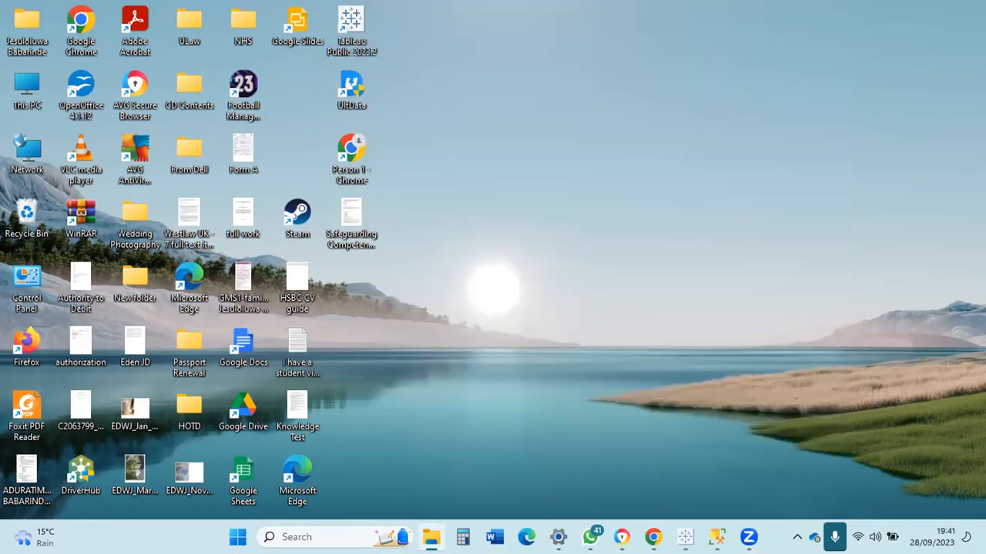
{"action": "mouse_move", "coordinate": [707, 535]}
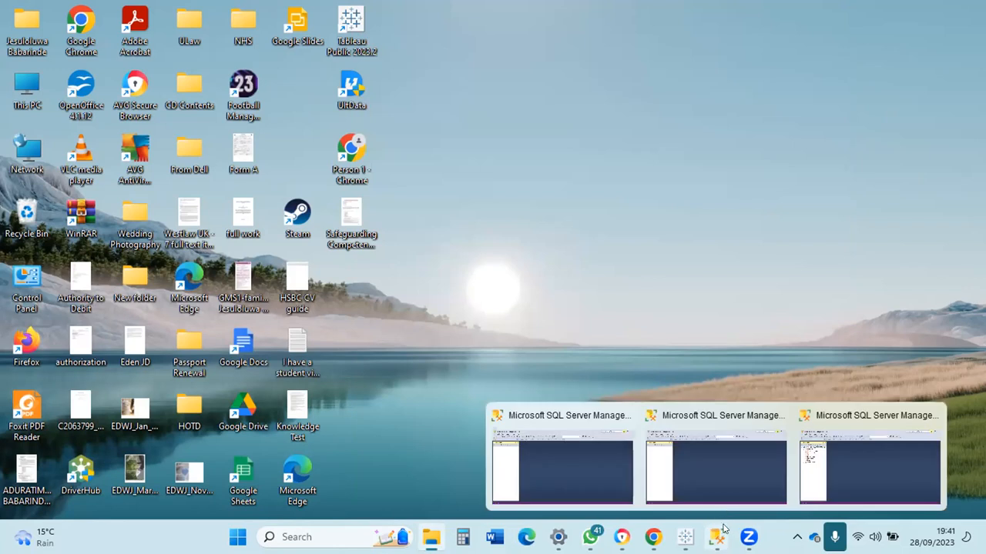
{"action": "left_click", "coordinate": [865, 484]}
{"action": "key", "text": "super+Up"}
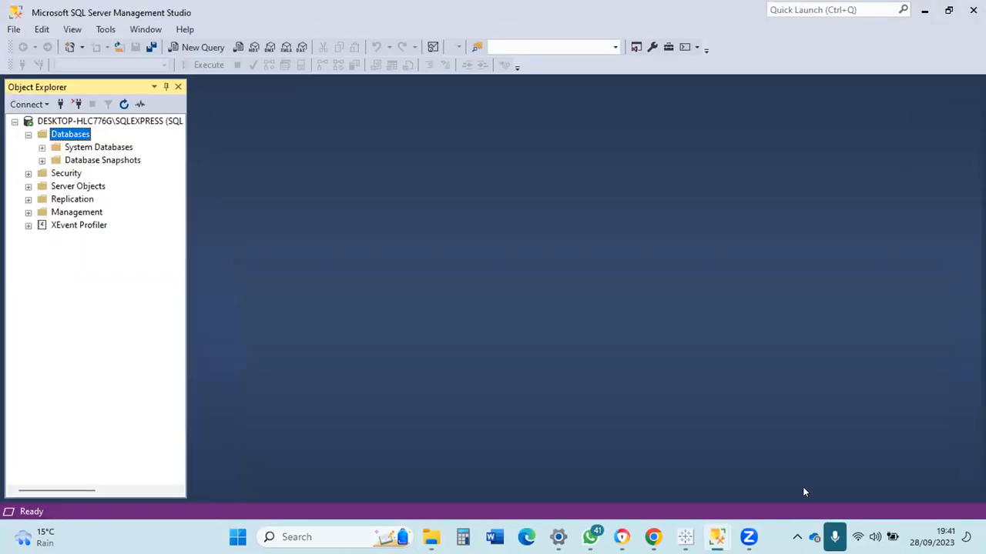
{"action": "mouse_move", "coordinate": [708, 525]}
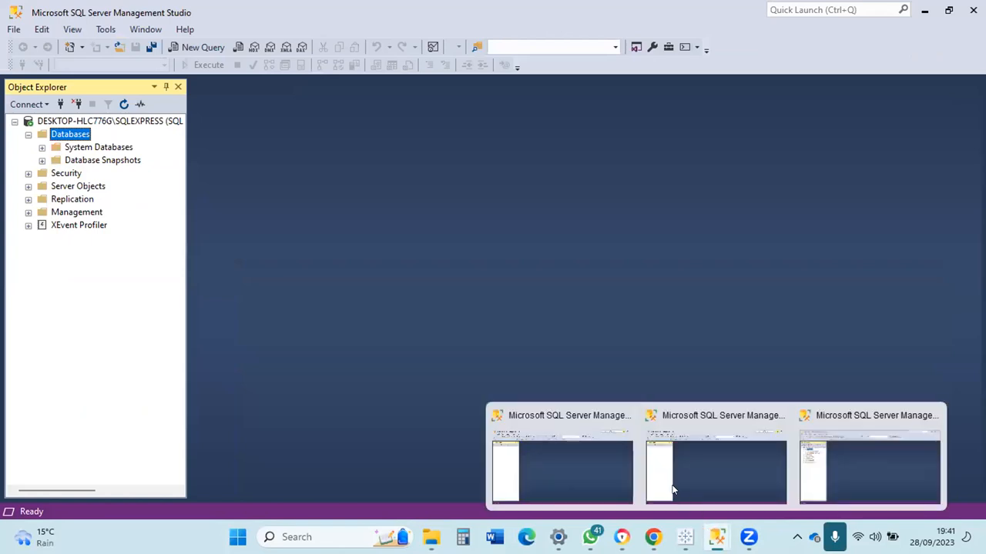
{"action": "left_click", "coordinate": [625, 418]}
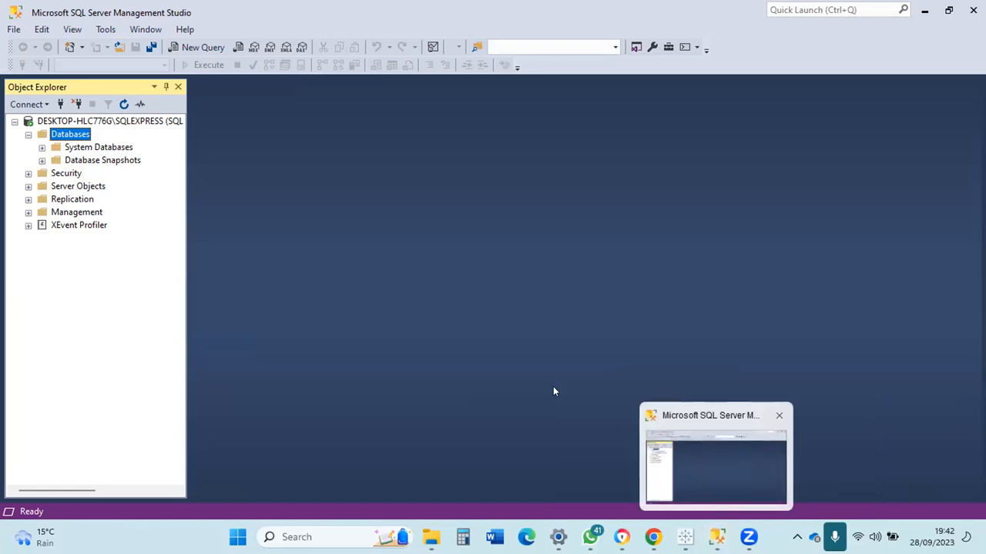
Start a database restore on the SQLEXPRESS instance with Device as the source, and open the browser for adding a backup file
{"action": "right_click", "coordinate": [60, 137]}
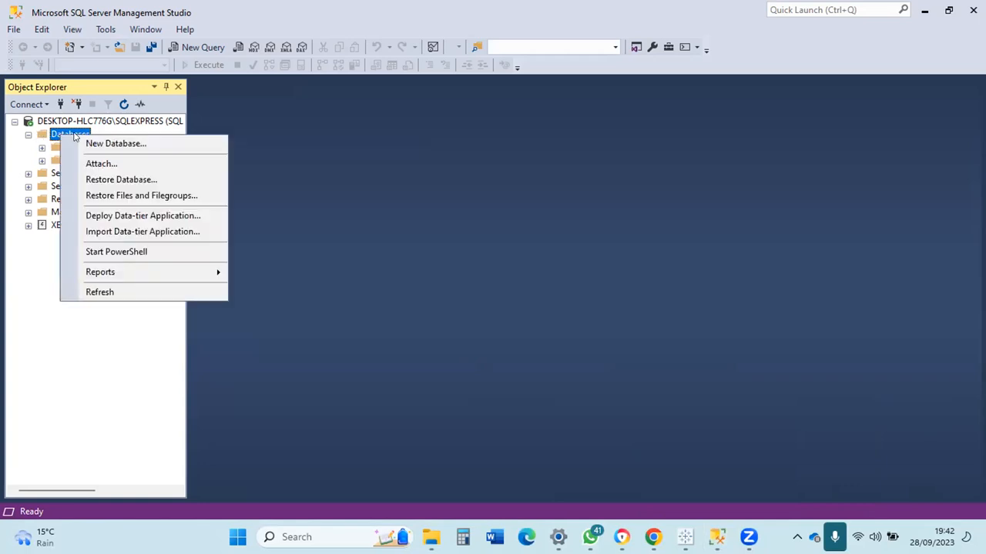
{"action": "left_click", "coordinate": [111, 179]}
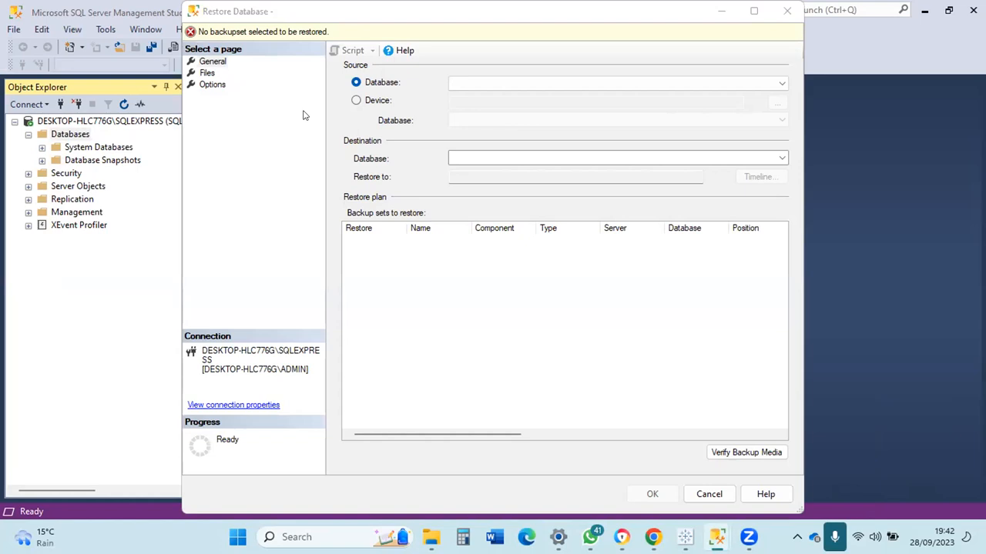
{"action": "left_click", "coordinate": [355, 101]}
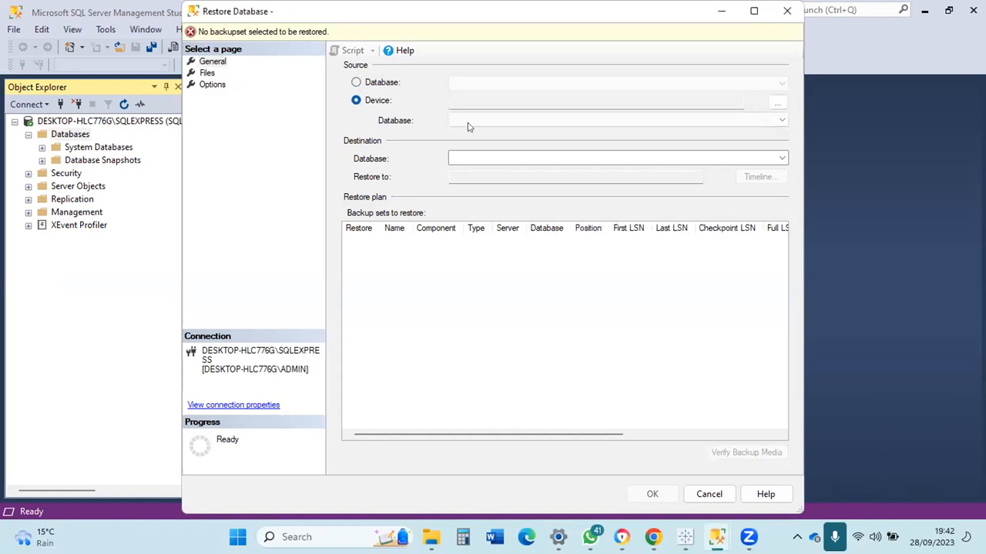
{"action": "left_click", "coordinate": [776, 103]}
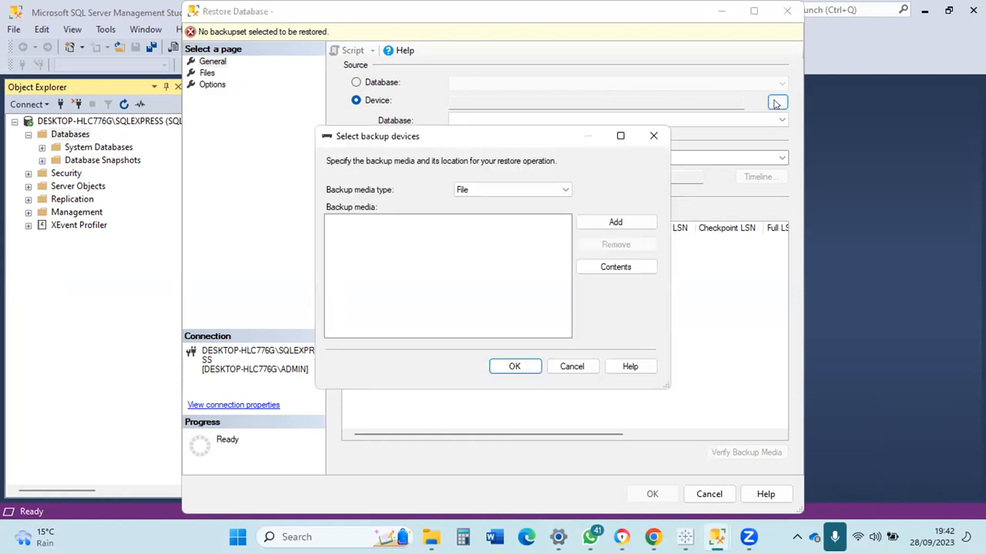
{"action": "left_click", "coordinate": [606, 223]}
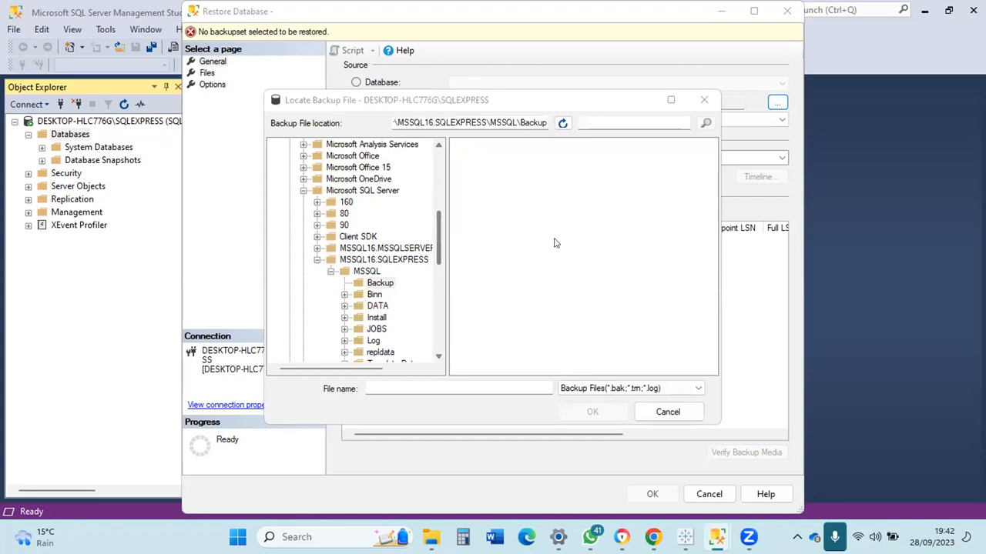
Add AdventureWorksDW2020.bak from the Database subfolder of the course folder on C: as the backup media and accept it
{"action": "left_click_drag", "start_coordinate": [441, 229], "coordinate": [443, 146]}
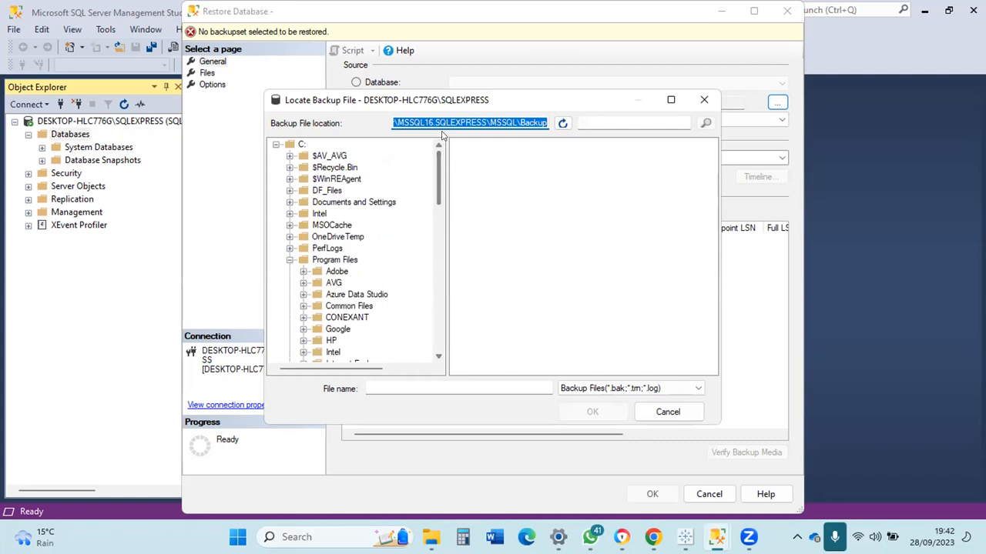
{"action": "double_click", "coordinate": [290, 146]}
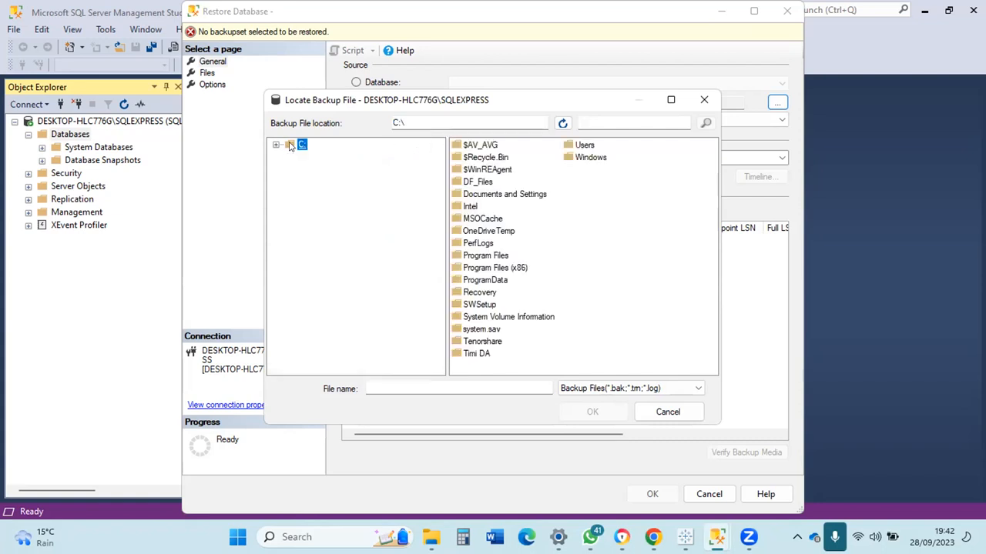
{"action": "left_click", "coordinate": [473, 353]}
{"action": "double_click", "coordinate": [470, 354]}
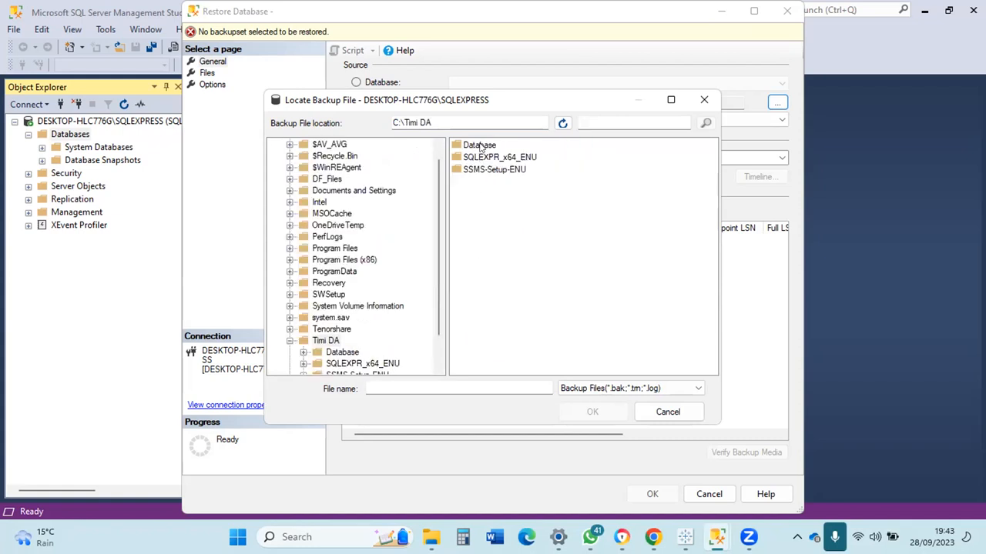
{"action": "left_click", "coordinate": [480, 147]}
{"action": "double_click", "coordinate": [480, 146]}
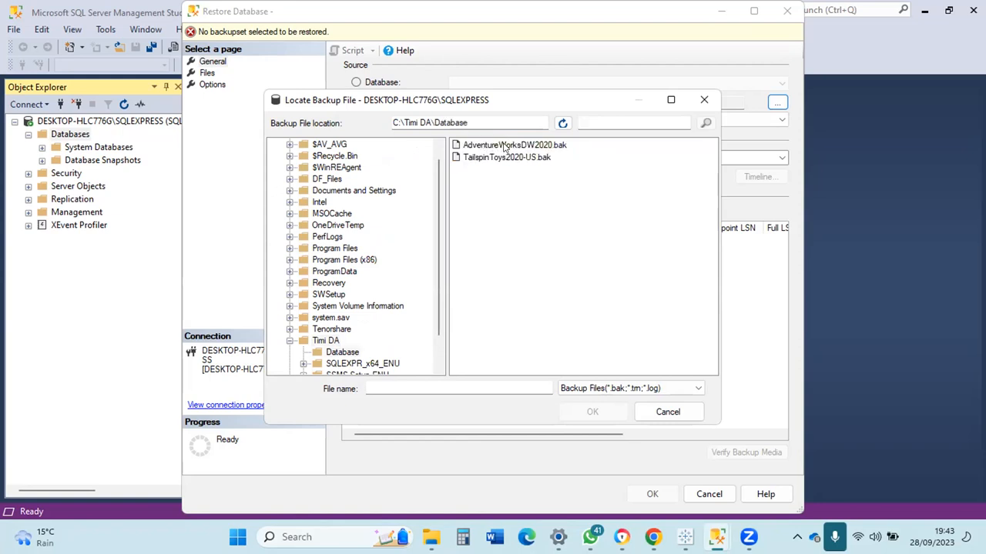
{"action": "left_click", "coordinate": [456, 147]}
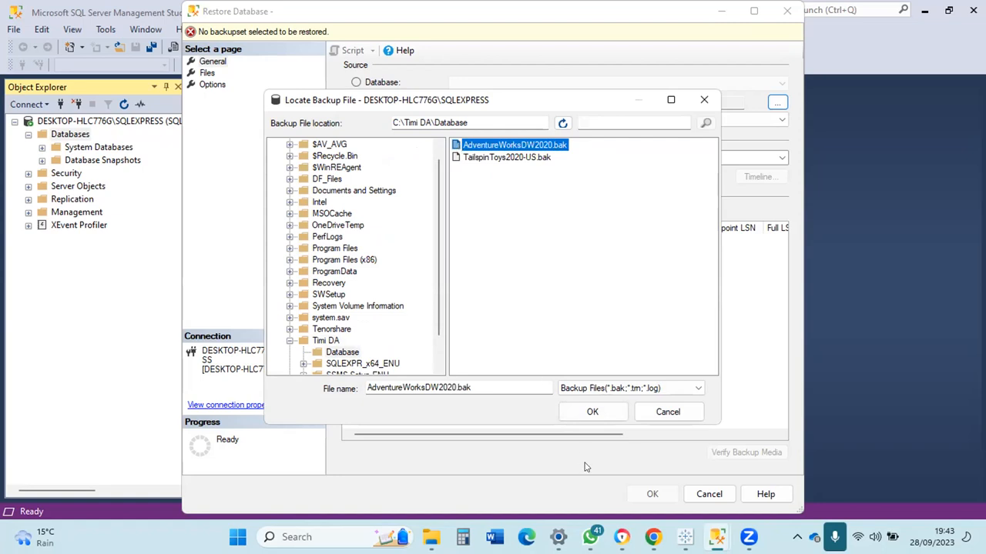
{"action": "left_click", "coordinate": [585, 417]}
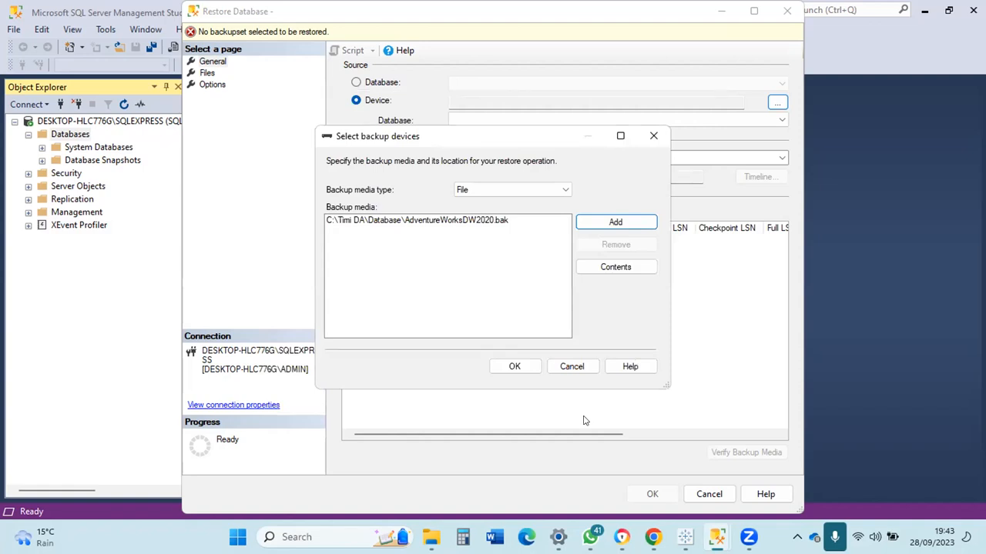
{"action": "left_click", "coordinate": [515, 366]}
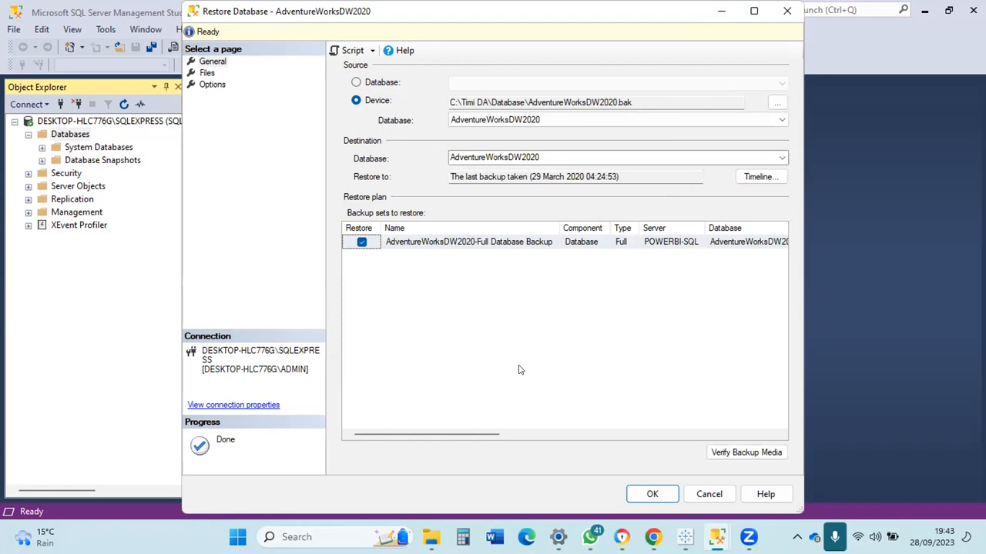
Run the AdventureWorksDW2020 restore, then expand the restored database and its Tables folder in Object Explorer
{"action": "left_click", "coordinate": [653, 494]}
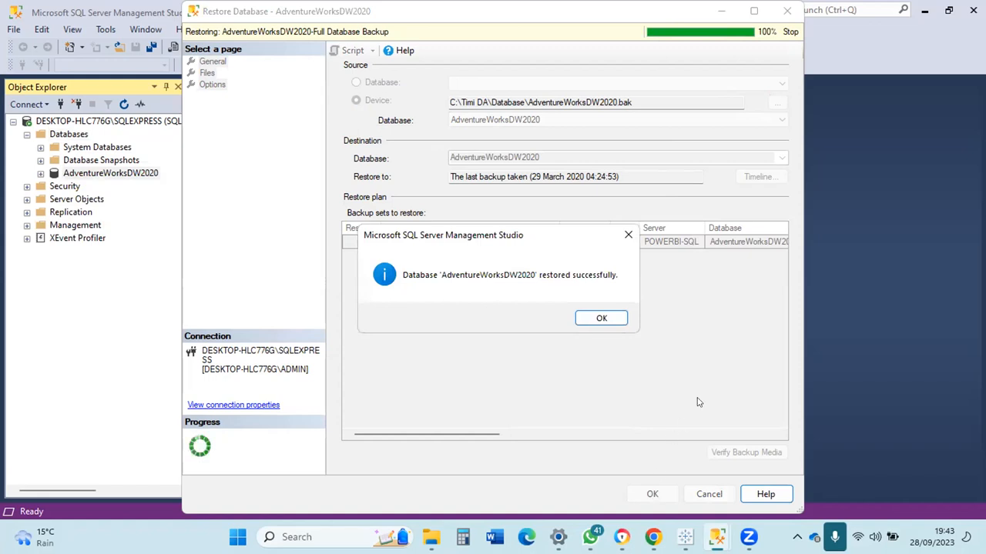
{"action": "left_click", "coordinate": [593, 316]}
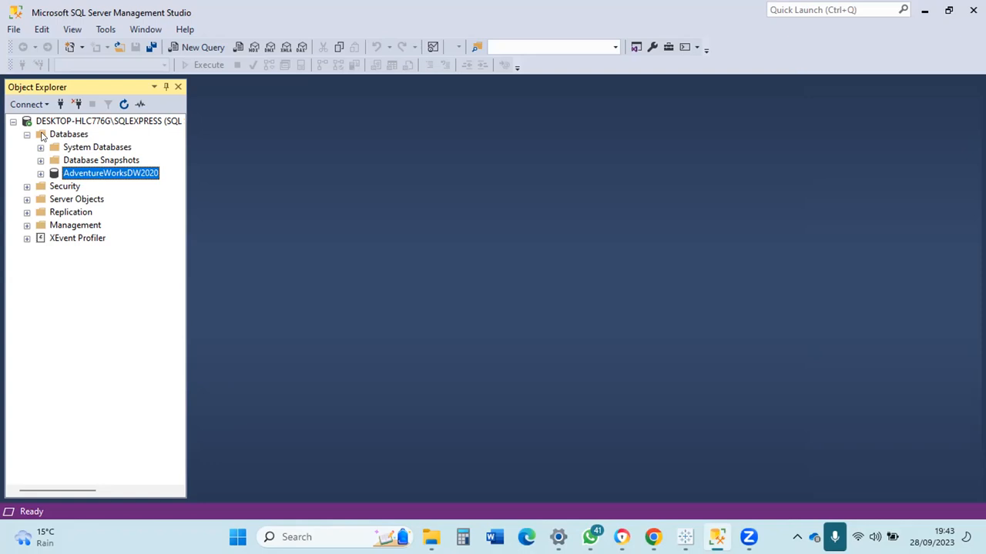
{"action": "left_click", "coordinate": [40, 173]}
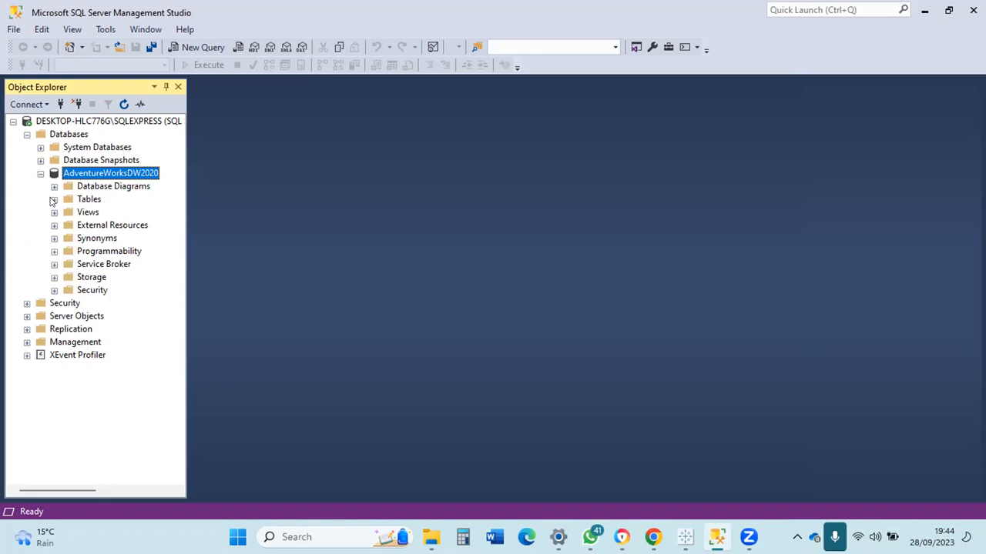
{"action": "left_click", "coordinate": [54, 200]}
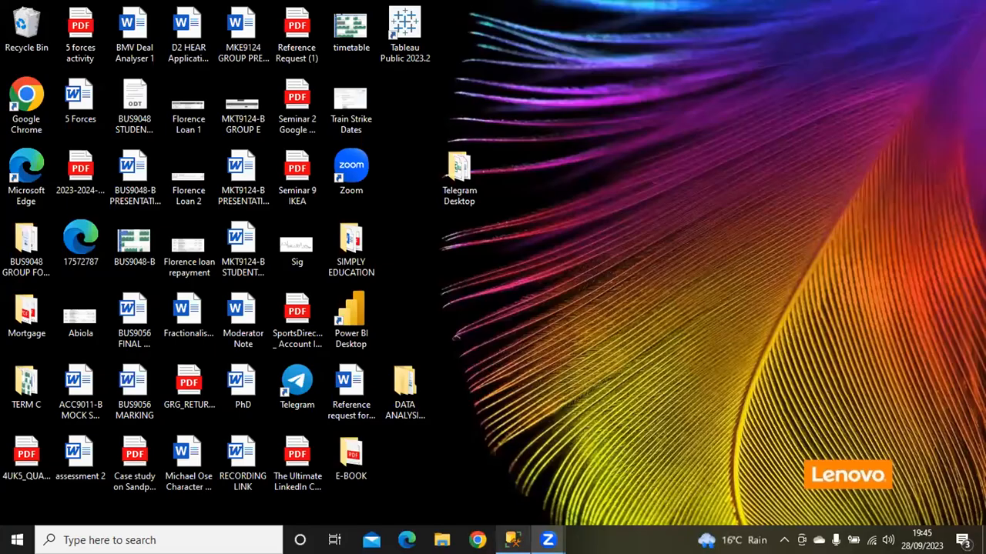
Launch SQL Server Management Studio from the Microsoft SQL Server Tools 19 program group
{"action": "mouse_move", "coordinate": [512, 540]}
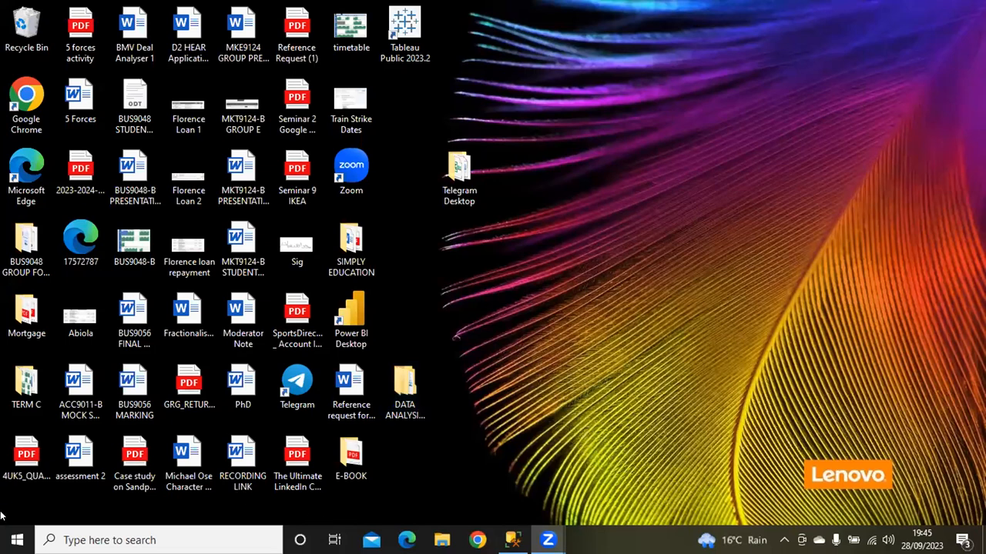
{"action": "left_click", "coordinate": [17, 541]}
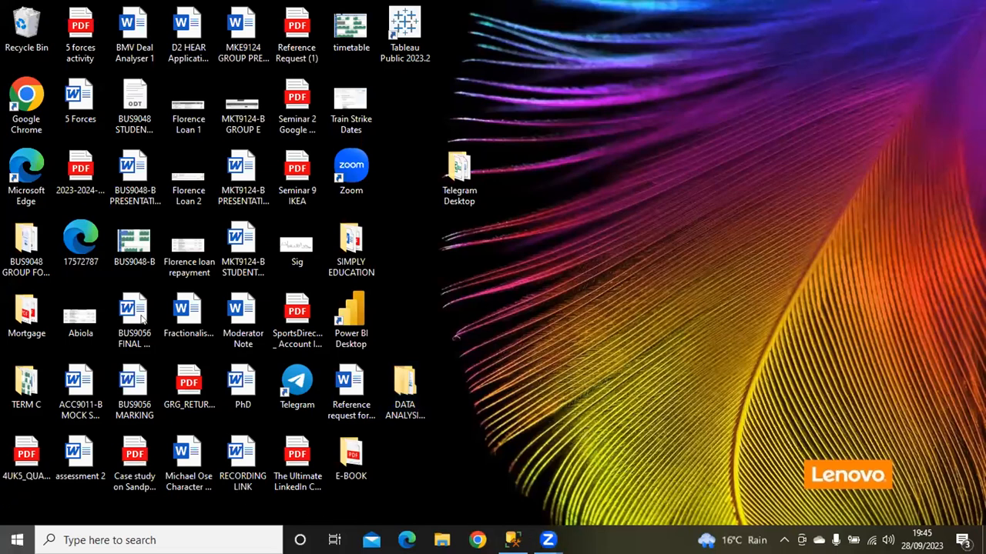
{"action": "scroll", "coordinate": [161, 385], "scroll_direction": "down", "scroll_amount": 5}
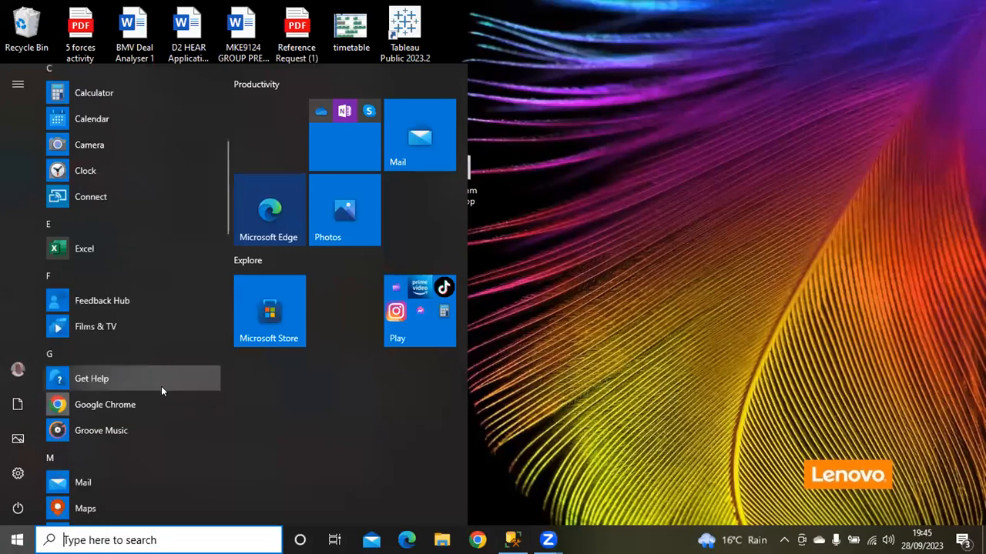
{"action": "scroll", "coordinate": [84, 414], "scroll_direction": "down", "scroll_amount": 2}
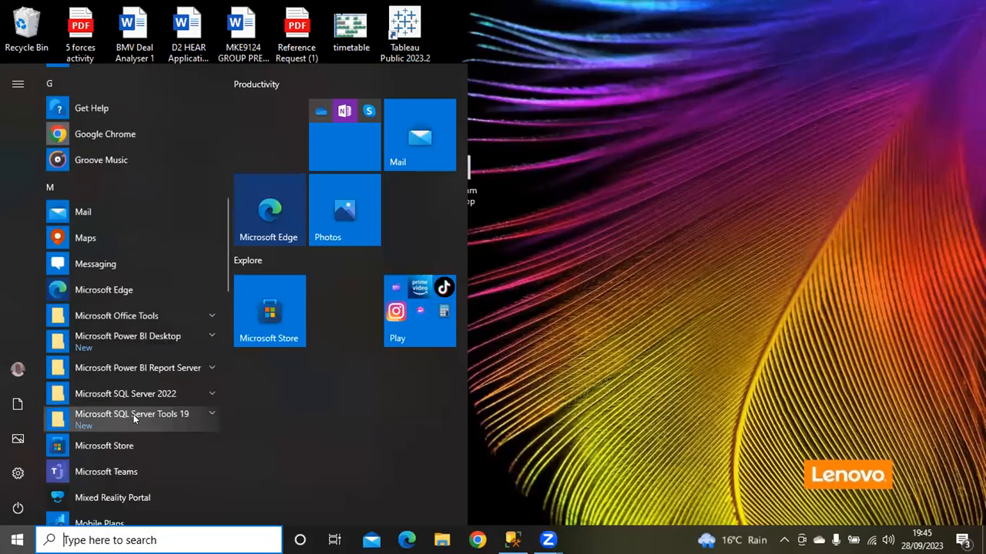
{"action": "left_click", "coordinate": [210, 415]}
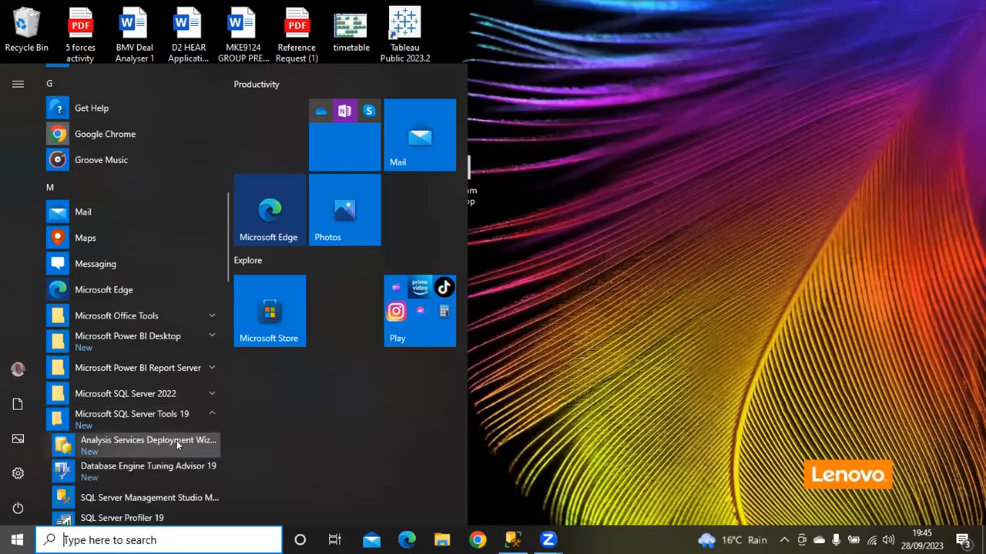
{"action": "scroll", "coordinate": [117, 425], "scroll_direction": "down", "scroll_amount": 1}
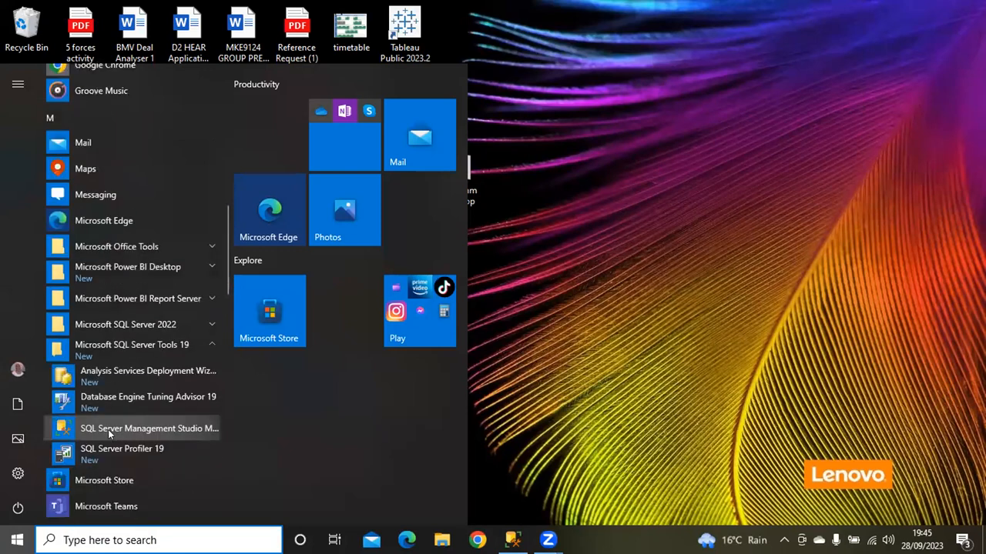
{"action": "left_click", "coordinate": [155, 428]}
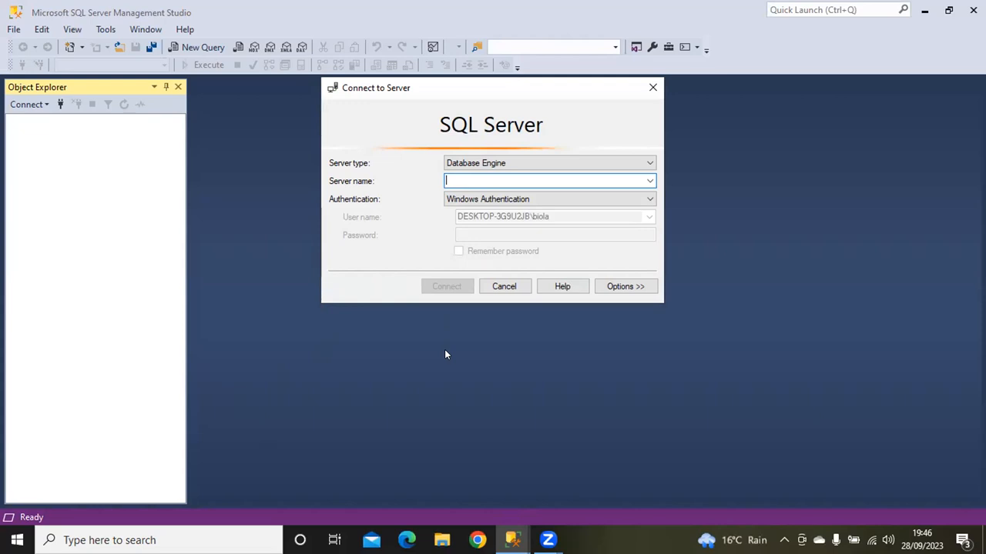
Enter DESKTOP-3G9U2JB\SQLEXPRESS as the server name for the Database Engine connection and select the whole entry
{"action": "type", "text": "DE"}
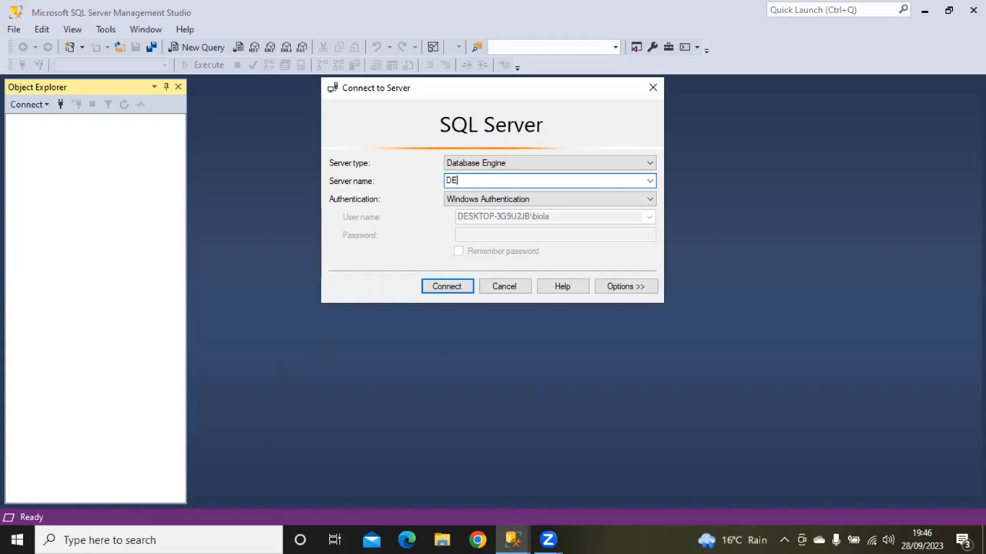
{"action": "type", "text": "SKTOP-3G9U2JB"}
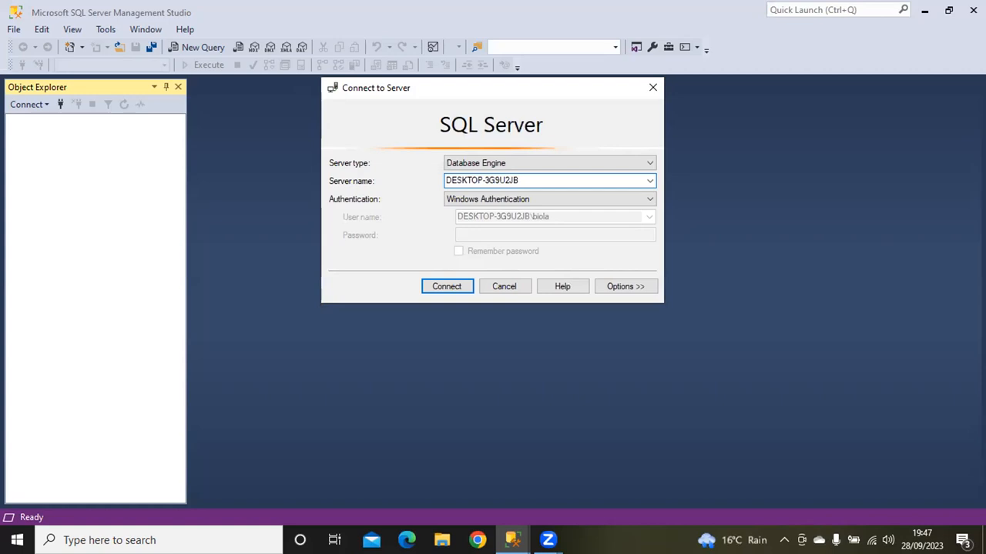
{"action": "type", "text": "//"}
{"action": "key", "text": "BackSpace"}
{"action": "key", "text": "BackSpace"}
{"action": "type", "text": "\\SQLEXPREE"}
{"action": "key", "text": "BackSpace"}
{"action": "type", "text": "SS"}
{"action": "left_click_drag", "start_coordinate": [585, 179], "coordinate": [445, 173]}
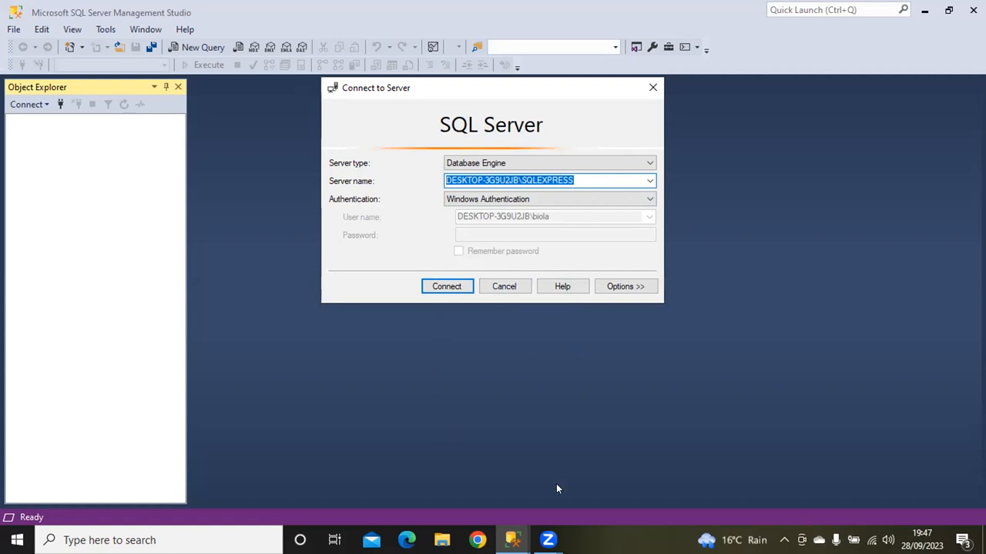
{"action": "left_click", "coordinate": [17, 541]}
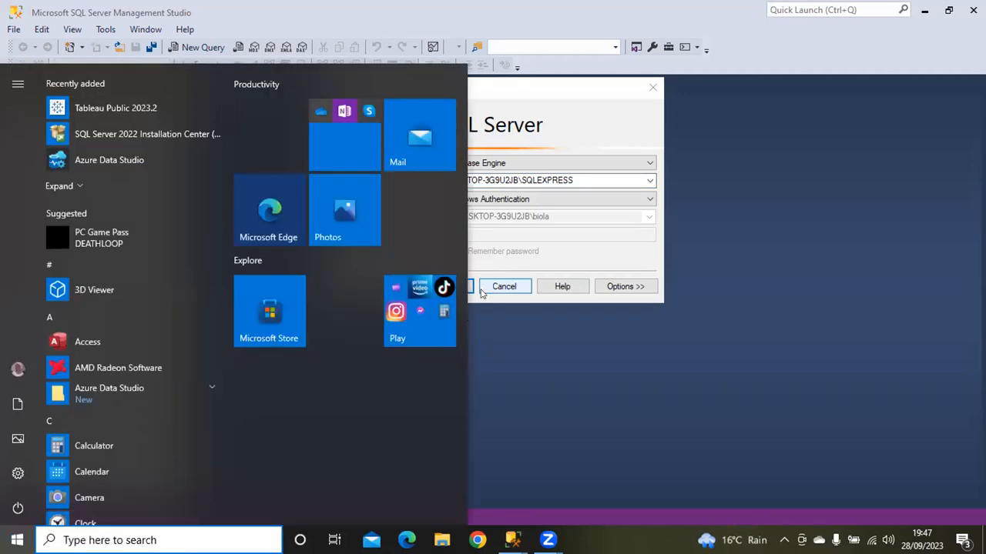
{"action": "left_click", "coordinate": [508, 323]}
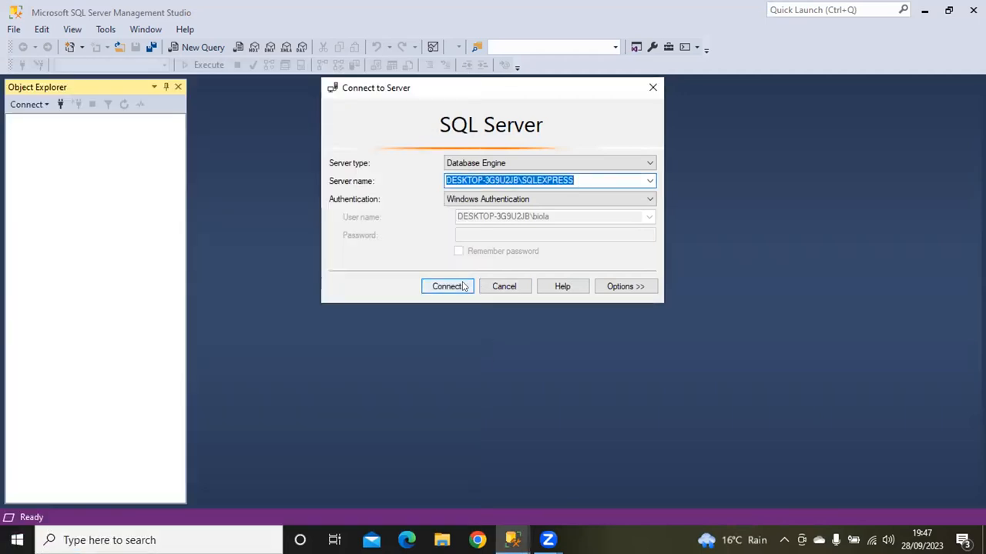
{"action": "key", "text": "super"}
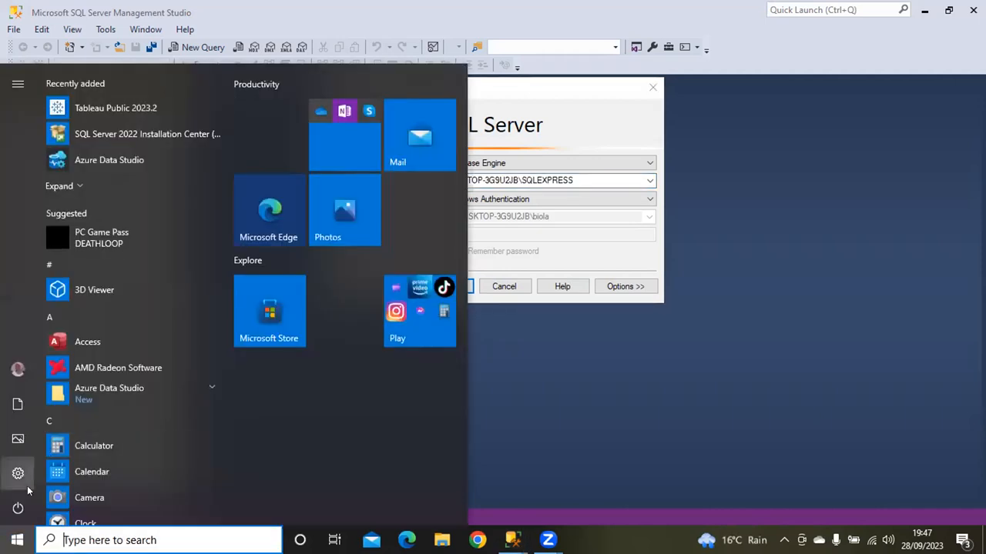
{"action": "left_click", "coordinate": [556, 479]}
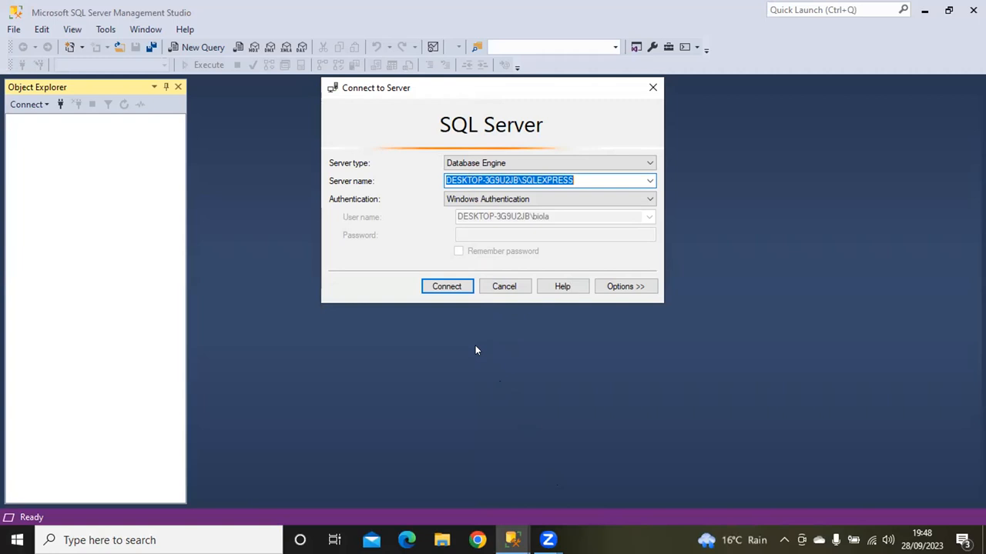
Try to connect to the SQLEXPRESS instance with Windows Authentication, dismiss the message and cancel the connection dialog
{"action": "left_click", "coordinate": [421, 288]}
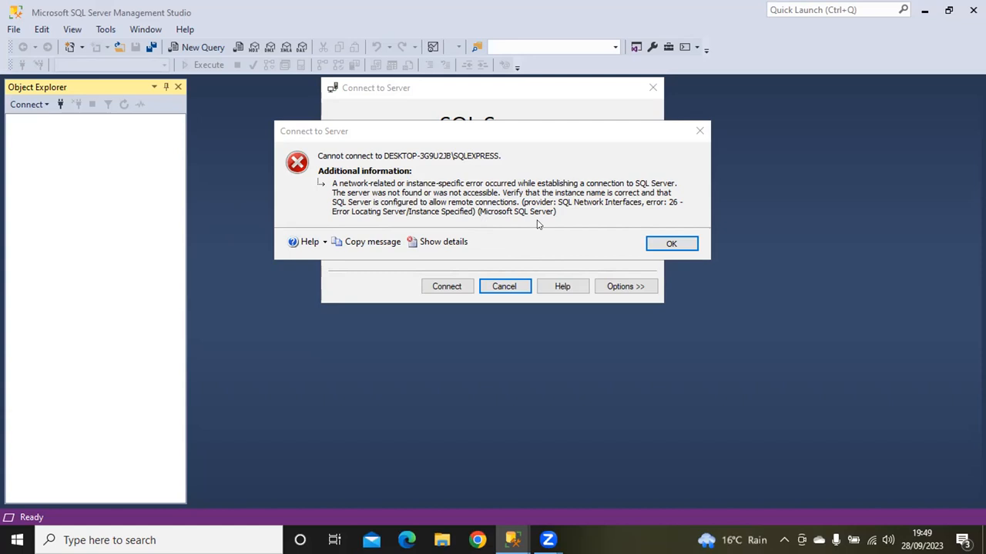
{"action": "left_click", "coordinate": [680, 241]}
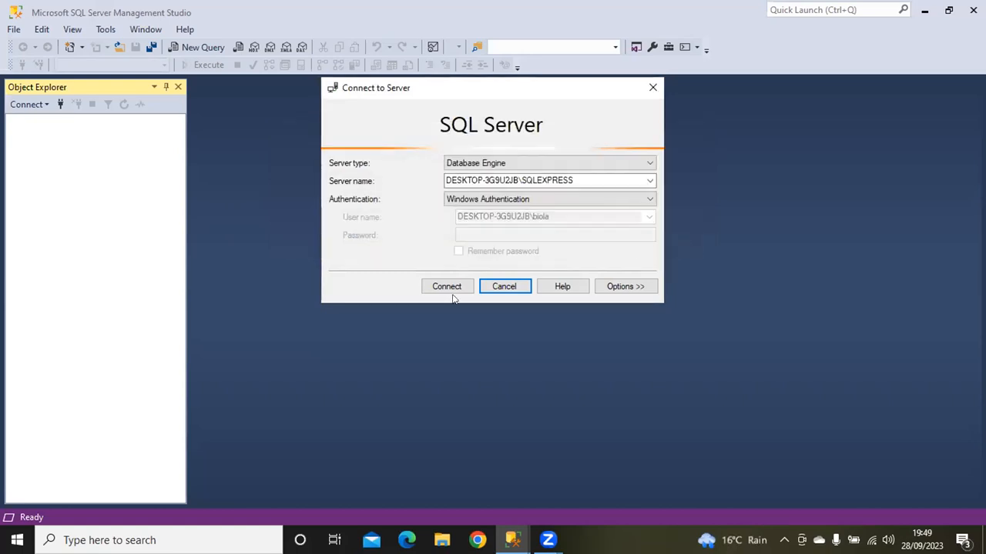
{"action": "left_click", "coordinate": [499, 289]}
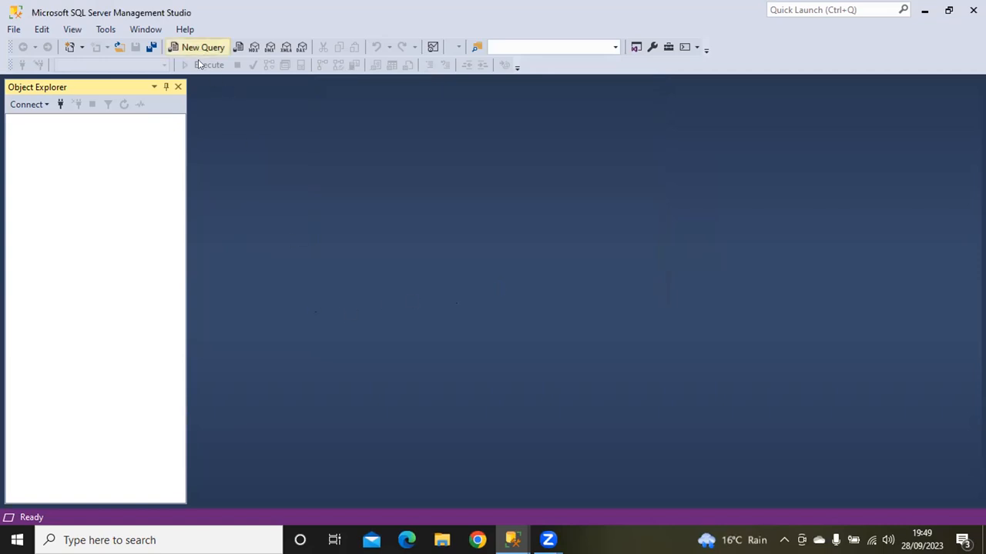
{"action": "left_click", "coordinate": [41, 103]}
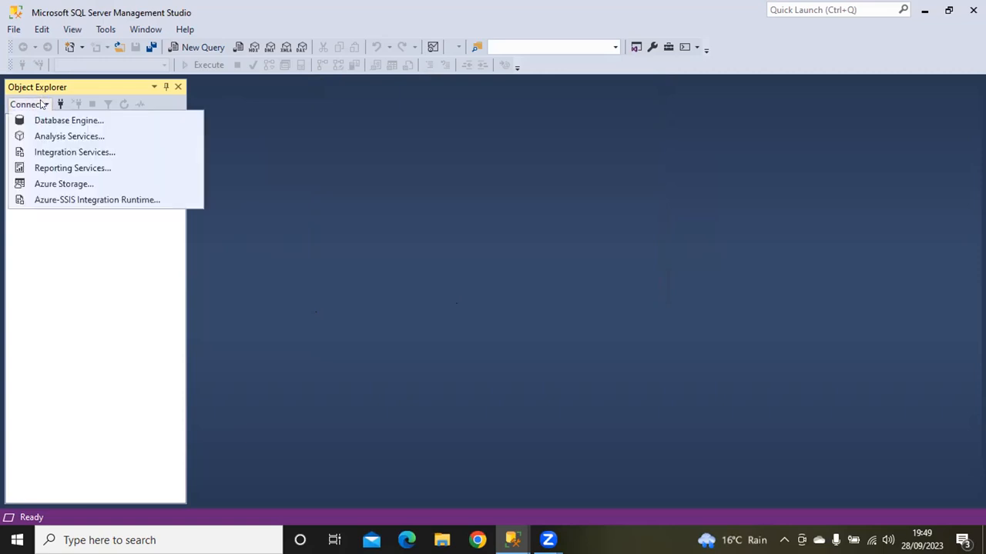
{"action": "left_click", "coordinate": [41, 103]}
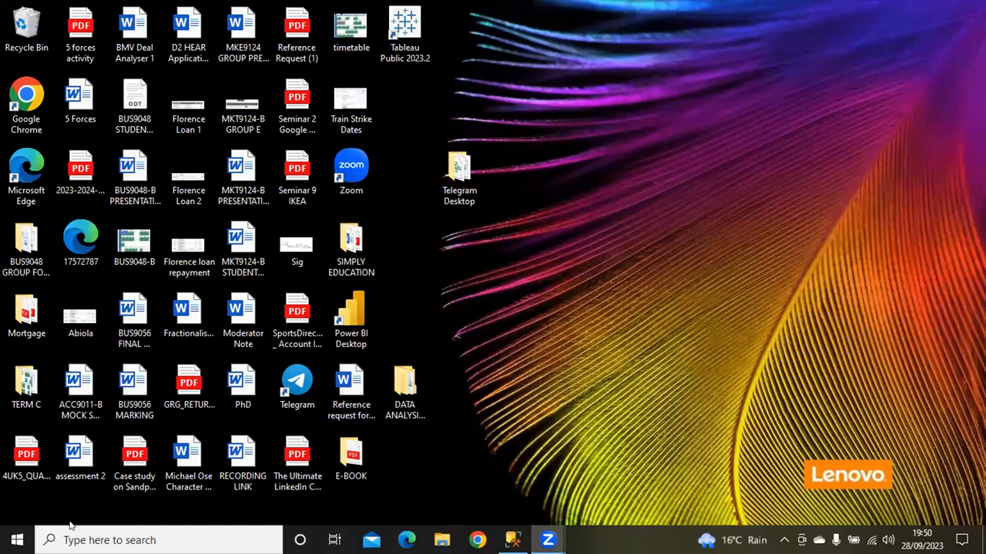
{"action": "key", "text": "super"}
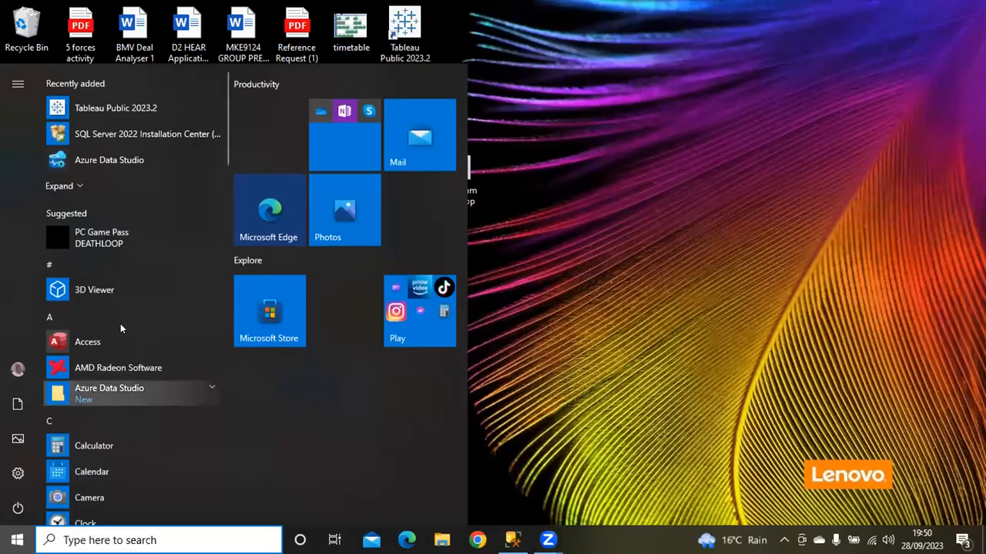
{"action": "scroll", "coordinate": [152, 329], "scroll_direction": "down", "scroll_amount": 1}
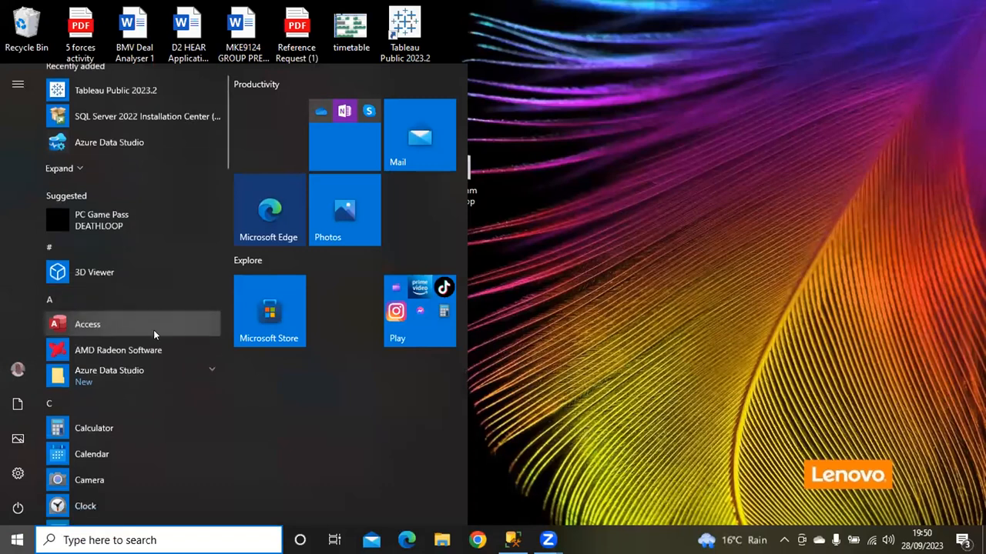
{"action": "scroll", "coordinate": [154, 330], "scroll_direction": "down", "scroll_amount": 3}
{"action": "scroll", "coordinate": [155, 329], "scroll_direction": "up", "scroll_amount": 2}
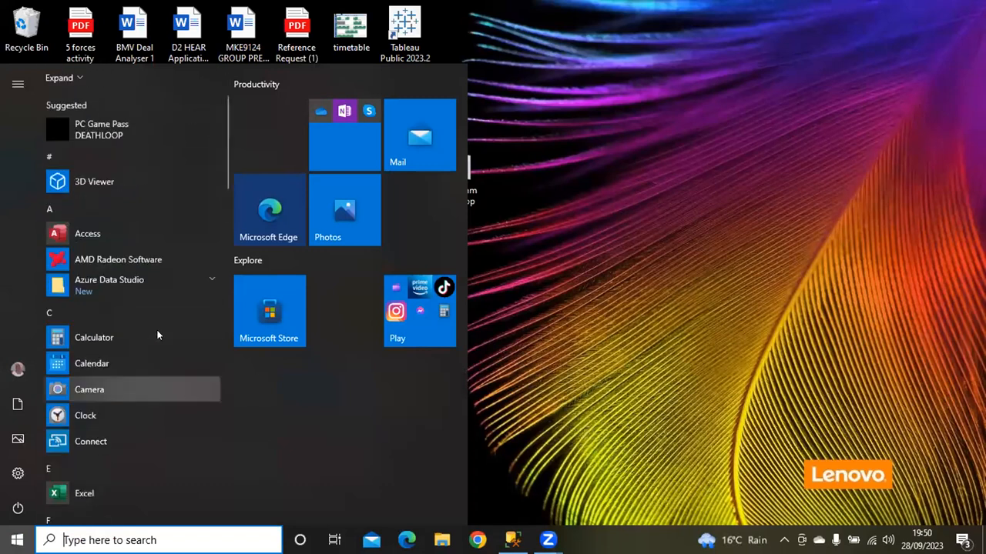
{"action": "scroll", "coordinate": [157, 335], "scroll_direction": "down", "scroll_amount": 8}
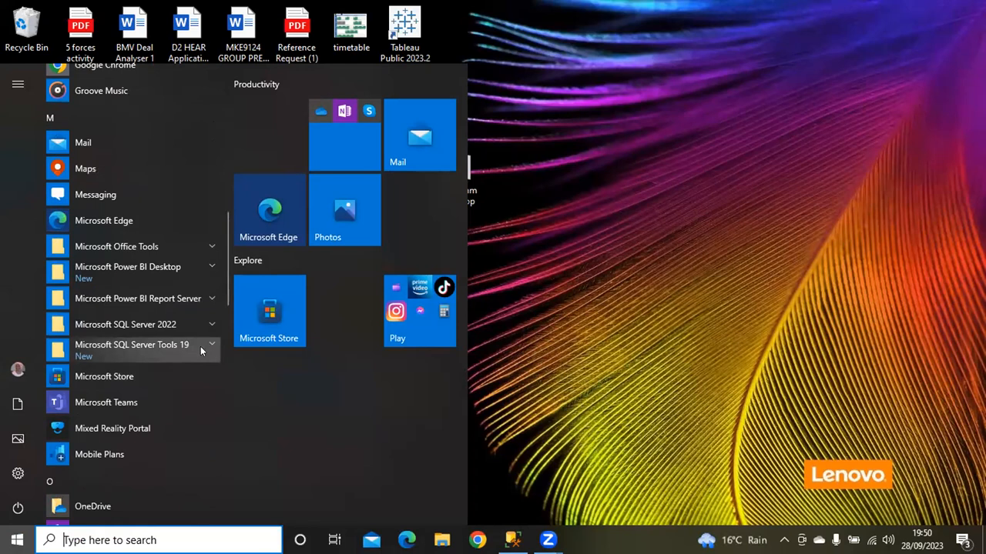
{"action": "left_click", "coordinate": [602, 357]}
Open the Telegram Desktop folder from the desktop and look inside its SSMS-Setup-ENU archive
{"action": "double_click", "coordinate": [462, 176]}
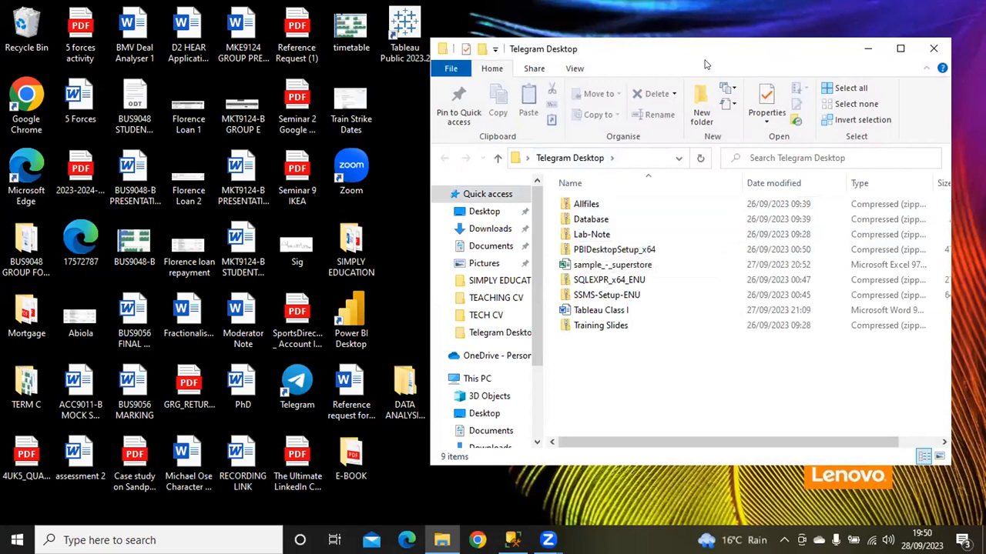
{"action": "left_click_drag", "start_coordinate": [704, 63], "coordinate": [275, 62]}
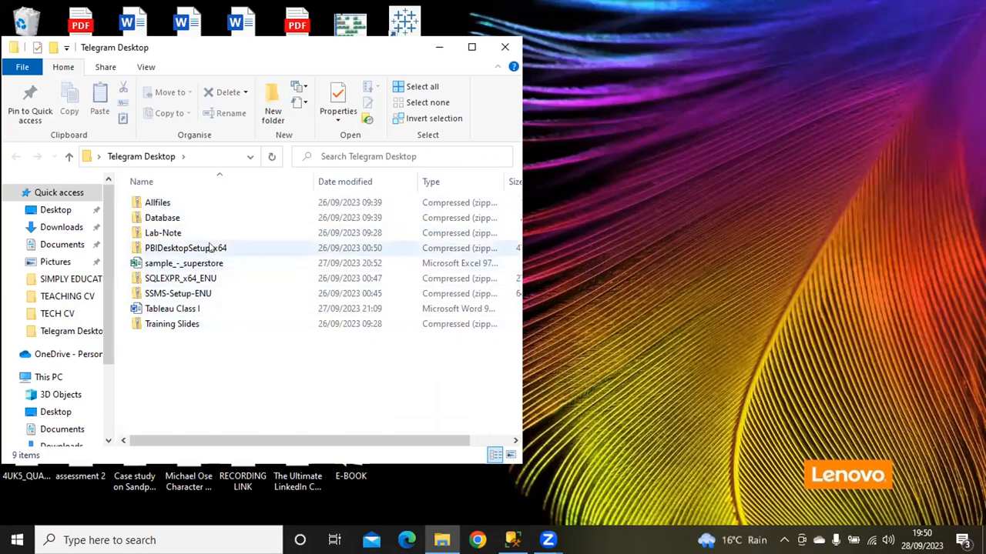
{"action": "left_click", "coordinate": [168, 296]}
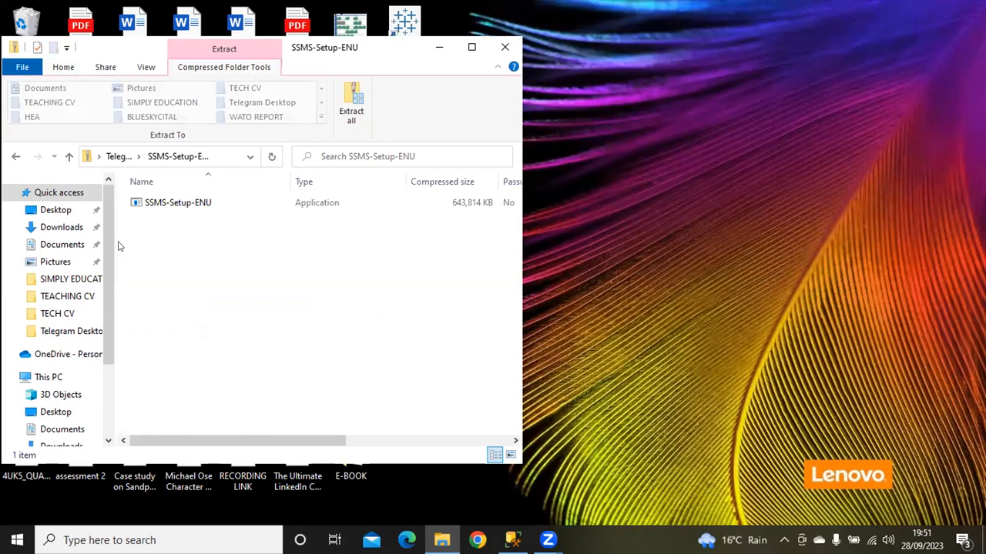
{"action": "left_click", "coordinate": [176, 205]}
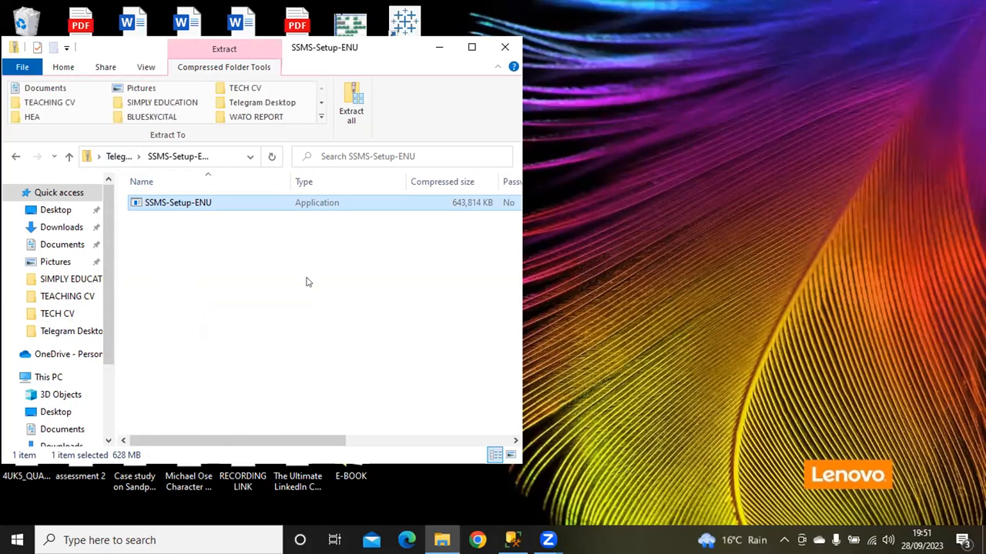
Return to the Telegram Desktop folder and select all of its files
{"action": "left_click", "coordinate": [116, 156]}
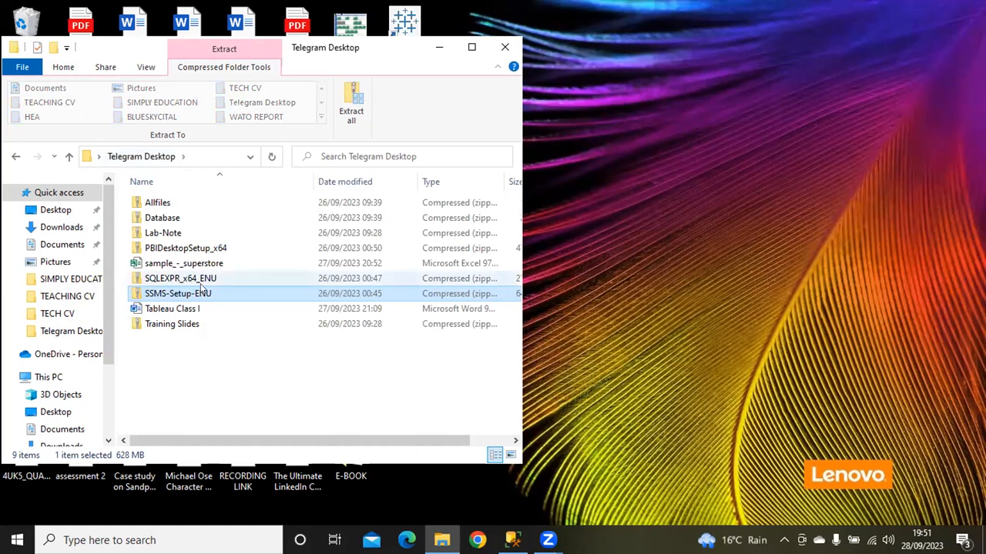
{"action": "left_click", "coordinate": [157, 204]}
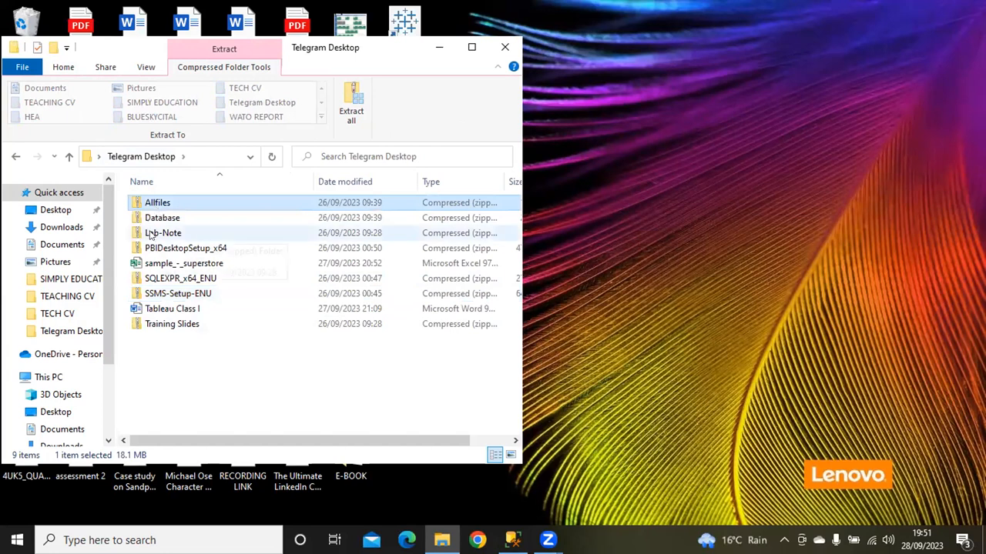
{"action": "key", "text": "ctrl+a"}
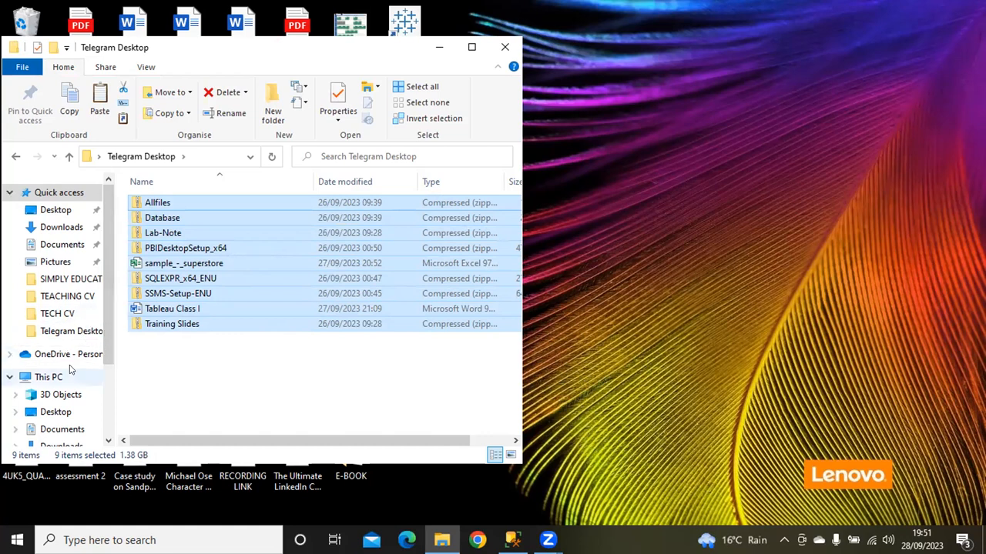
Create a new folder named DATA ANALYSIS on Local Disk (C:)
{"action": "scroll", "coordinate": [71, 368], "scroll_direction": "down", "scroll_amount": 3}
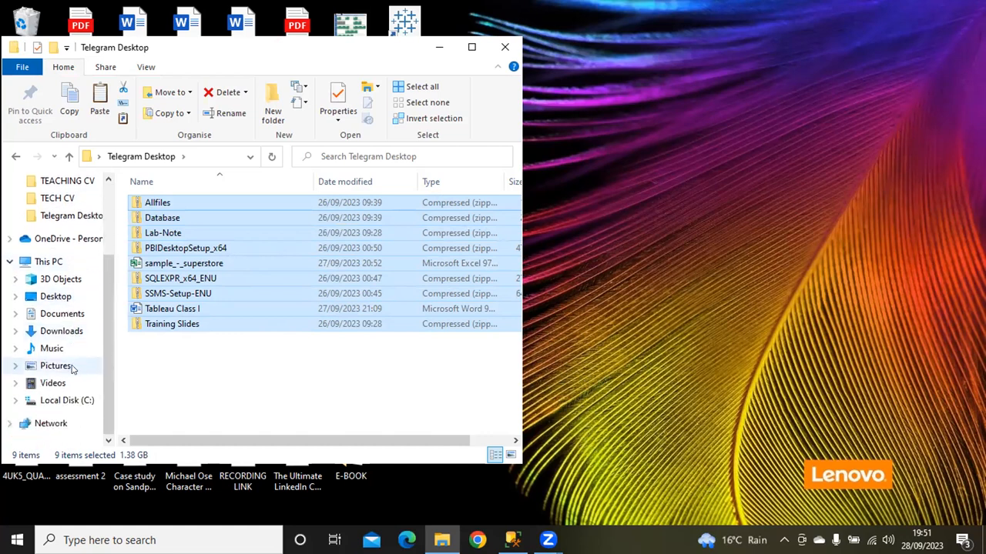
{"action": "left_click", "coordinate": [38, 403]}
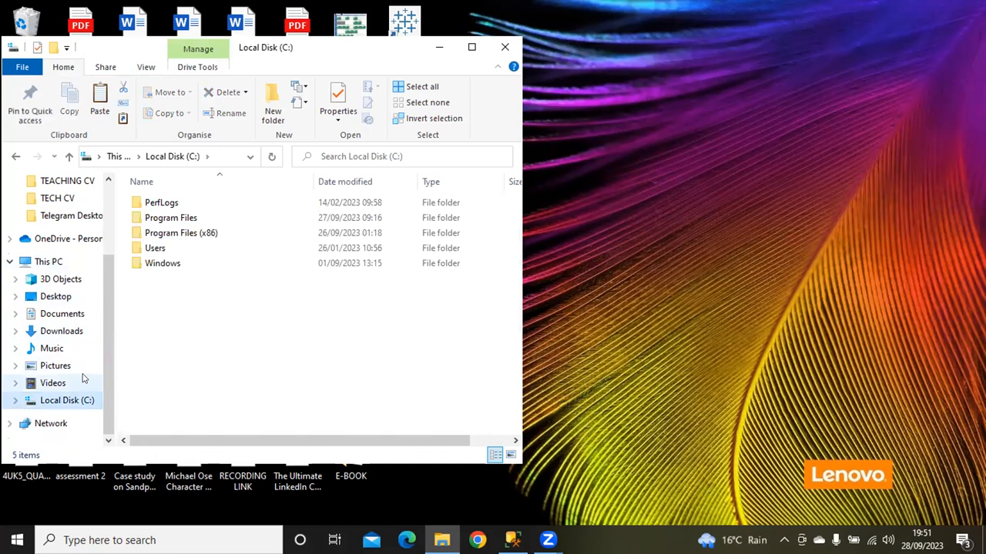
{"action": "right_click", "coordinate": [166, 345]}
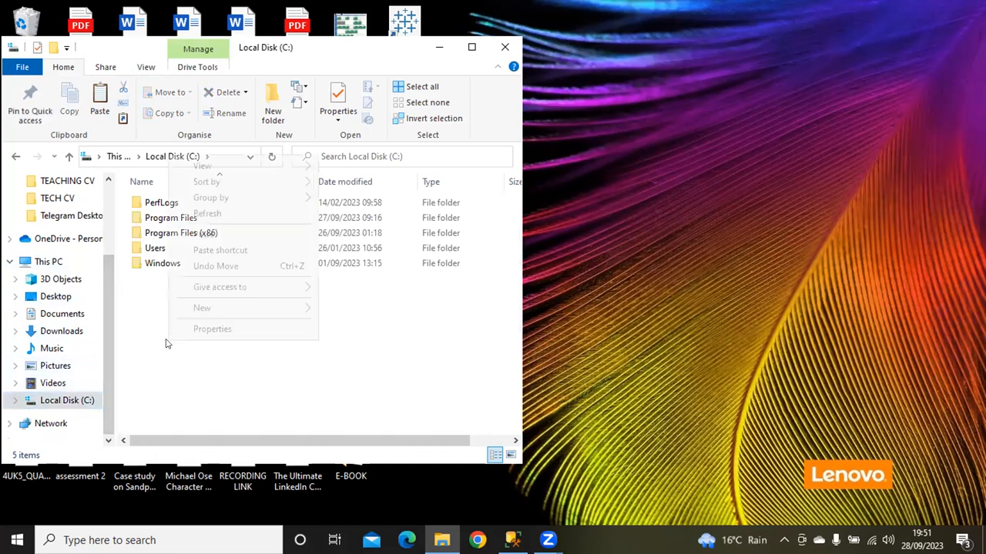
{"action": "mouse_move", "coordinate": [259, 308]}
{"action": "left_click", "coordinate": [373, 310]}
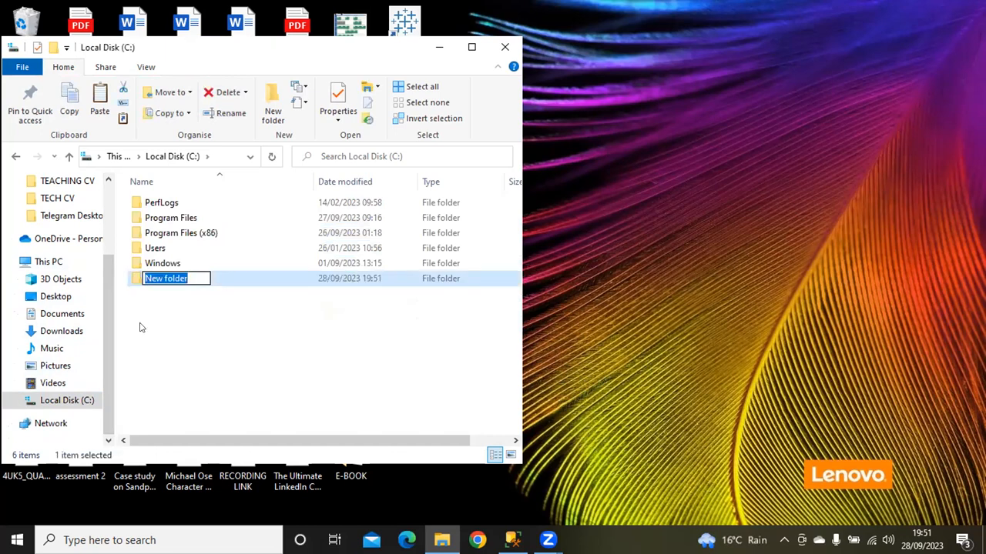
{"action": "type", "text": "DATA ANALYSIS"}
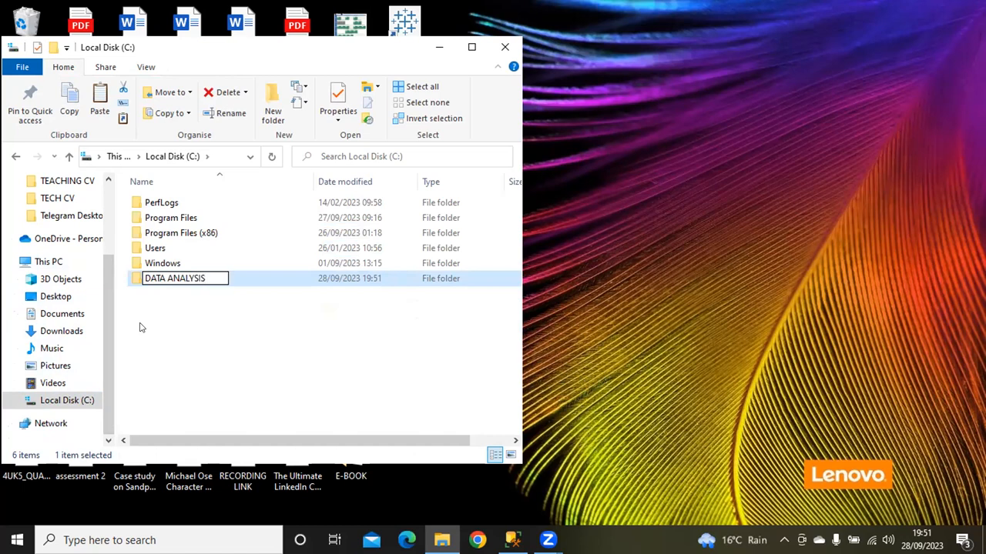
Shorten the new folder's name on Local Disk (C:) to DATAANA
{"action": "key", "text": "Left"}
{"action": "key", "text": "Left"}
{"action": "key", "text": "Left"}
{"action": "key", "text": "Left"}
{"action": "key", "text": "Left"}
{"action": "key", "text": "Left"}
{"action": "key", "text": "Left"}
{"action": "key", "text": "Left"}
{"action": "key", "text": "BackSpace"}
{"action": "key", "text": "Delete"}
{"action": "key", "text": "Delete"}
{"action": "key", "text": "Delete"}
{"action": "key", "text": "Delete"}
{"action": "key", "text": "Delete"}
{"action": "key", "text": "Delete"}
{"action": "key", "text": "Delete"}
{"action": "key", "text": "Delete"}
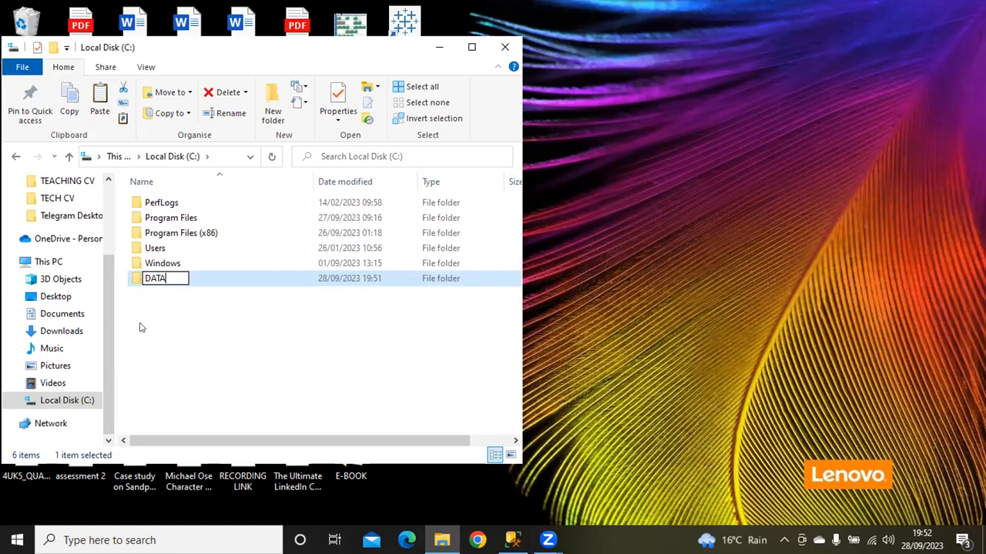
{"action": "type", "text": "ANA"}
{"action": "key", "text": "Return"}
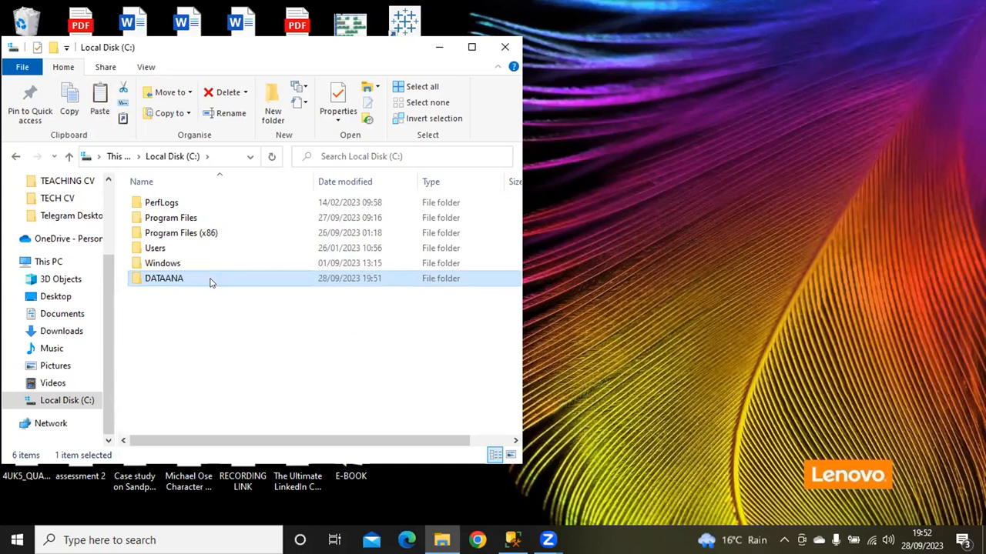
Open the DATAANA folder and paste the files copied from the Telegram Desktop folder into it
{"action": "double_click", "coordinate": [207, 277]}
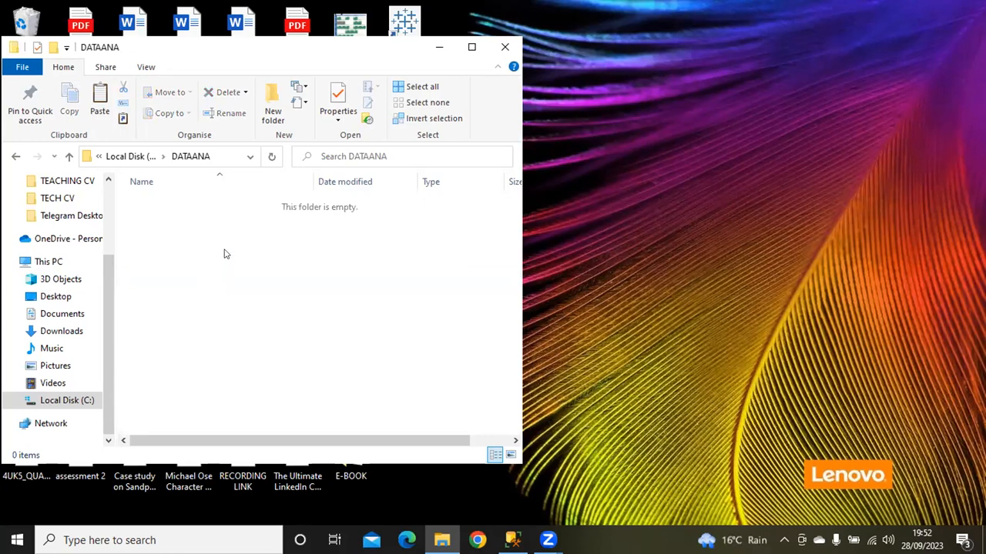
{"action": "right_click", "coordinate": [225, 252]}
{"action": "left_click", "coordinate": [277, 352]}
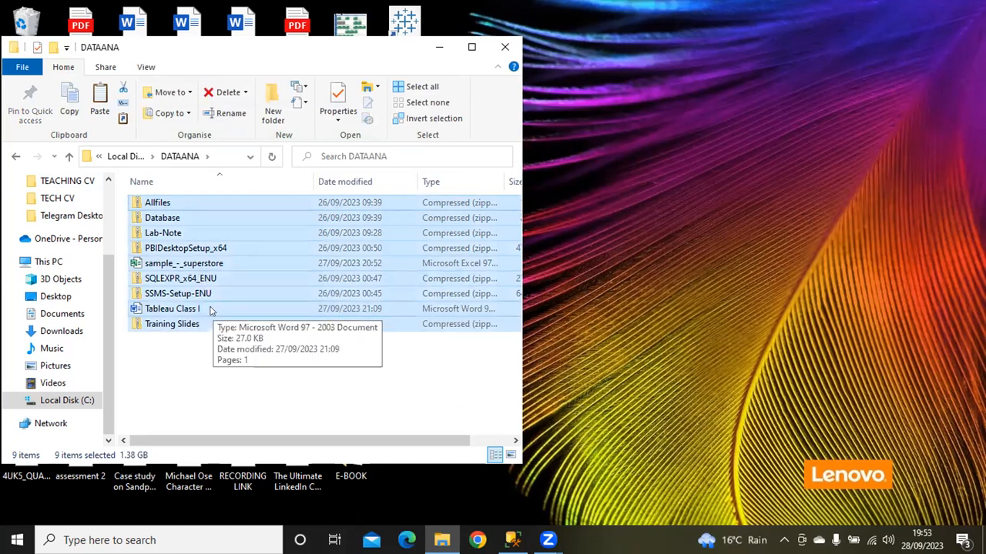
Extract the SQLEXPR_x64_ENU archive to C:\DATAANA\SQLEXPR_x64_ENU
{"action": "right_click", "coordinate": [209, 281]}
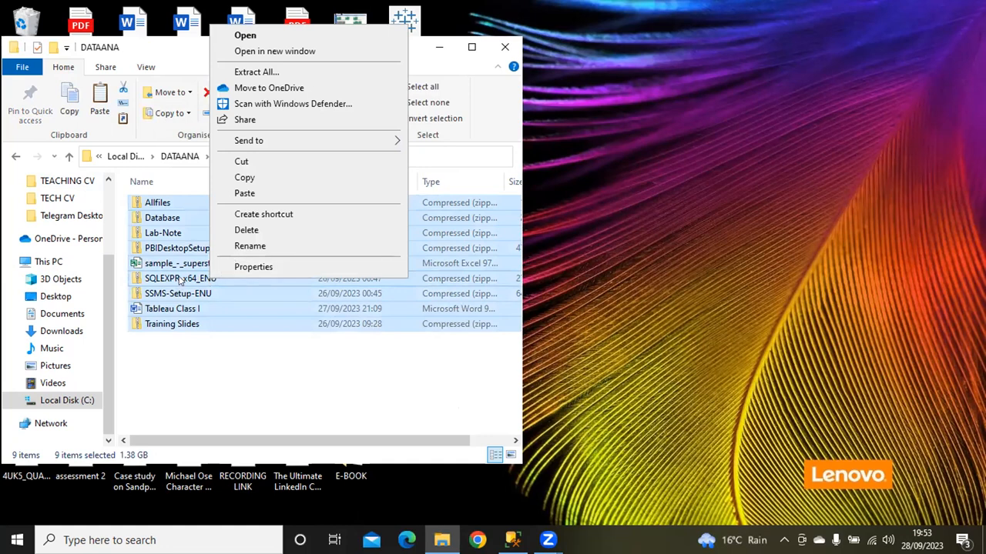
{"action": "left_click", "coordinate": [179, 281]}
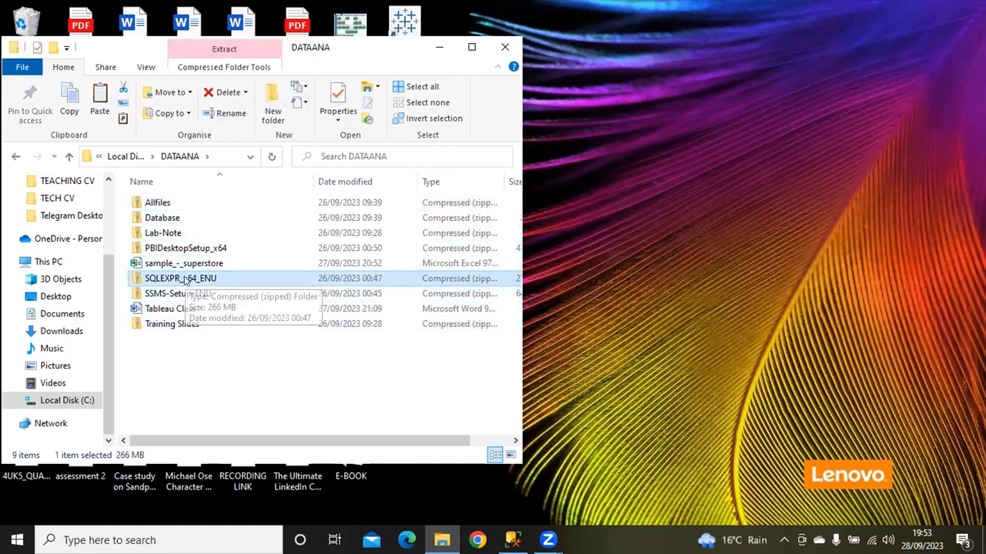
{"action": "right_click", "coordinate": [184, 280]}
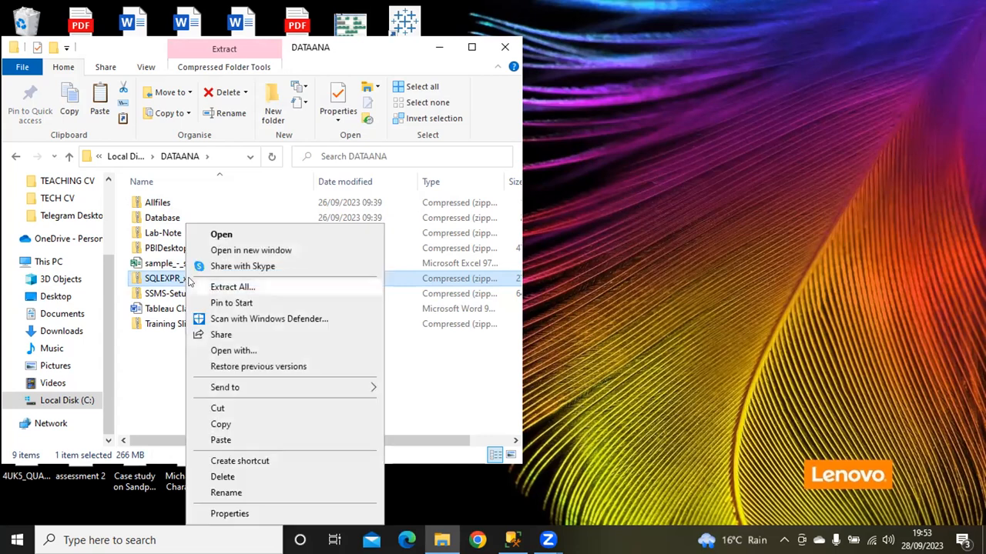
{"action": "left_click", "coordinate": [257, 287]}
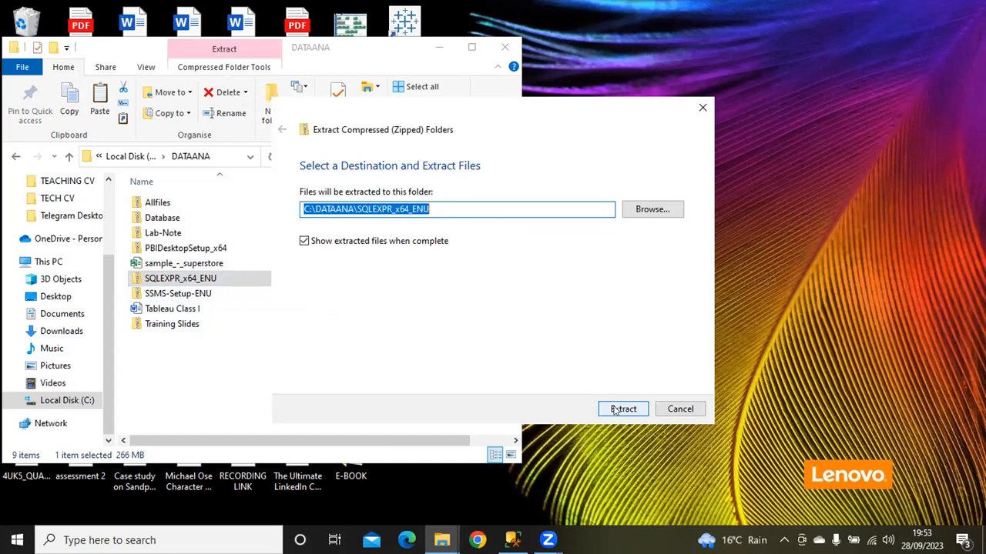
{"action": "left_click", "coordinate": [615, 409]}
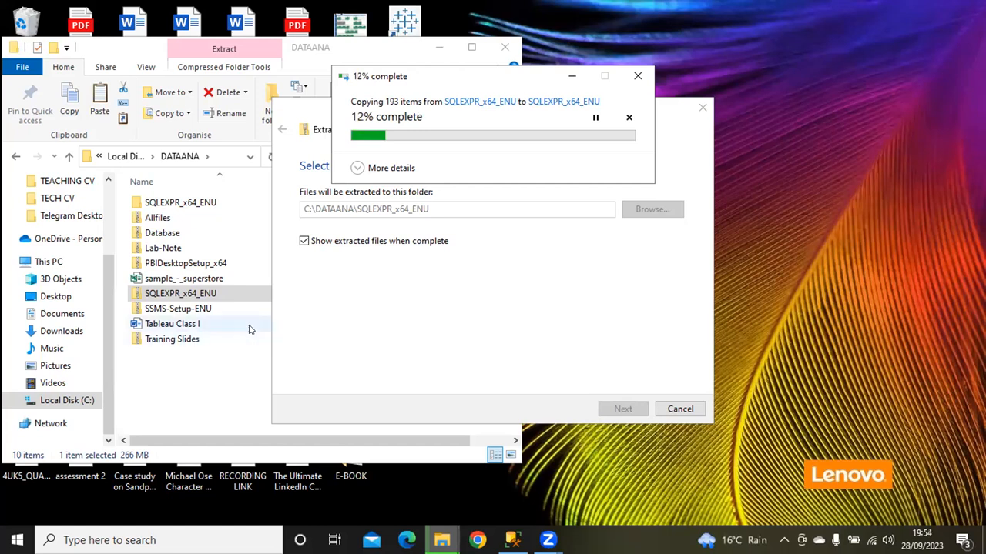
Search Windows for "add" and open the Add or remove programs settings
{"action": "left_click", "coordinate": [17, 541]}
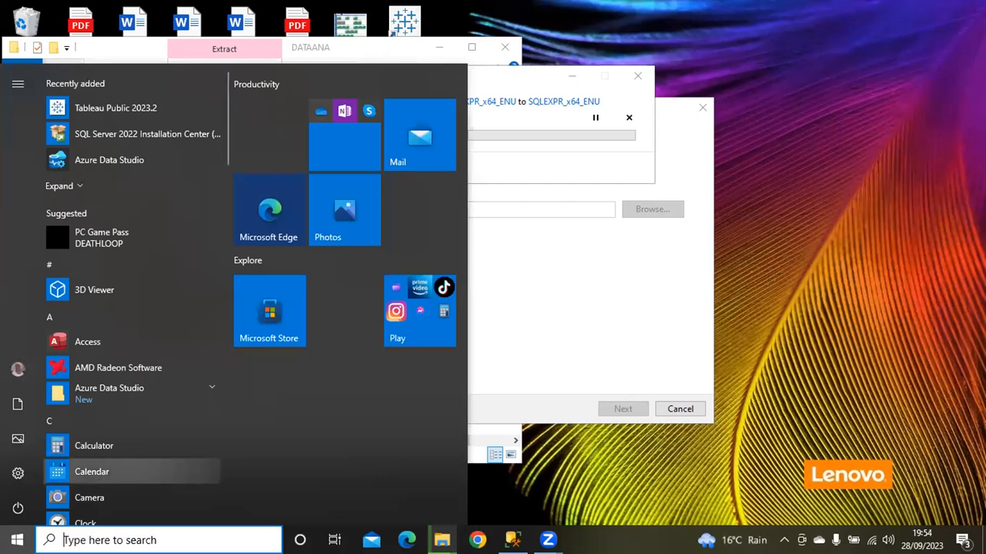
{"action": "left_click", "coordinate": [159, 541]}
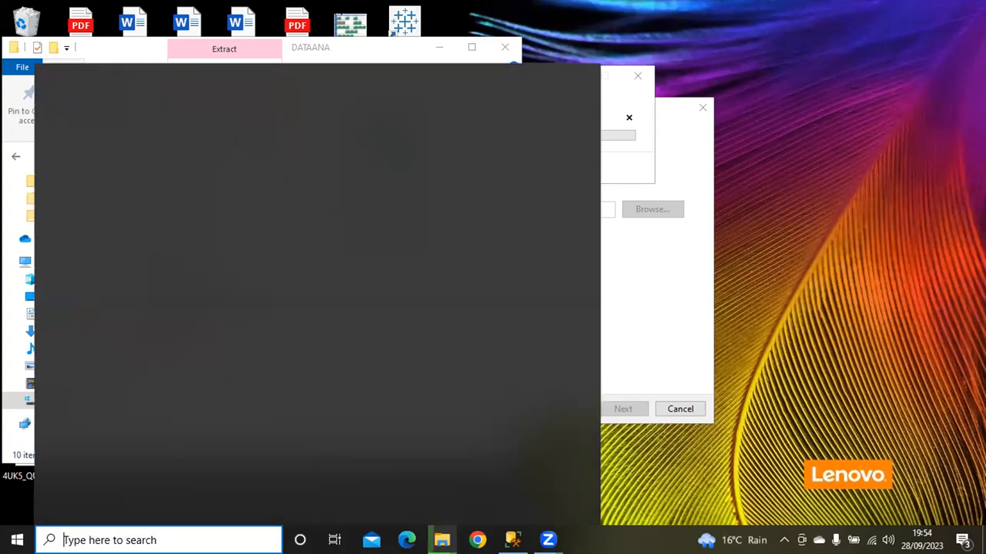
{"action": "type", "text": "A"}
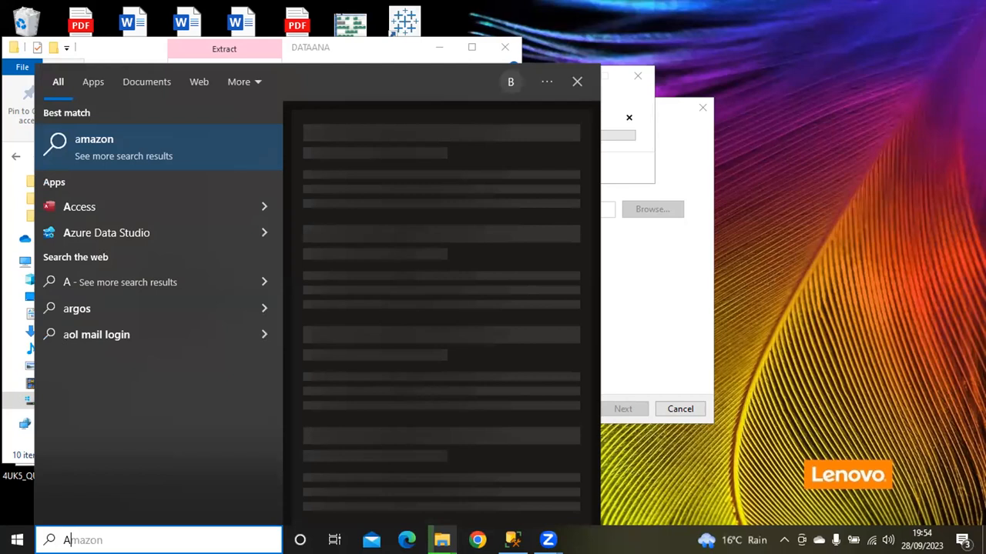
{"action": "key", "text": "BackSpace"}
{"action": "type", "text": "add"}
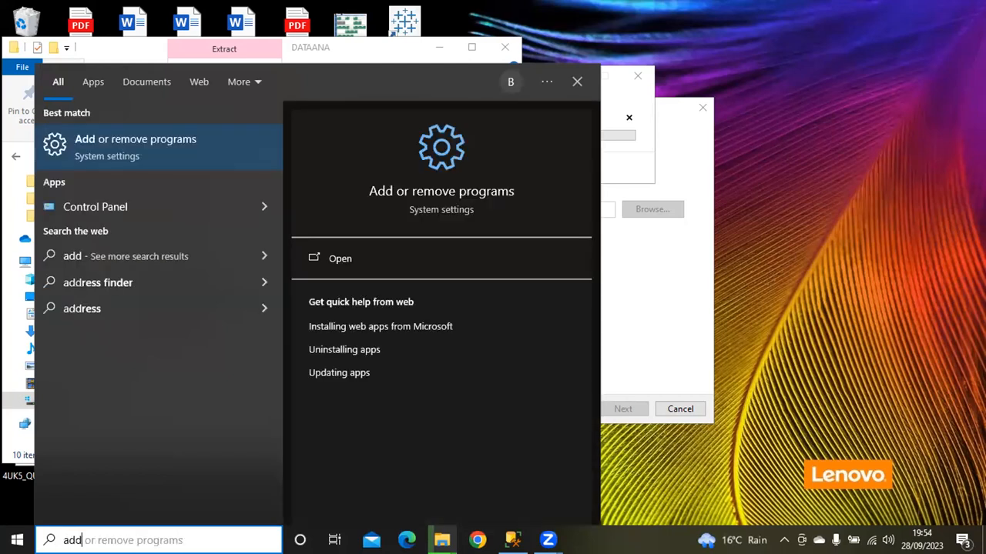
{"action": "type", "text": "a"}
{"action": "key", "text": "BackSpace"}
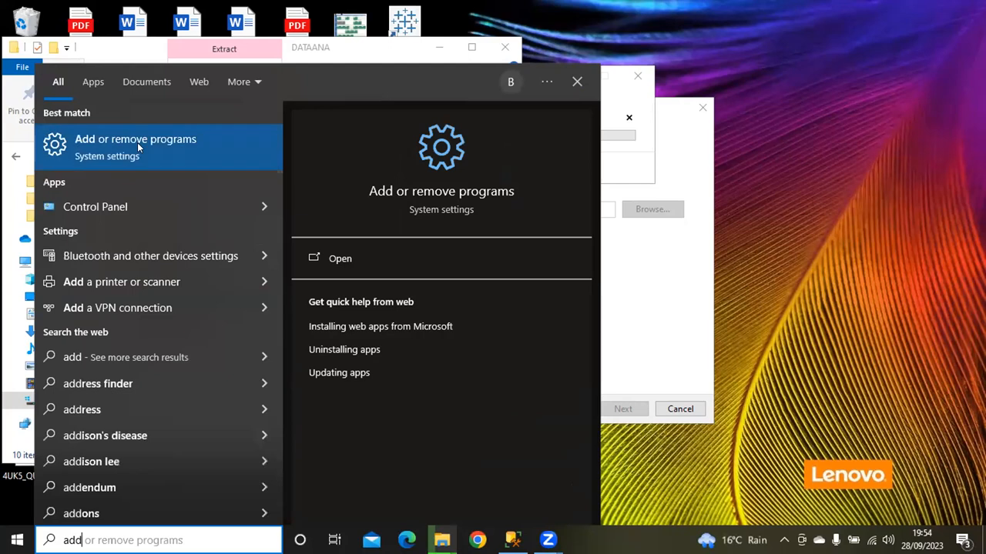
{"action": "left_click", "coordinate": [137, 142]}
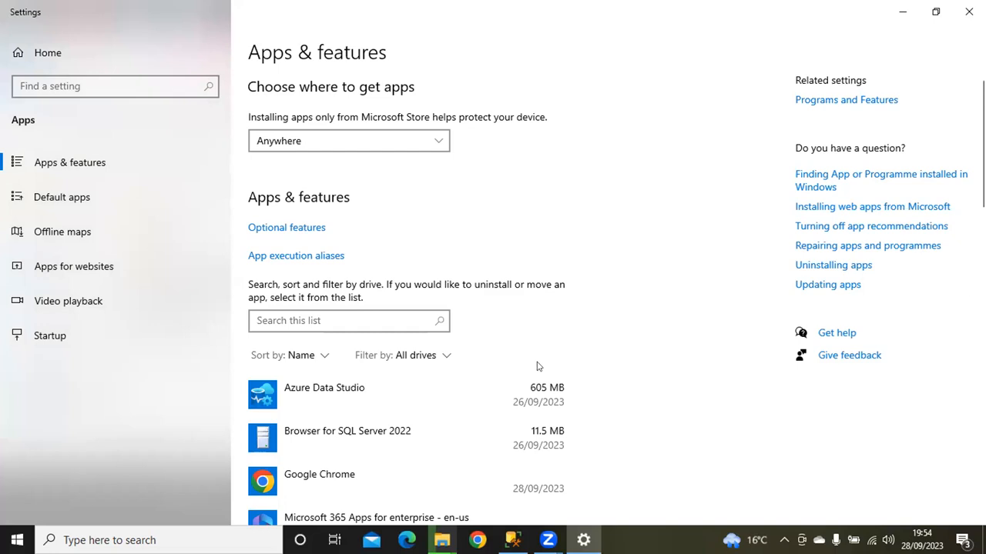
Find Microsoft SQL Server 2022 Setup (English) among the installed apps and uninstall it
{"action": "scroll", "coordinate": [531, 404], "scroll_direction": "down", "scroll_amount": 4}
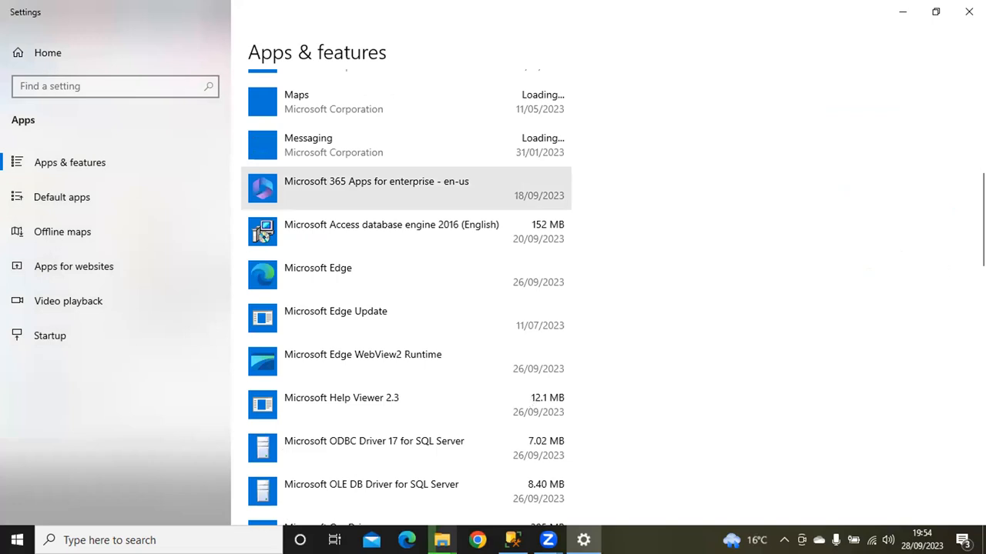
{"action": "scroll", "coordinate": [905, 278], "scroll_direction": "down", "scroll_amount": 7}
{"action": "scroll", "coordinate": [793, 246], "scroll_direction": "up", "scroll_amount": 1}
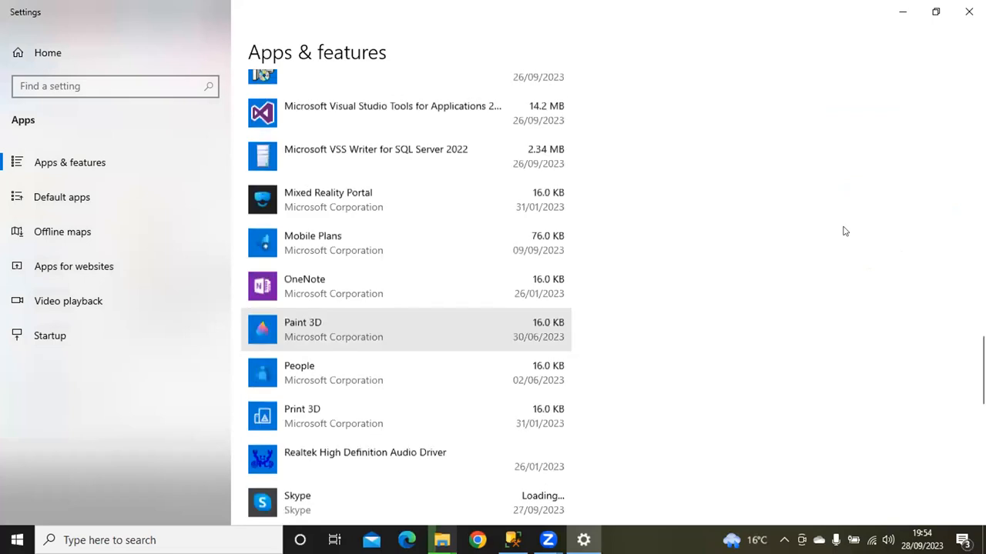
{"action": "scroll", "coordinate": [498, 257], "scroll_direction": "up", "scroll_amount": 3}
{"action": "scroll", "coordinate": [480, 264], "scroll_direction": "up", "scroll_amount": 3}
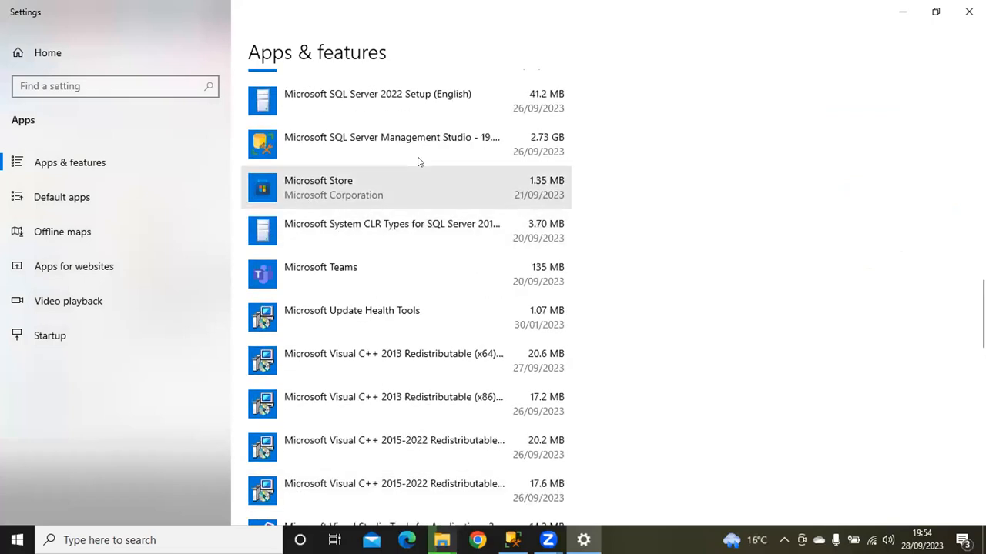
{"action": "scroll", "coordinate": [421, 177], "scroll_direction": "up", "scroll_amount": 1}
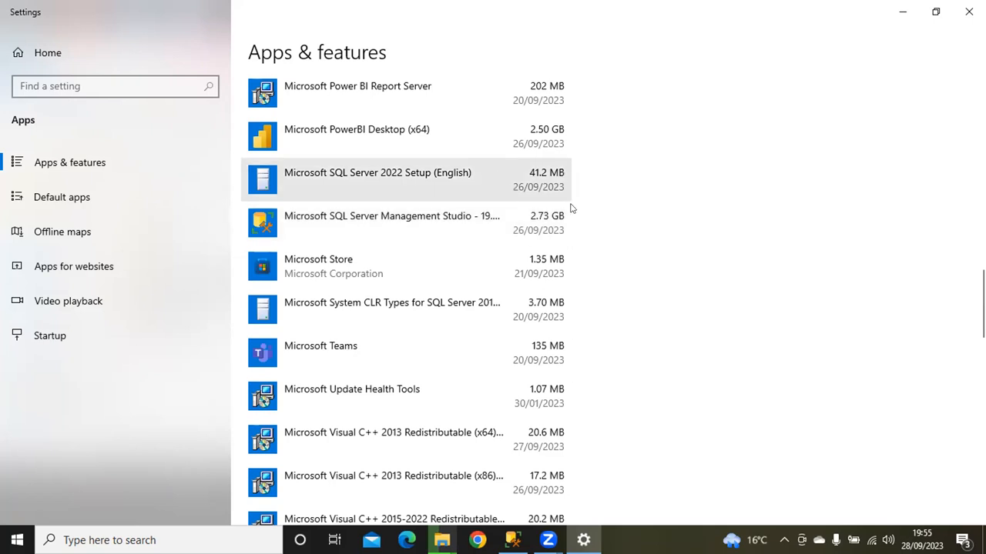
{"action": "left_click", "coordinate": [500, 179]}
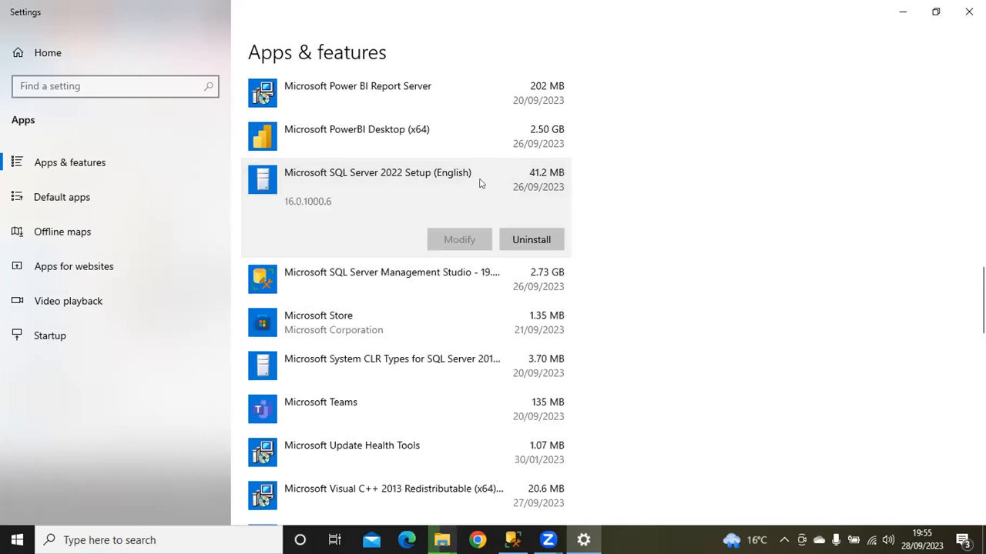
{"action": "left_click", "coordinate": [524, 240]}
{"action": "left_click", "coordinate": [598, 205]}
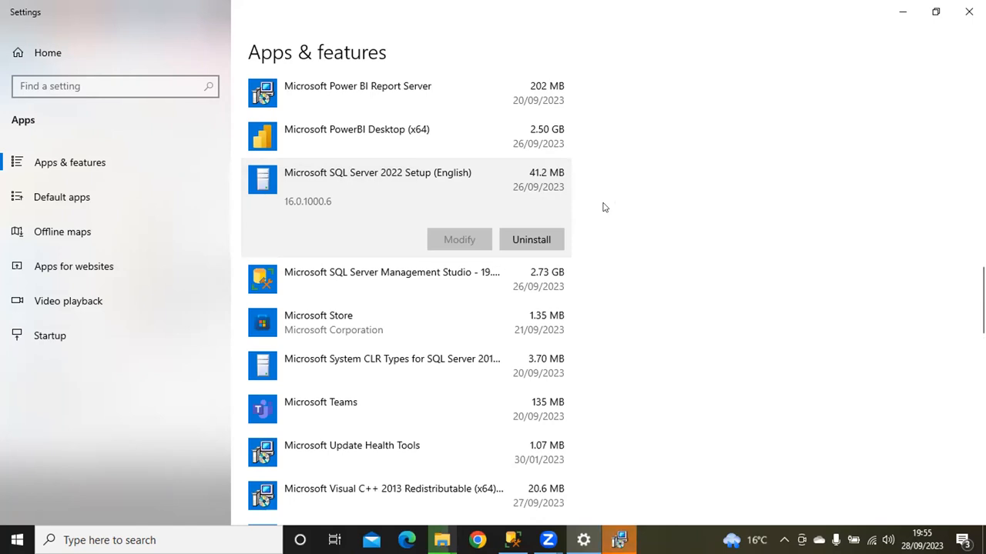
{"action": "left_click", "coordinate": [615, 534]}
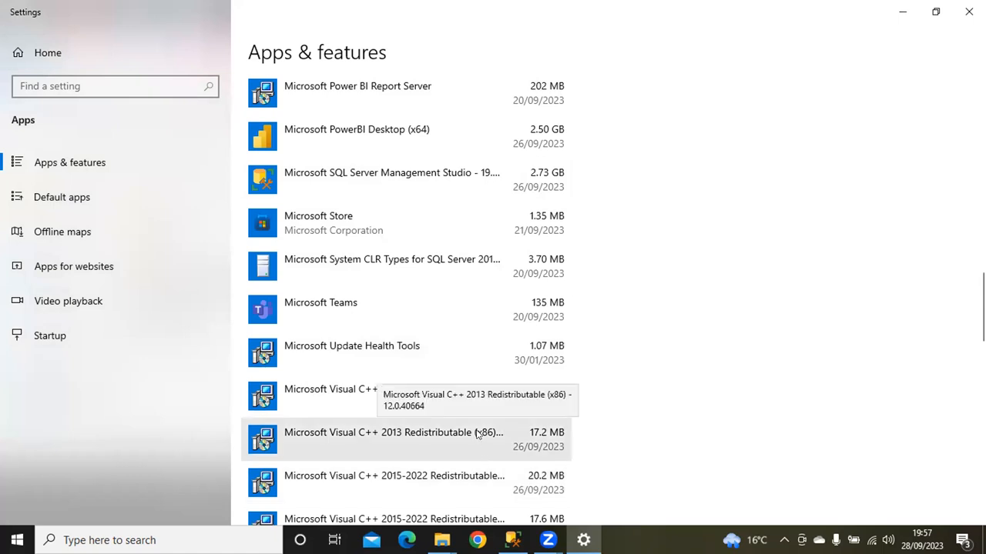
Uninstall Microsoft System CLR Types for SQL Server 2019 CTP3.0
{"action": "left_click", "coordinate": [456, 269]}
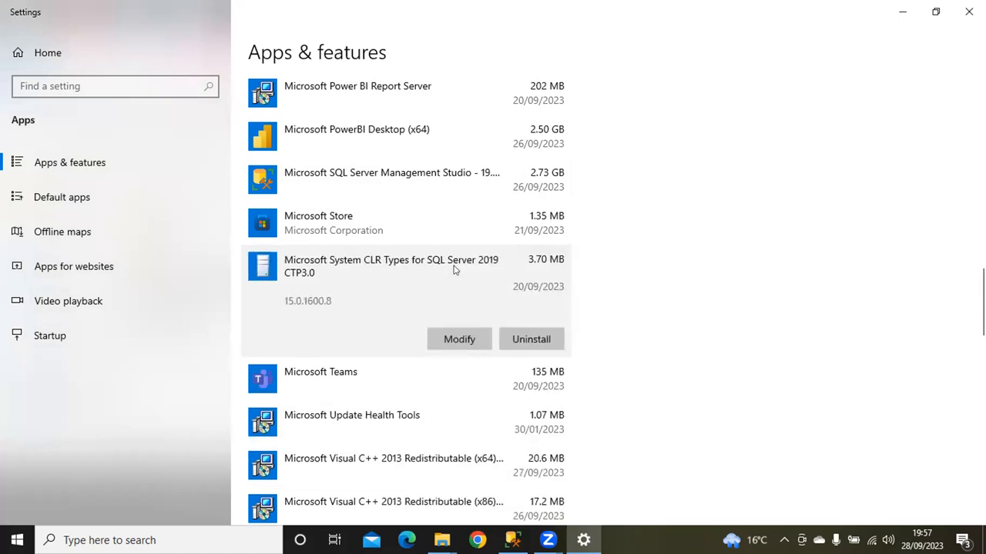
{"action": "left_click", "coordinate": [519, 342]}
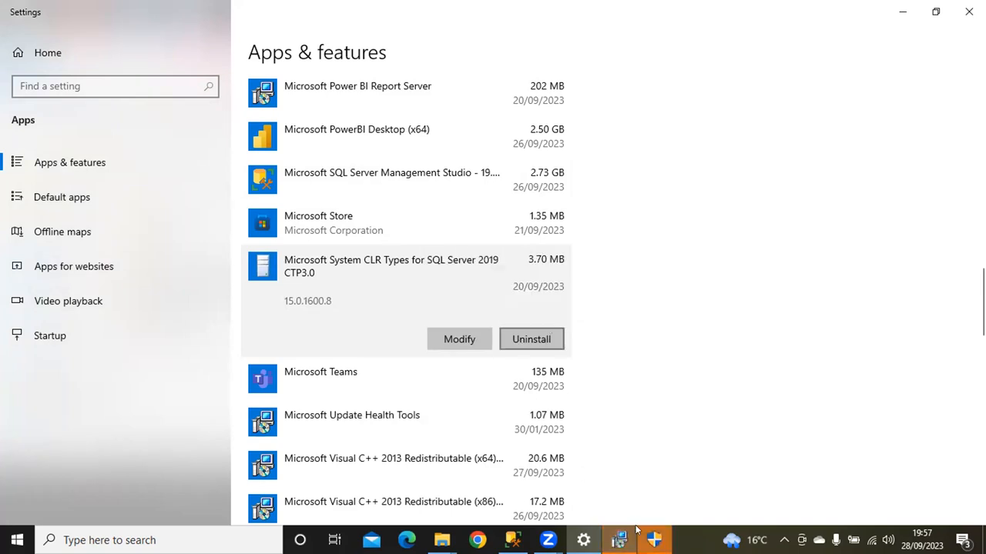
{"action": "mouse_move", "coordinate": [618, 526]}
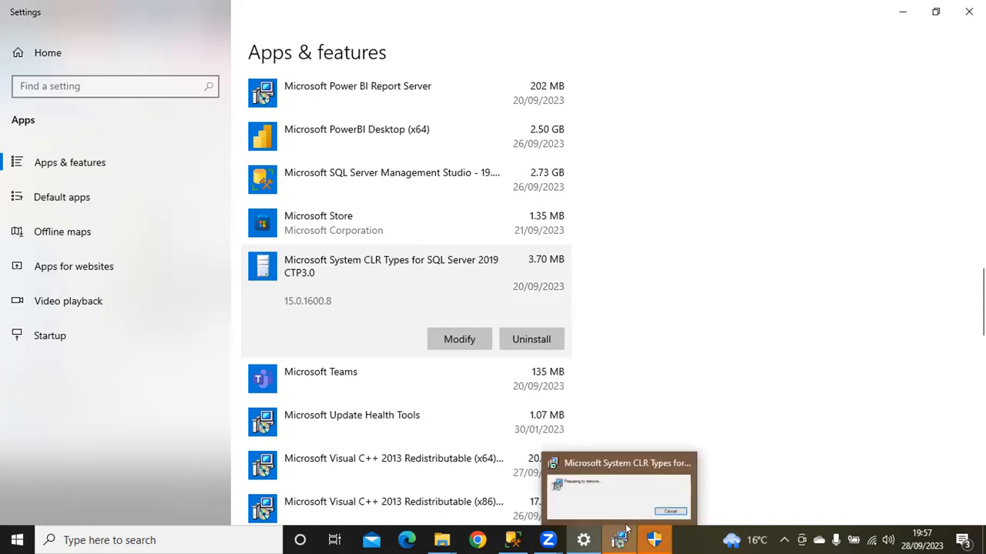
{"action": "left_click", "coordinate": [618, 495]}
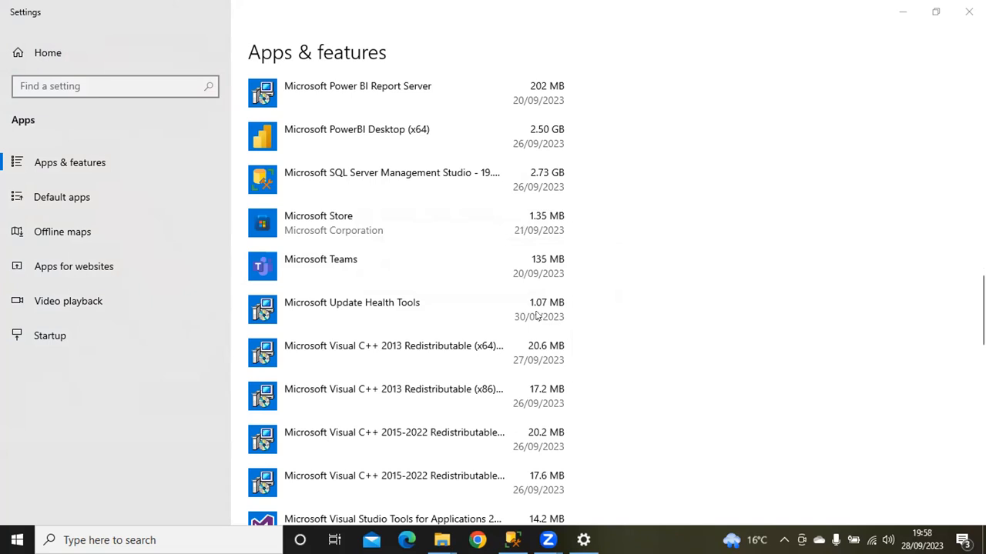
Uninstall Microsoft VSS Writer for SQL Server 2022 and approve the removal
{"action": "scroll", "coordinate": [462, 283], "scroll_direction": "down", "scroll_amount": 3}
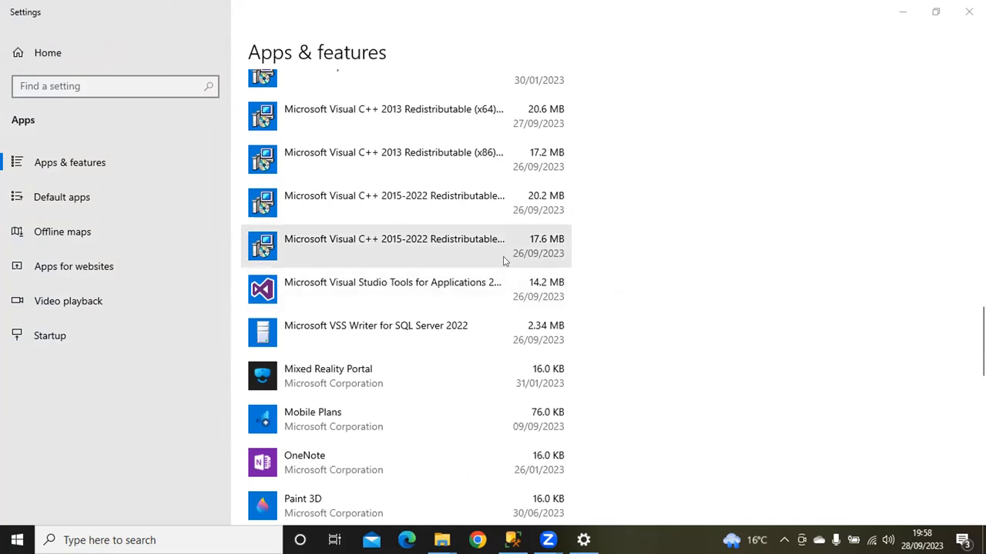
{"action": "left_click", "coordinate": [464, 328]}
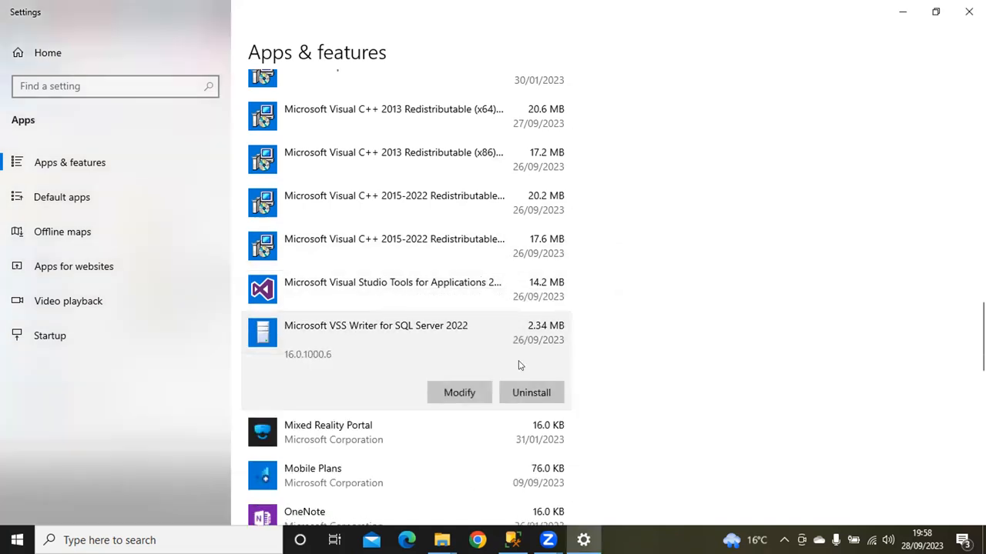
{"action": "left_click", "coordinate": [533, 392]}
{"action": "left_click", "coordinate": [582, 357]}
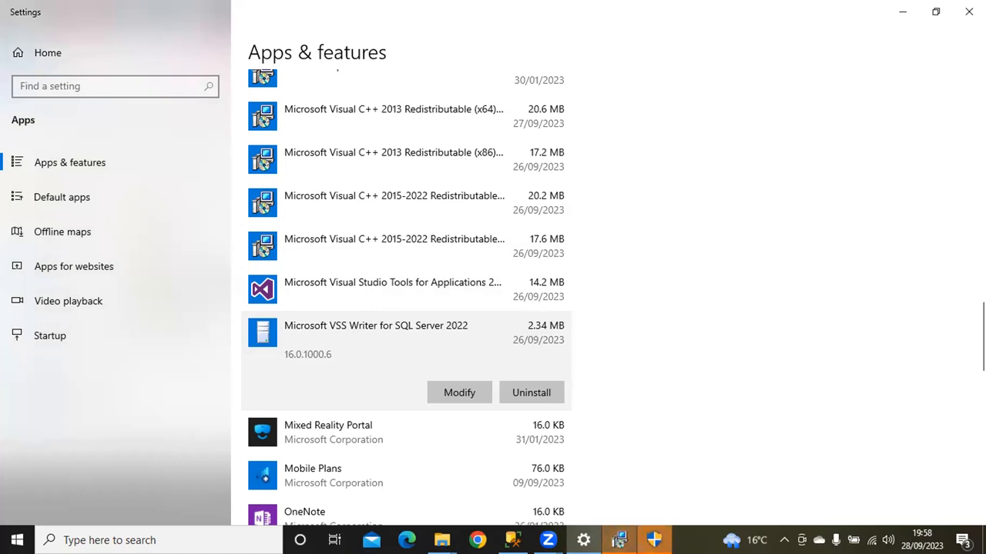
{"action": "left_click", "coordinate": [653, 540]}
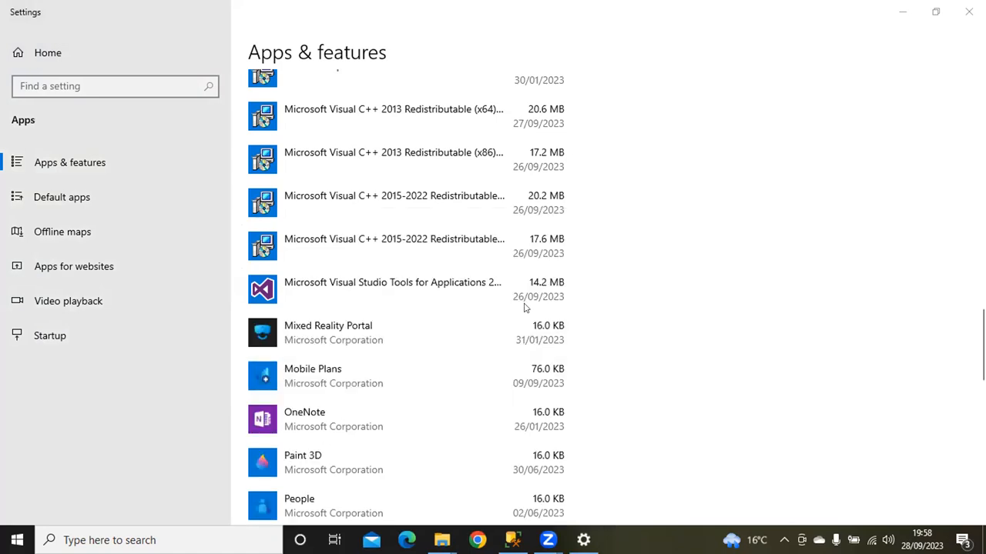
Check the installed apps for remaining SQL Server components and close the Settings window
{"action": "scroll", "coordinate": [636, 305], "scroll_direction": "up", "scroll_amount": 1}
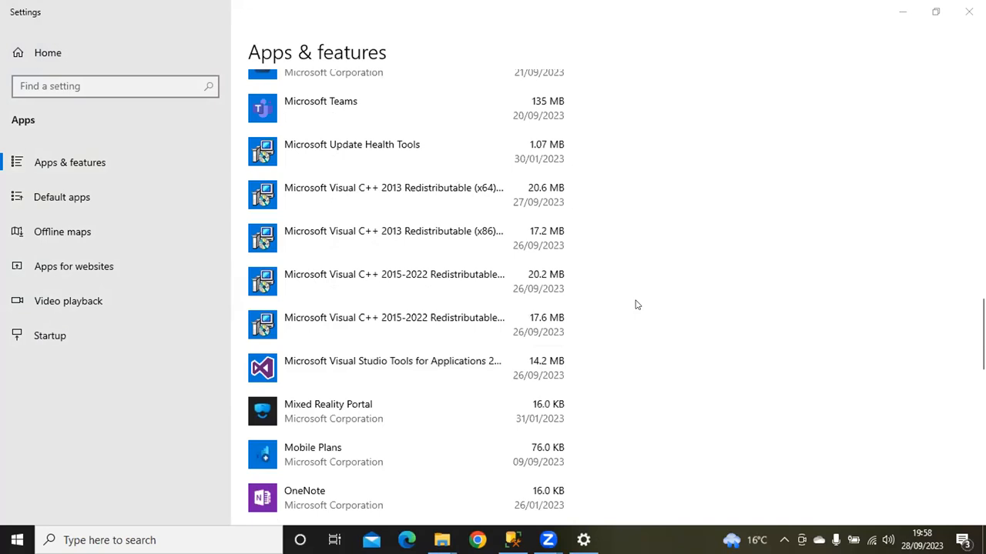
{"action": "scroll", "coordinate": [636, 305], "scroll_direction": "up", "scroll_amount": 2}
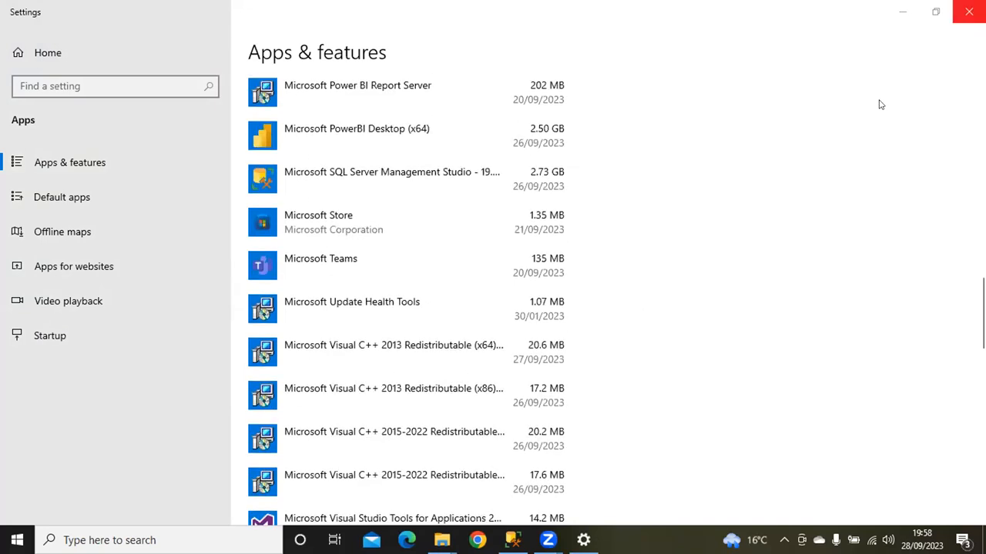
{"action": "key", "text": "alt+F4"}
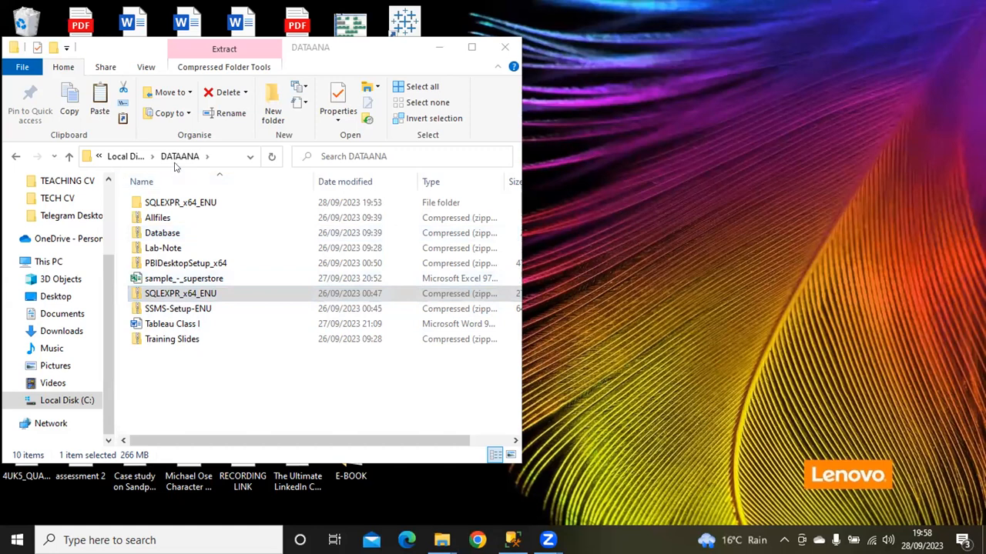
Extract the Database zip archive to C:\DATAANA\Database and close the window showing the extracted files
{"action": "left_click", "coordinate": [165, 233]}
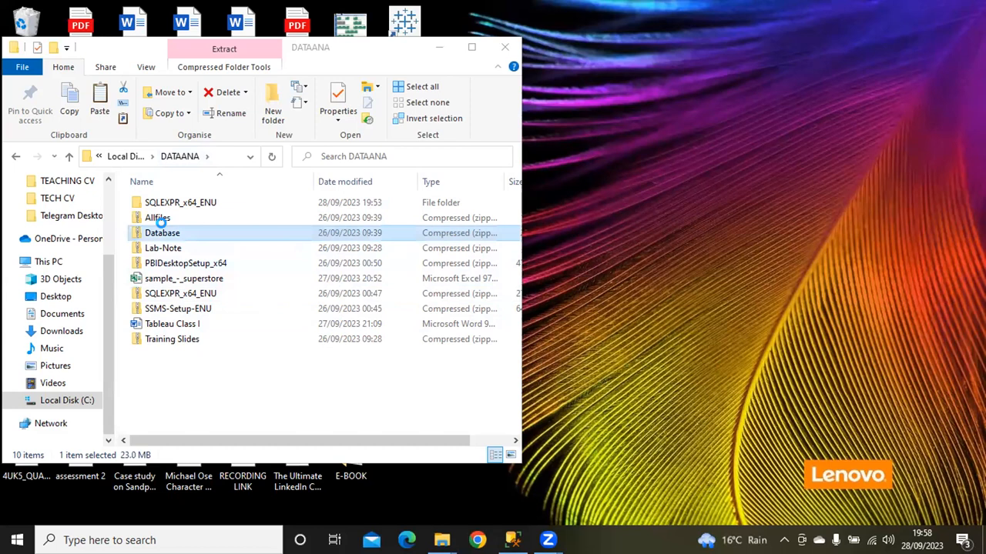
{"action": "right_click", "coordinate": [164, 229]}
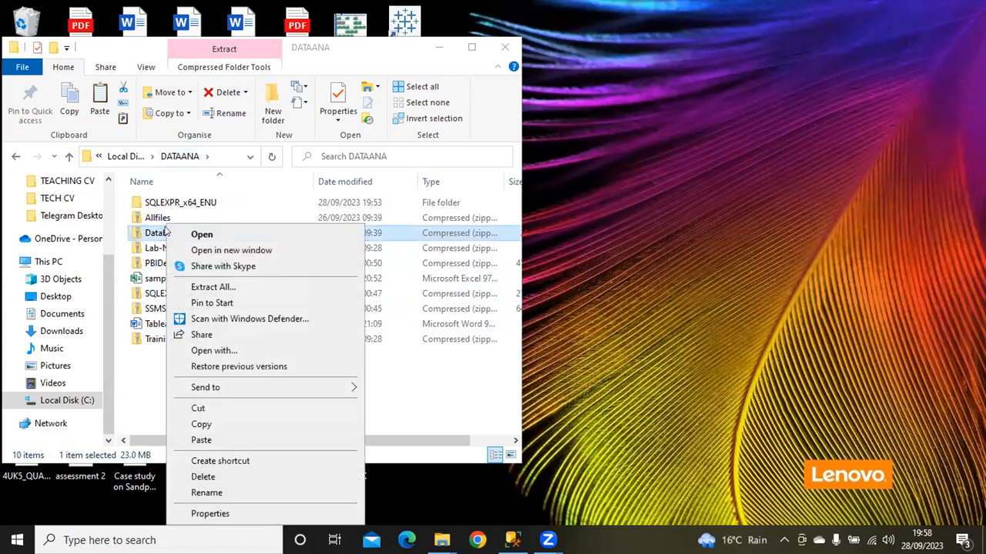
{"action": "left_click", "coordinate": [238, 290]}
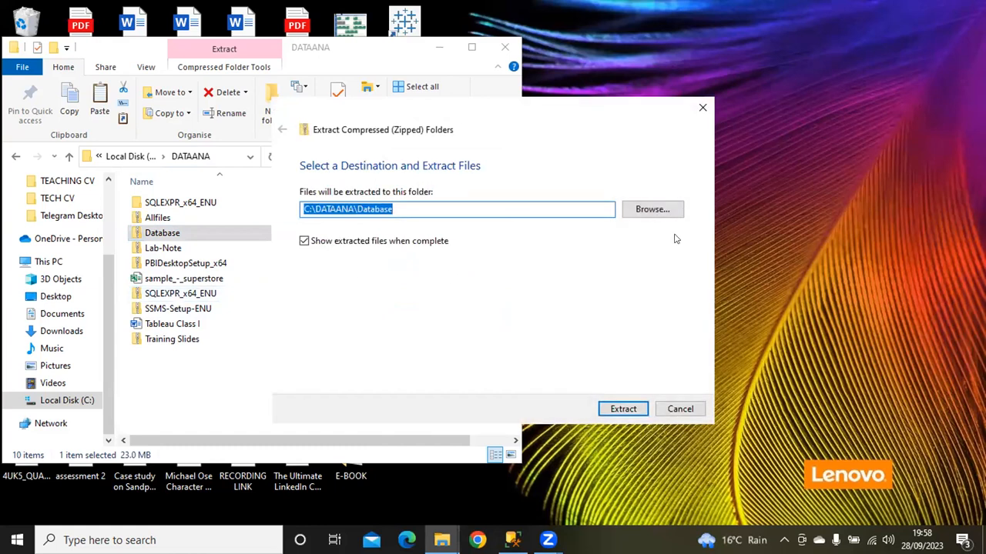
{"action": "left_click", "coordinate": [622, 409]}
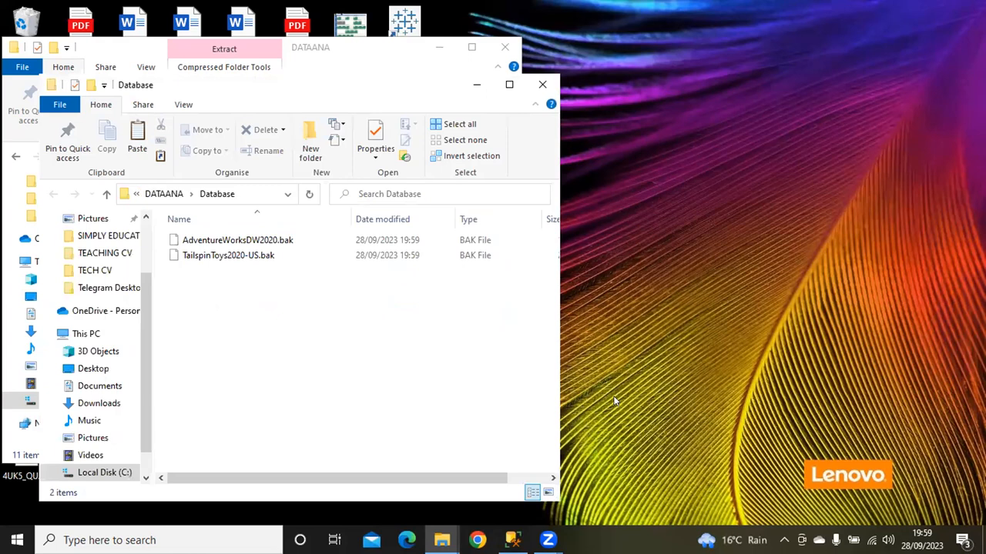
{"action": "left_click", "coordinate": [542, 85]}
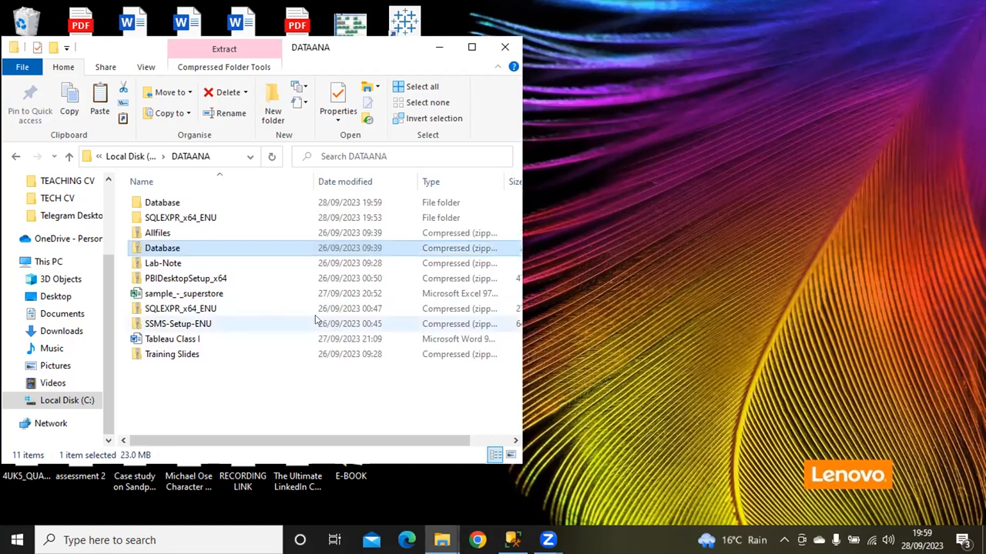
Run the SETUP application in the nested SQLEXPR_x64_ENU folder as administrator
{"action": "left_click", "coordinate": [218, 218]}
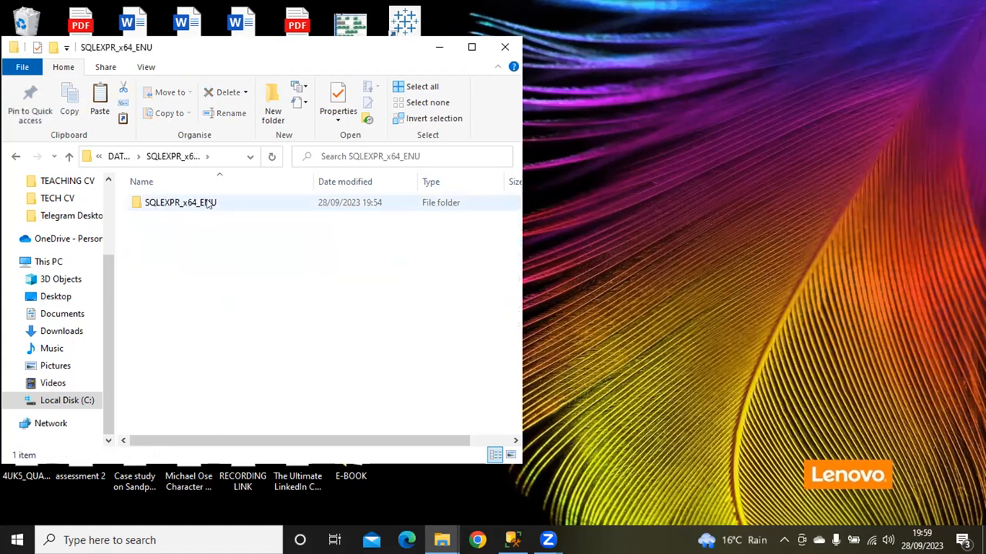
{"action": "double_click", "coordinate": [206, 202]}
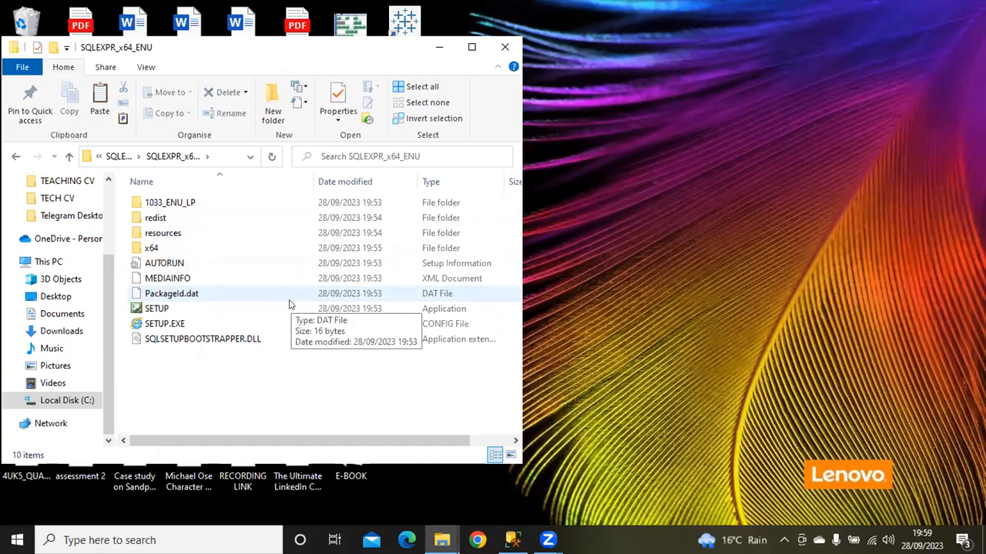
{"action": "right_click", "coordinate": [176, 310]}
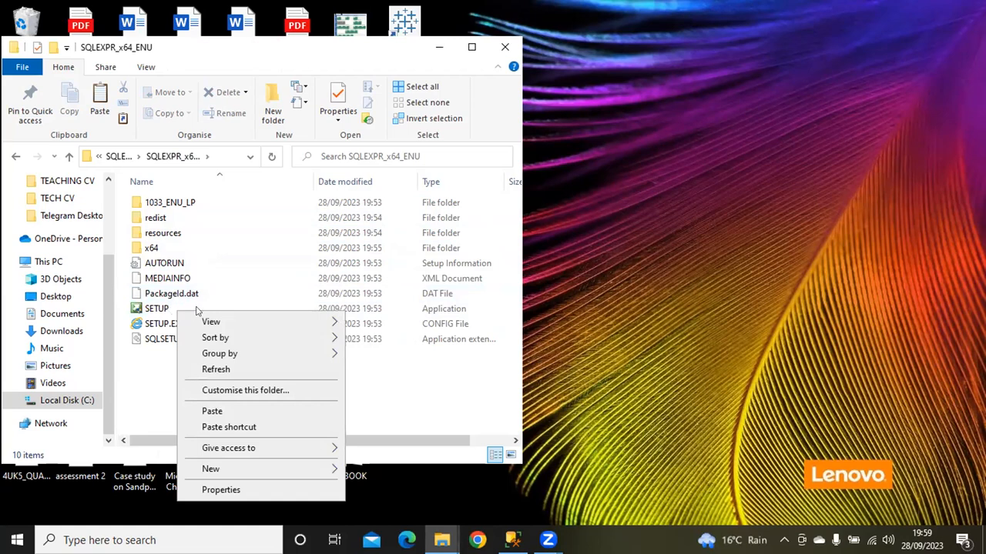
{"action": "left_click", "coordinate": [442, 397]}
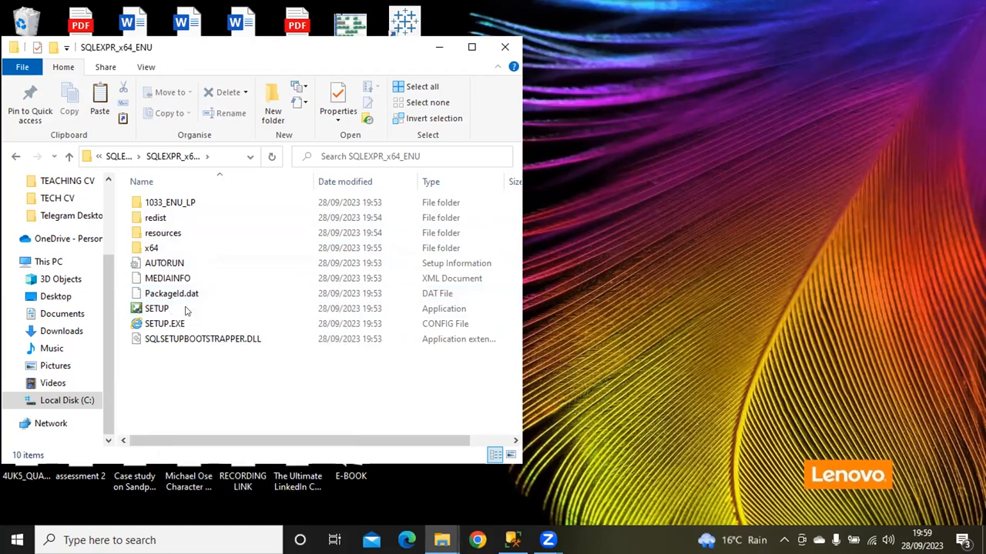
{"action": "double_click", "coordinate": [187, 307]}
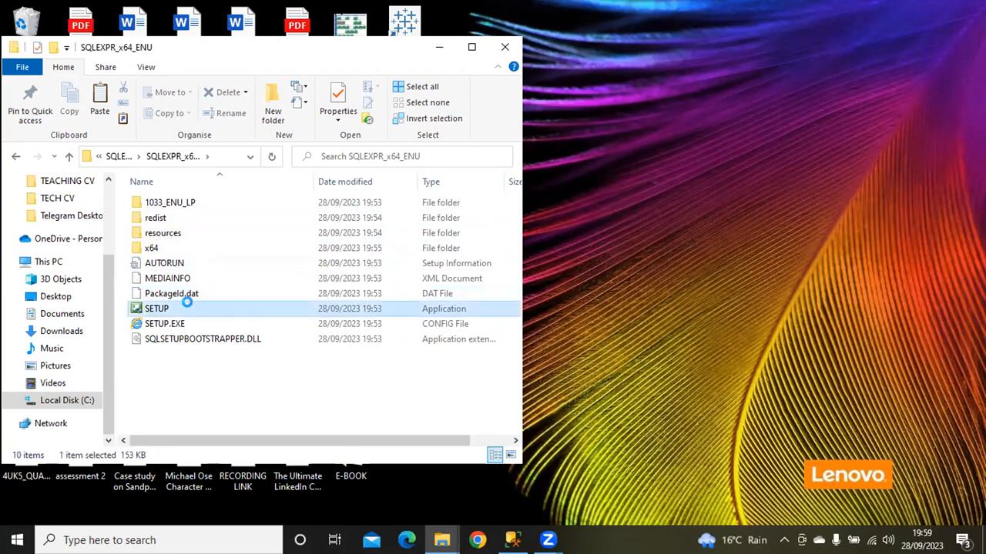
{"action": "right_click", "coordinate": [192, 307]}
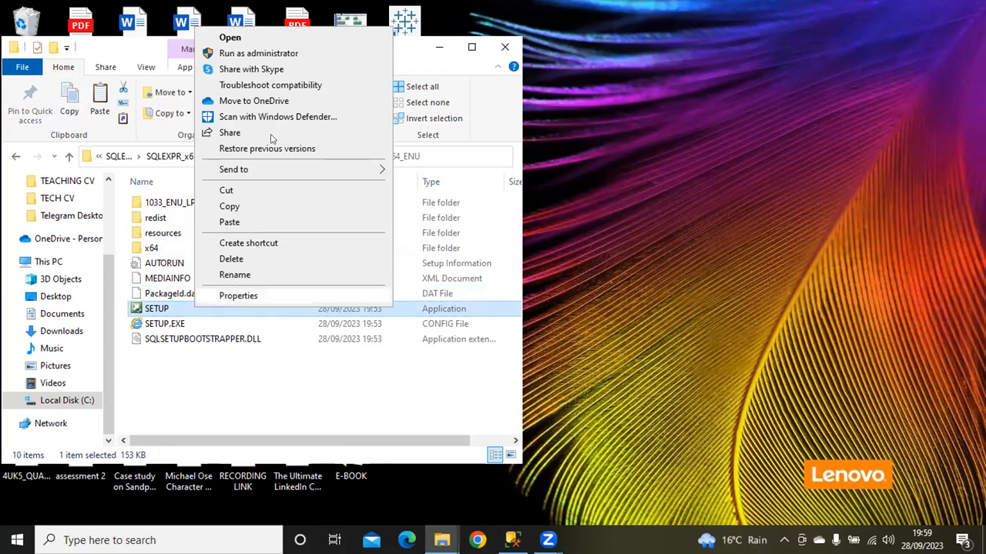
{"action": "left_click", "coordinate": [271, 56]}
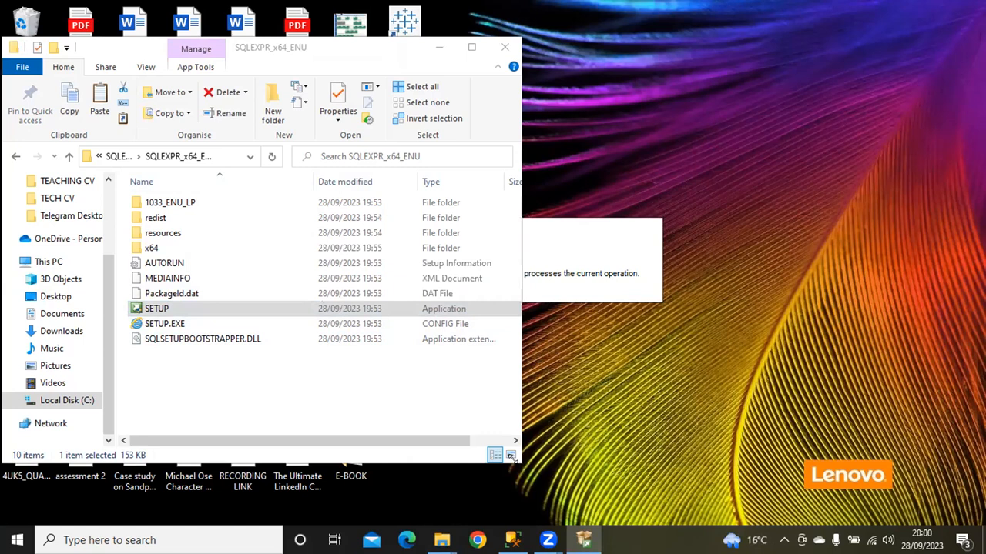
Switch to the SQL Server Installation Center and launch a new SQL Server standalone installation
{"action": "left_click_drag", "start_coordinate": [512, 458], "coordinate": [557, 491]}
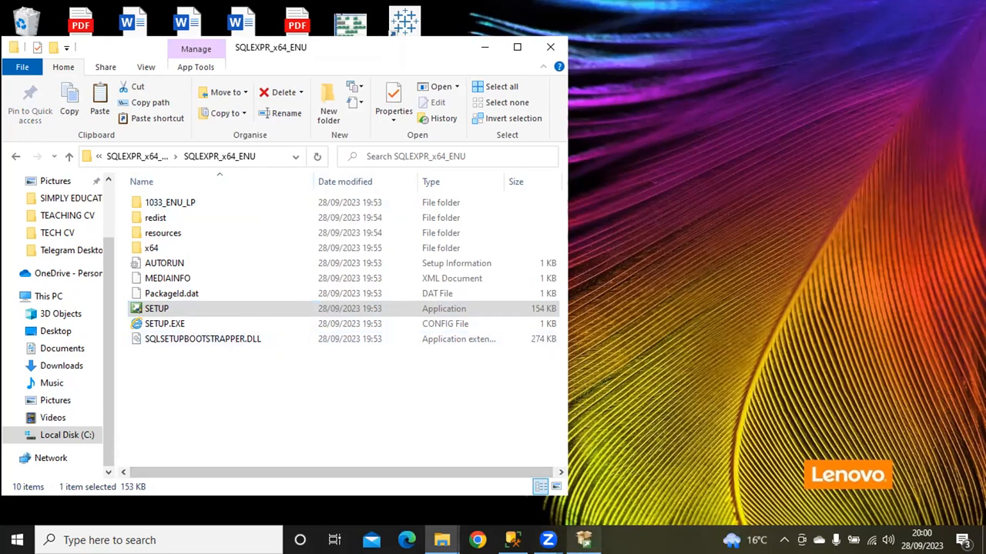
{"action": "mouse_move", "coordinate": [584, 539]}
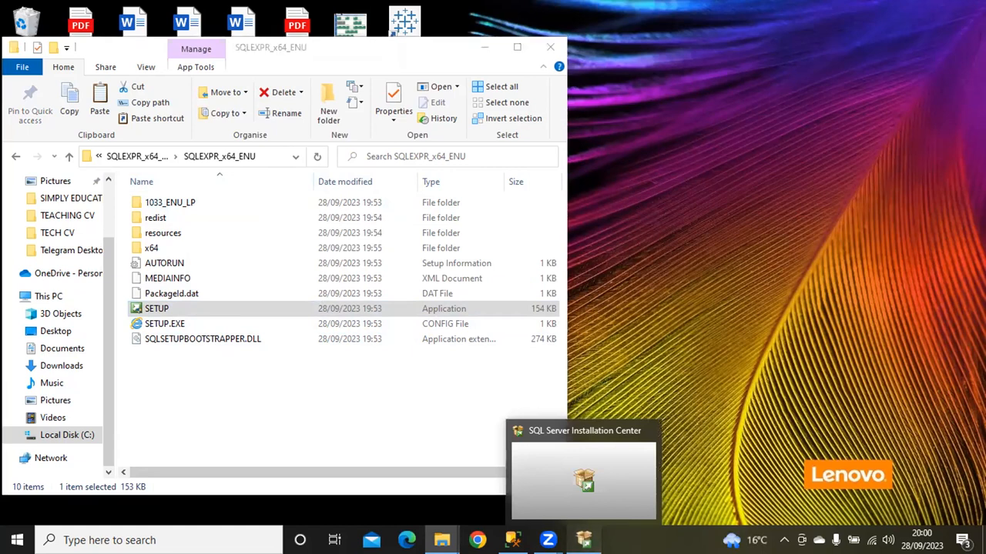
{"action": "left_click", "coordinate": [584, 539]}
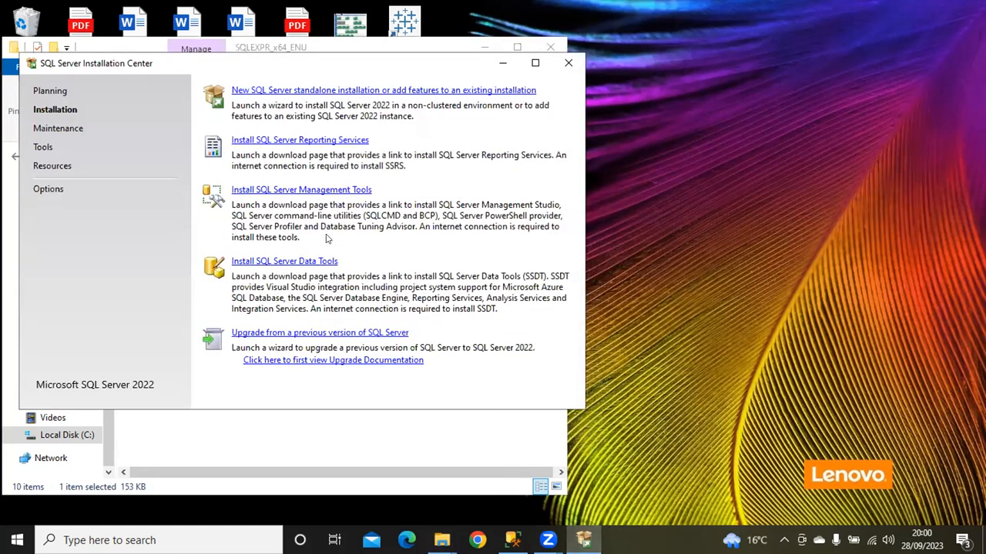
{"action": "left_click", "coordinate": [342, 91]}
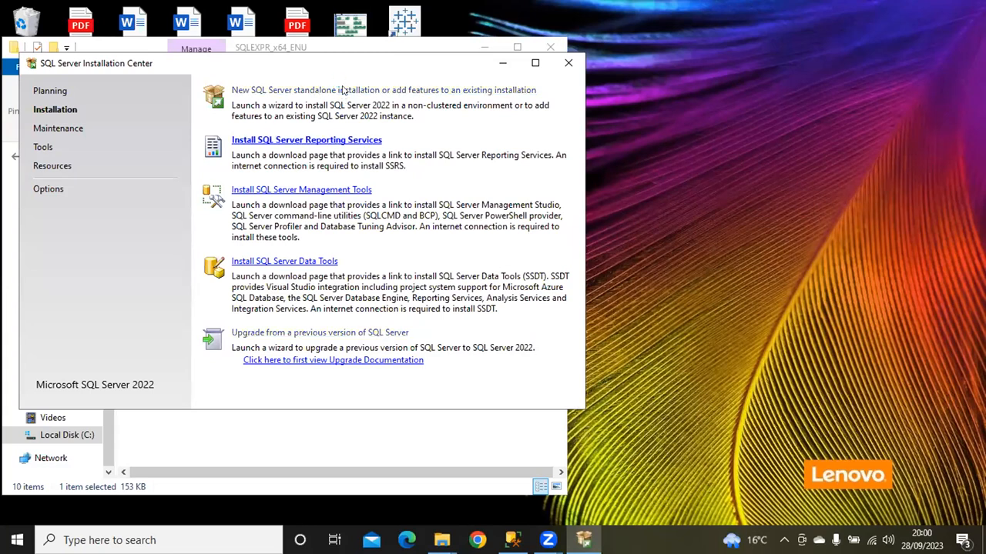